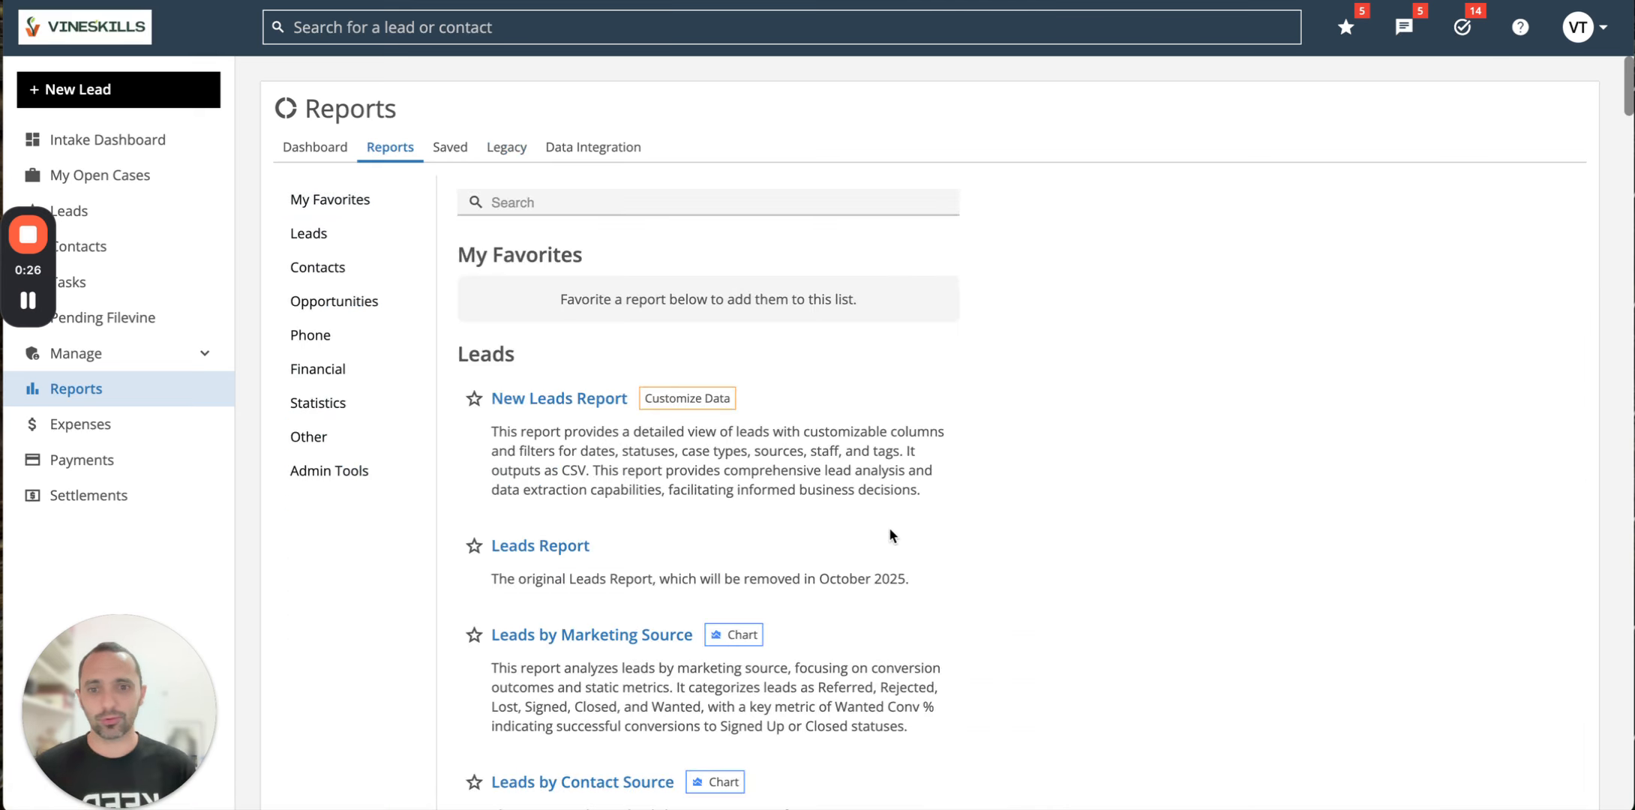
# Step: Examine the description of the original Leads Report in the Leads section of the reports list
pyautogui.scroll(-3, 891, 535)
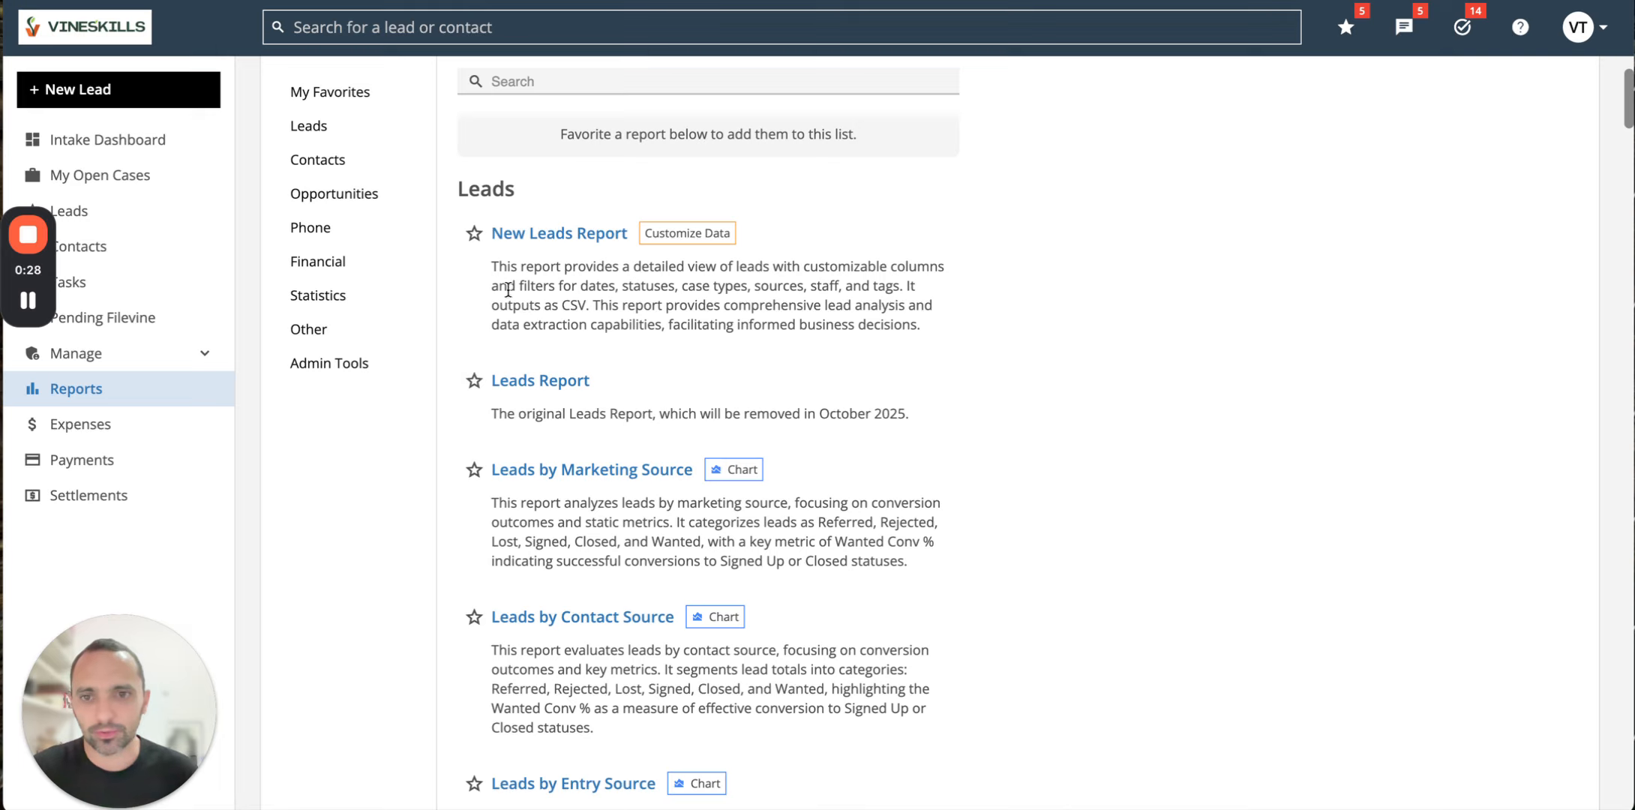
pyautogui.moveTo(494, 418); pyautogui.dragTo(906, 417)
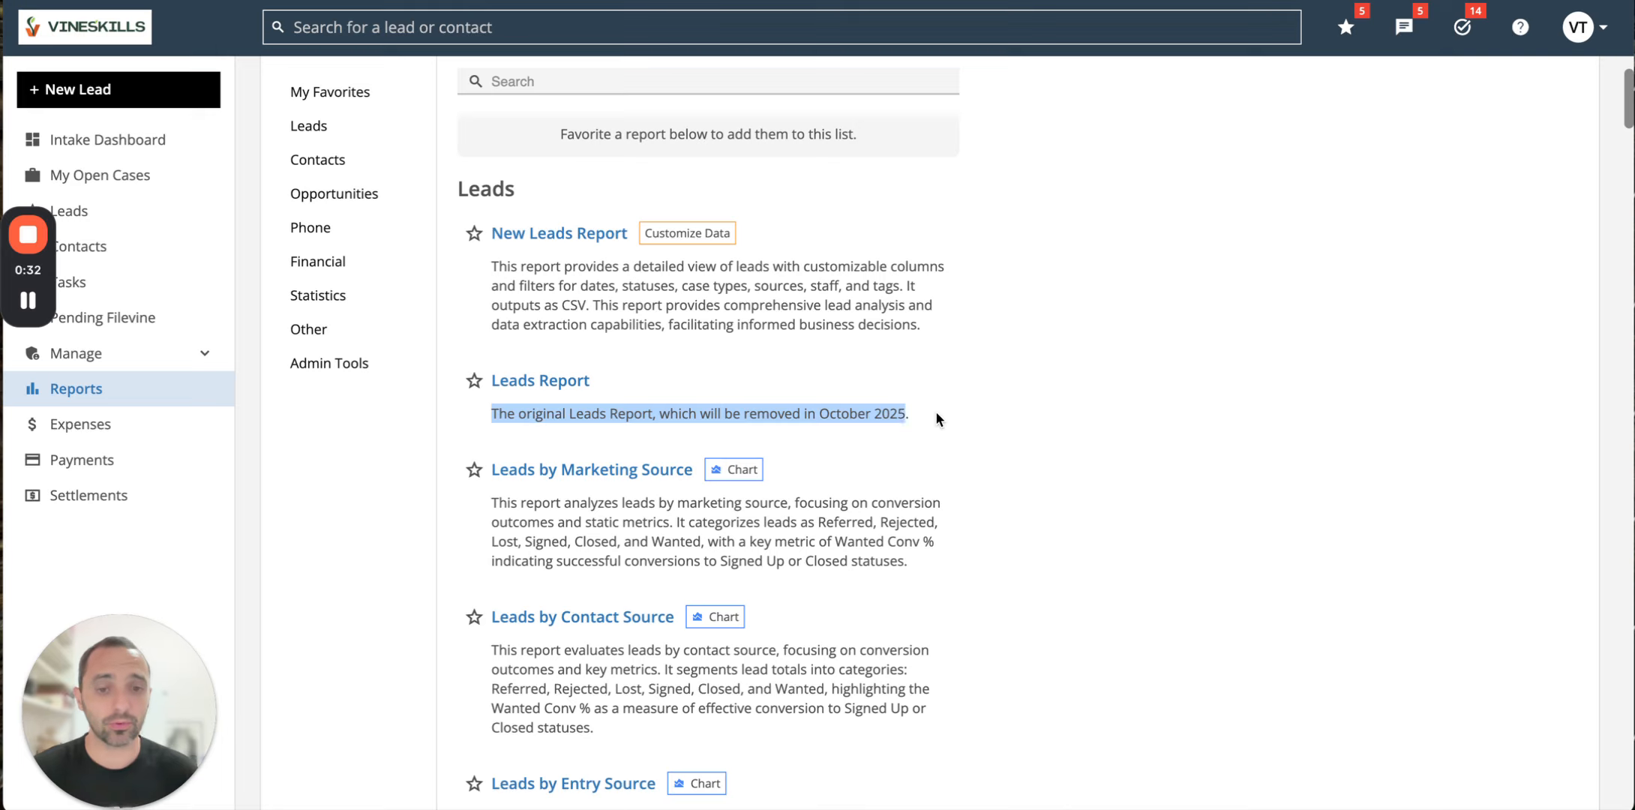
pyautogui.click(936, 413)
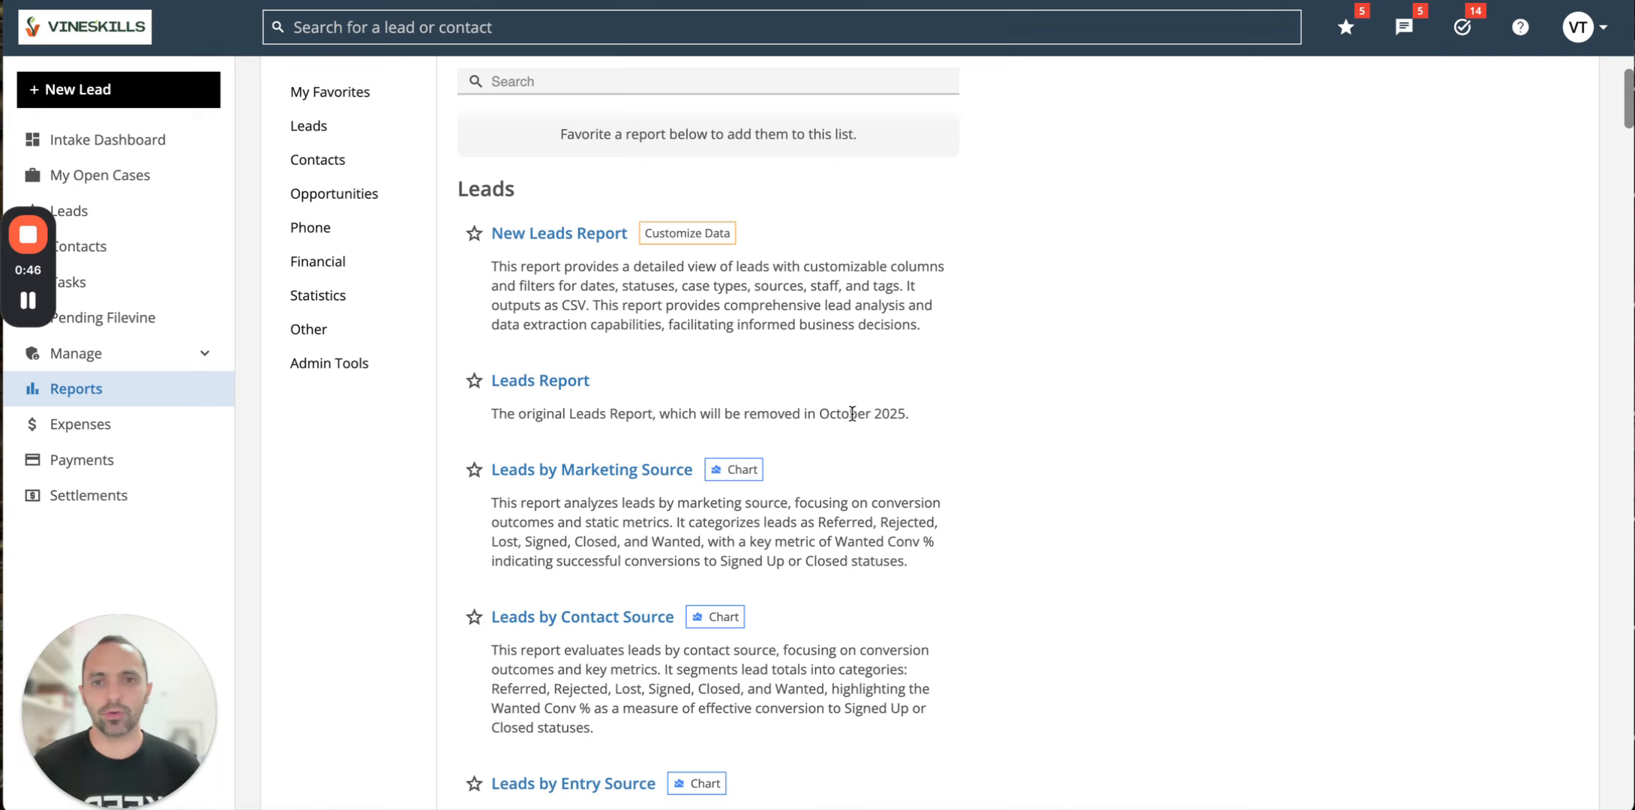
pyautogui.scroll(3, 855, 413)
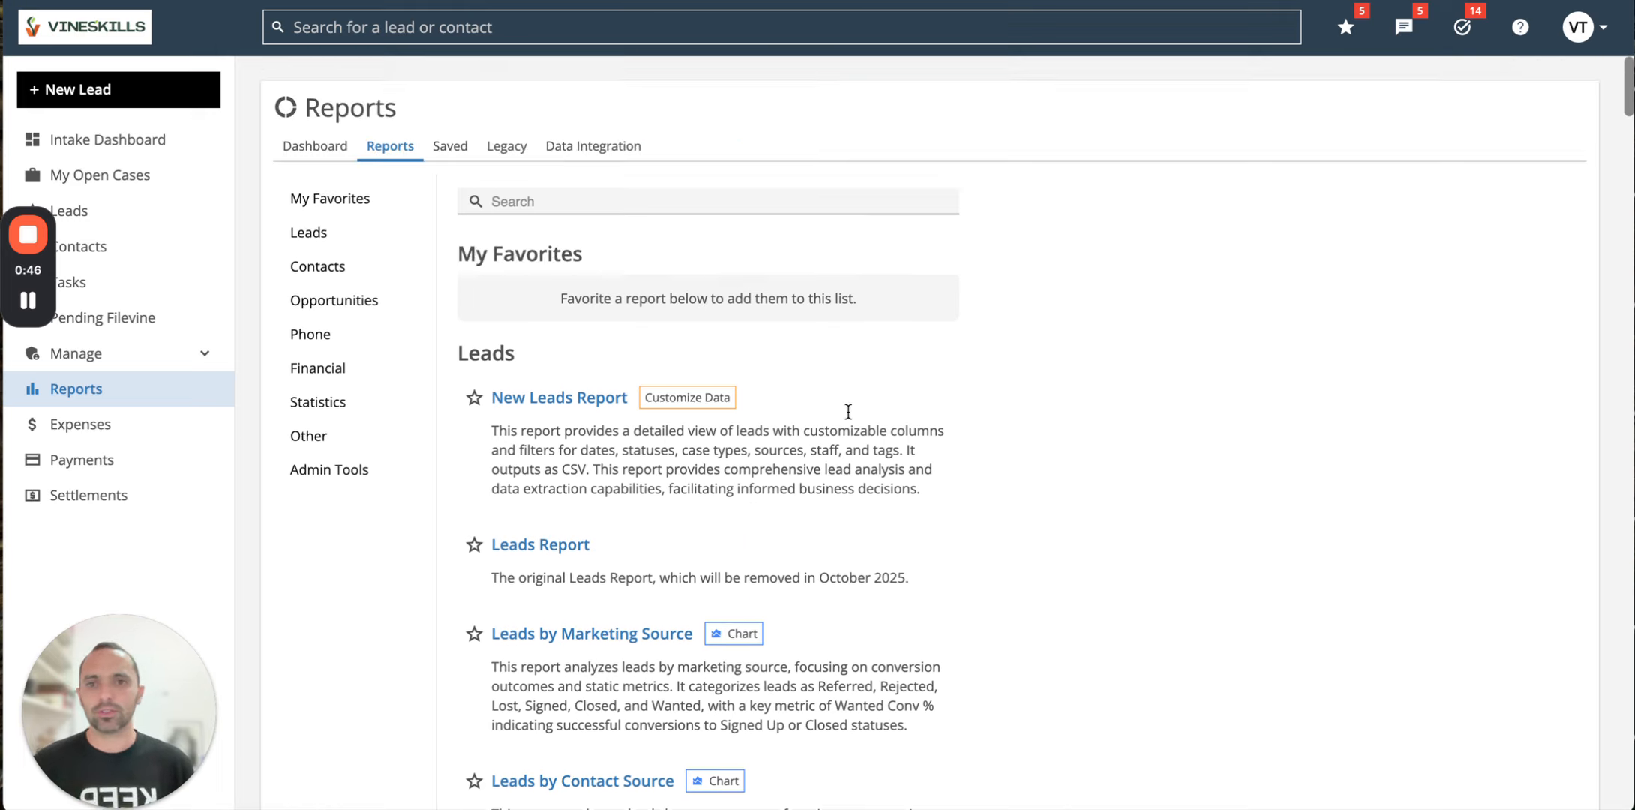
# Step: Review the new saved reports list and the Saved Reports section of the legacy reports
pyautogui.click(458, 155)
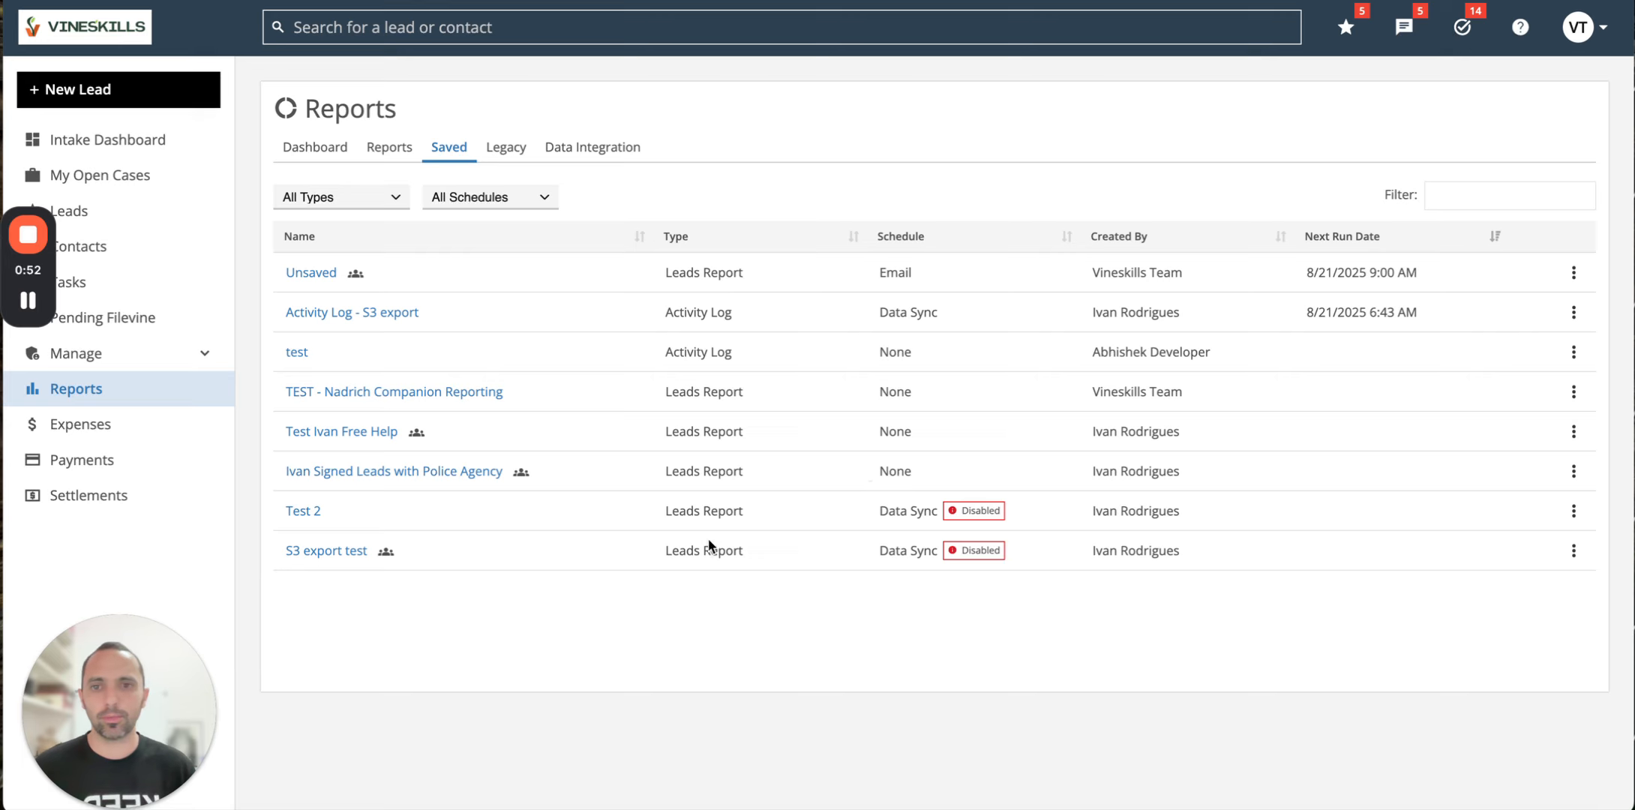
pyautogui.click(515, 158)
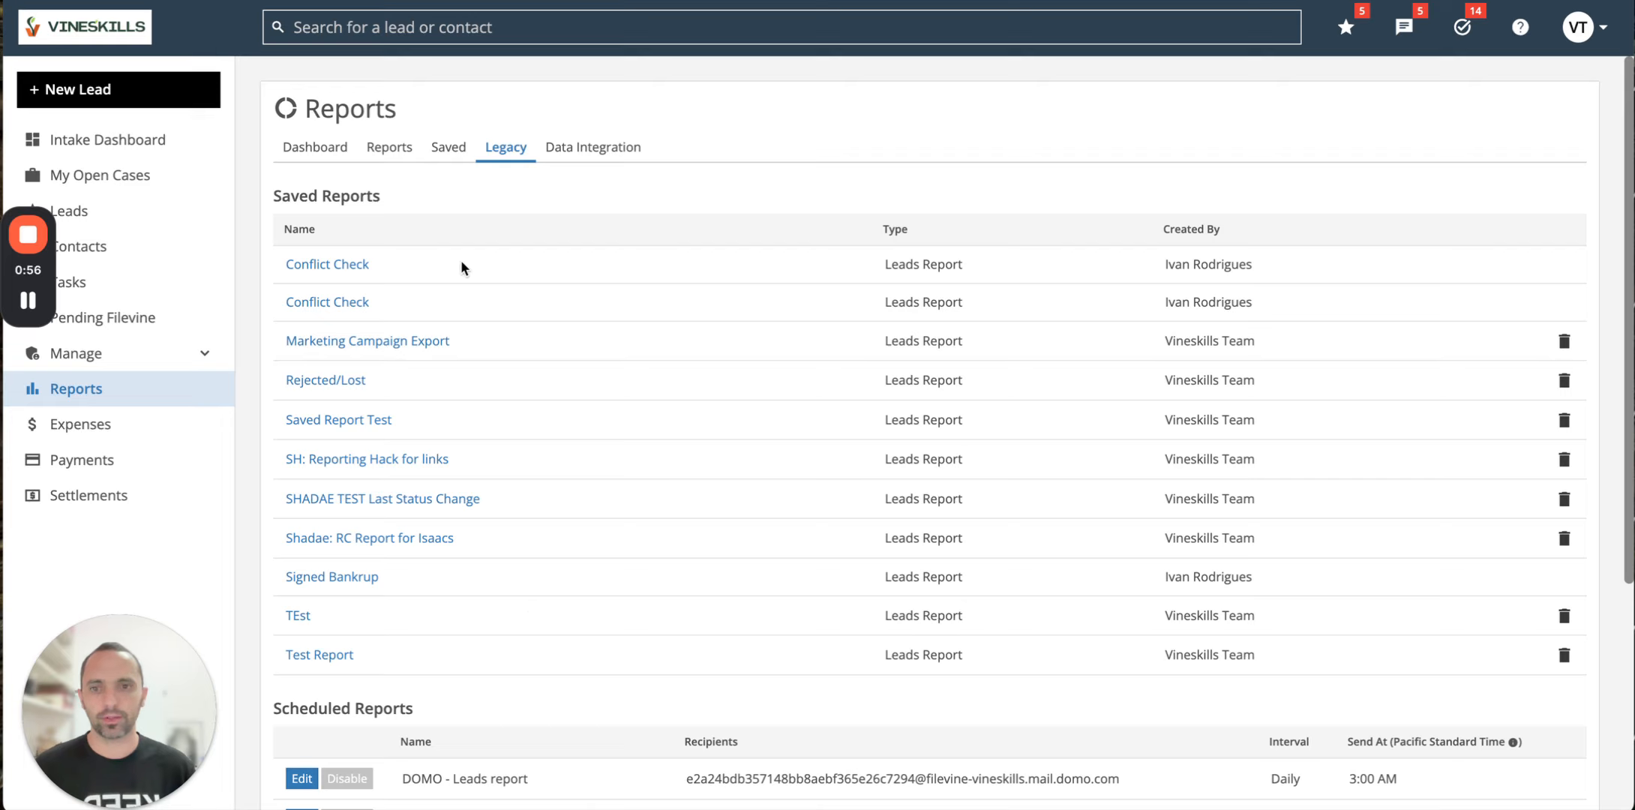
pyautogui.moveTo(276, 199); pyautogui.dragTo(367, 209)
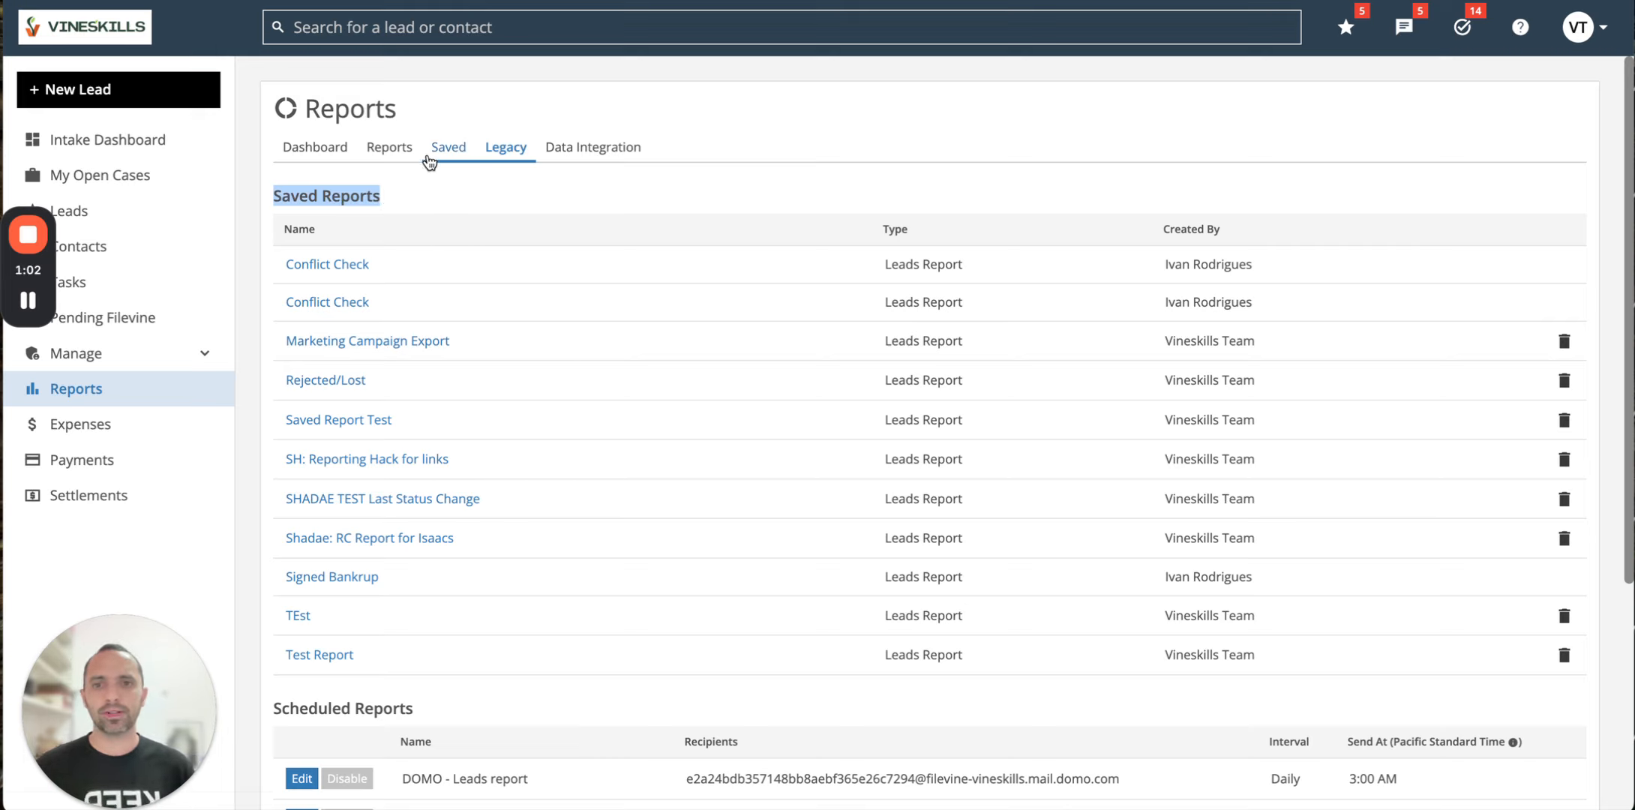
# Step: Examine the Scheduled Reports section of the legacy reports, including the DOMO - Leads report entry
pyautogui.scroll(-5, 649, 468)
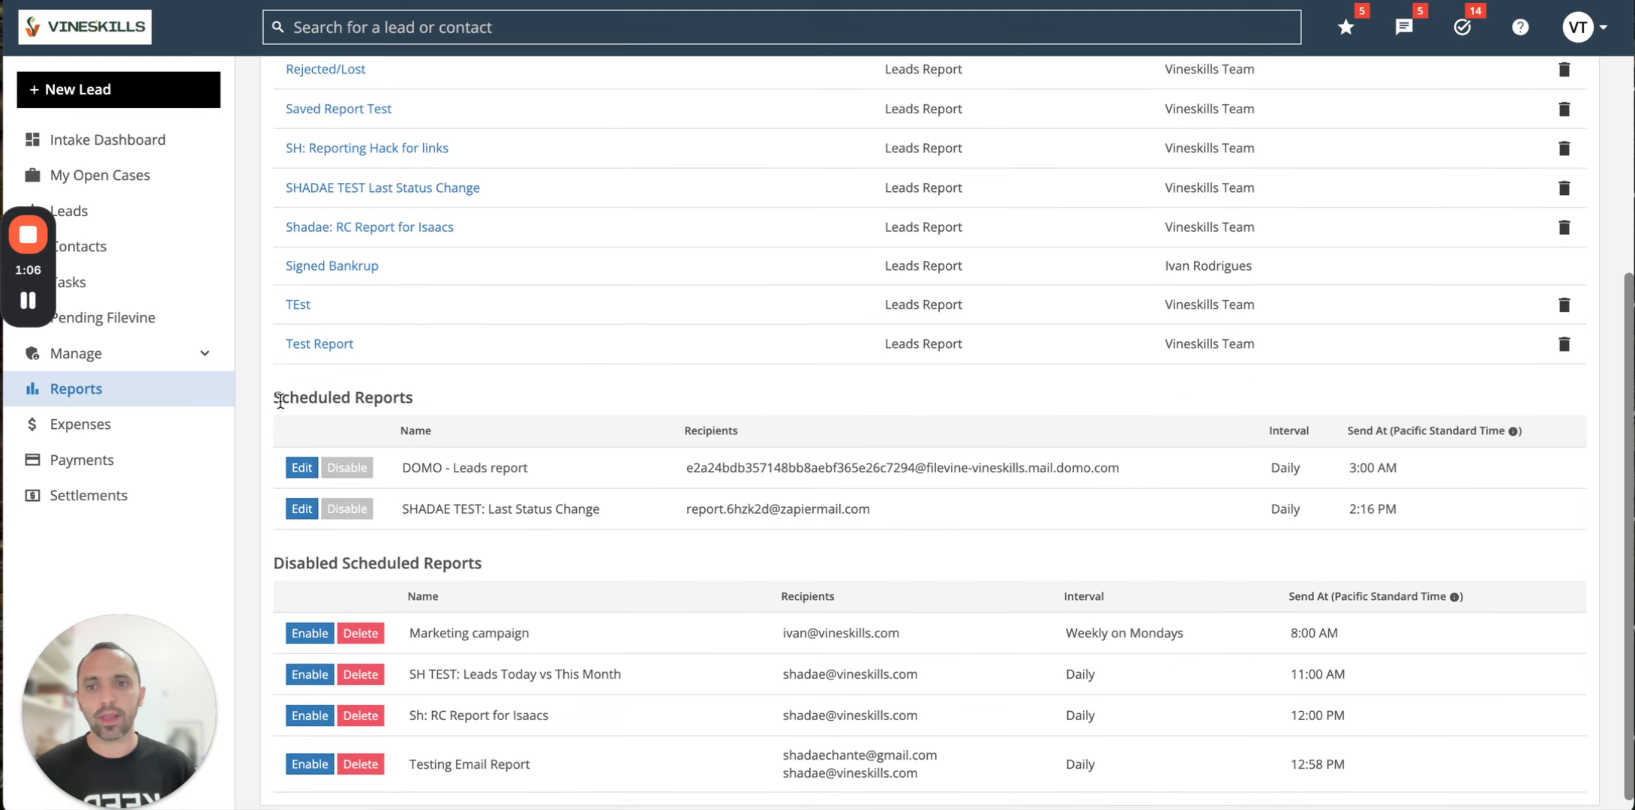
pyautogui.moveTo(279, 401); pyautogui.dragTo(431, 405)
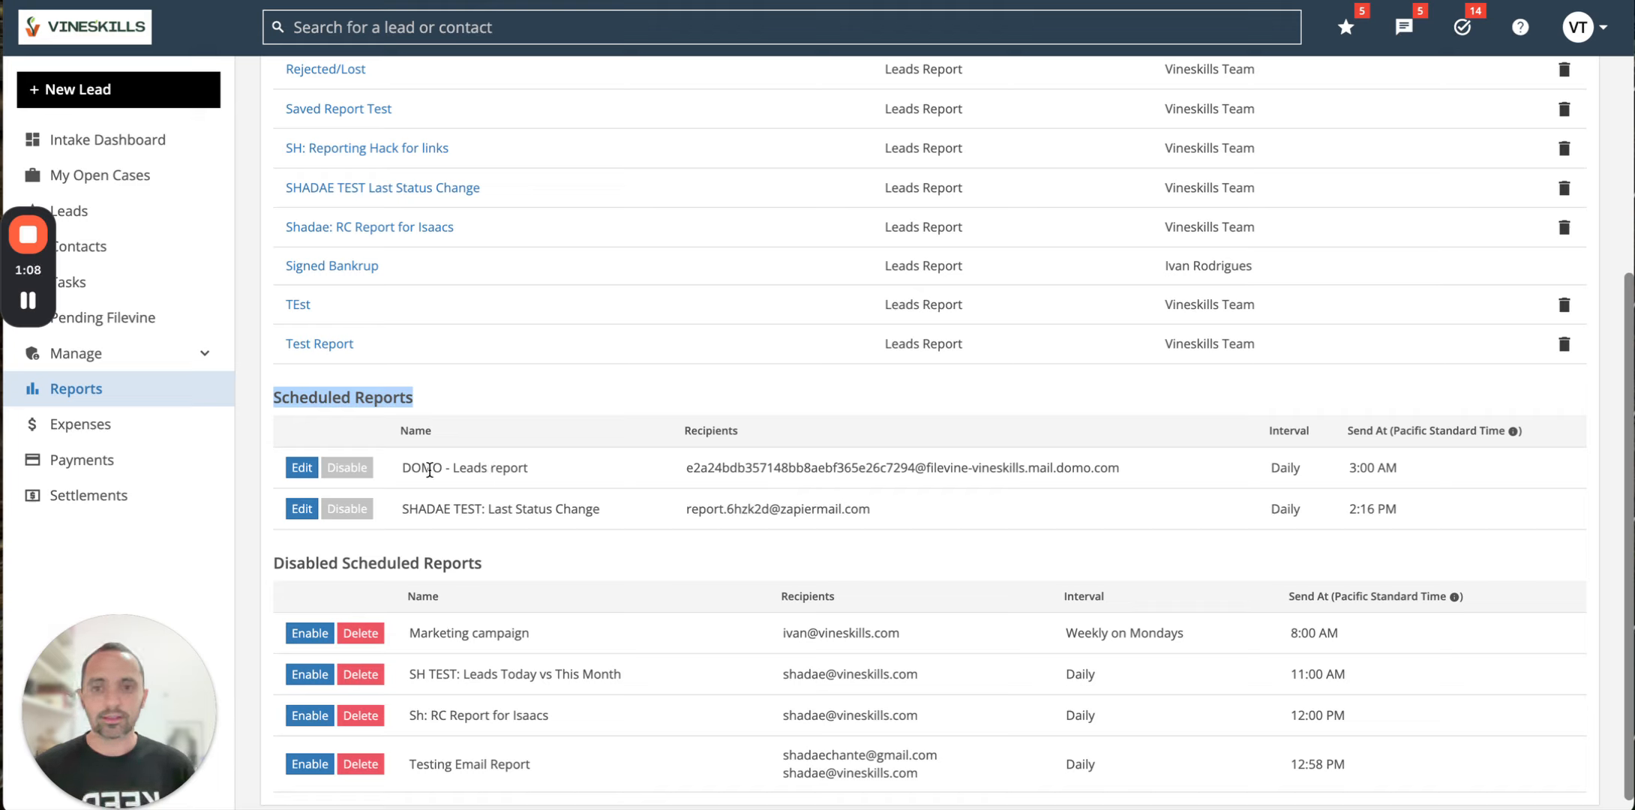
pyautogui.moveTo(402, 469); pyautogui.dragTo(568, 482)
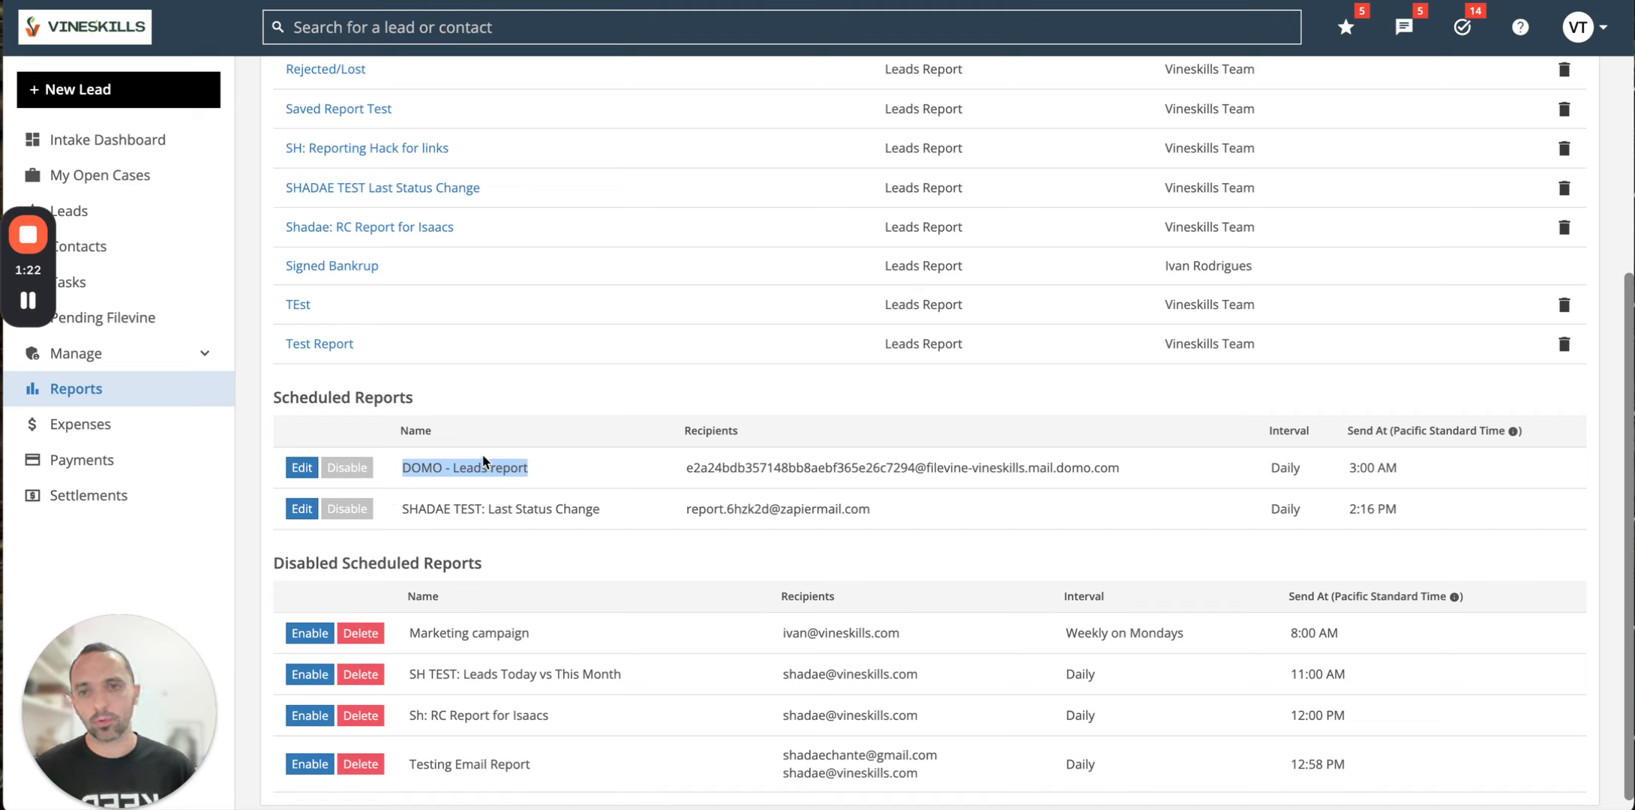
pyautogui.moveTo(264, 396); pyautogui.dragTo(471, 400)
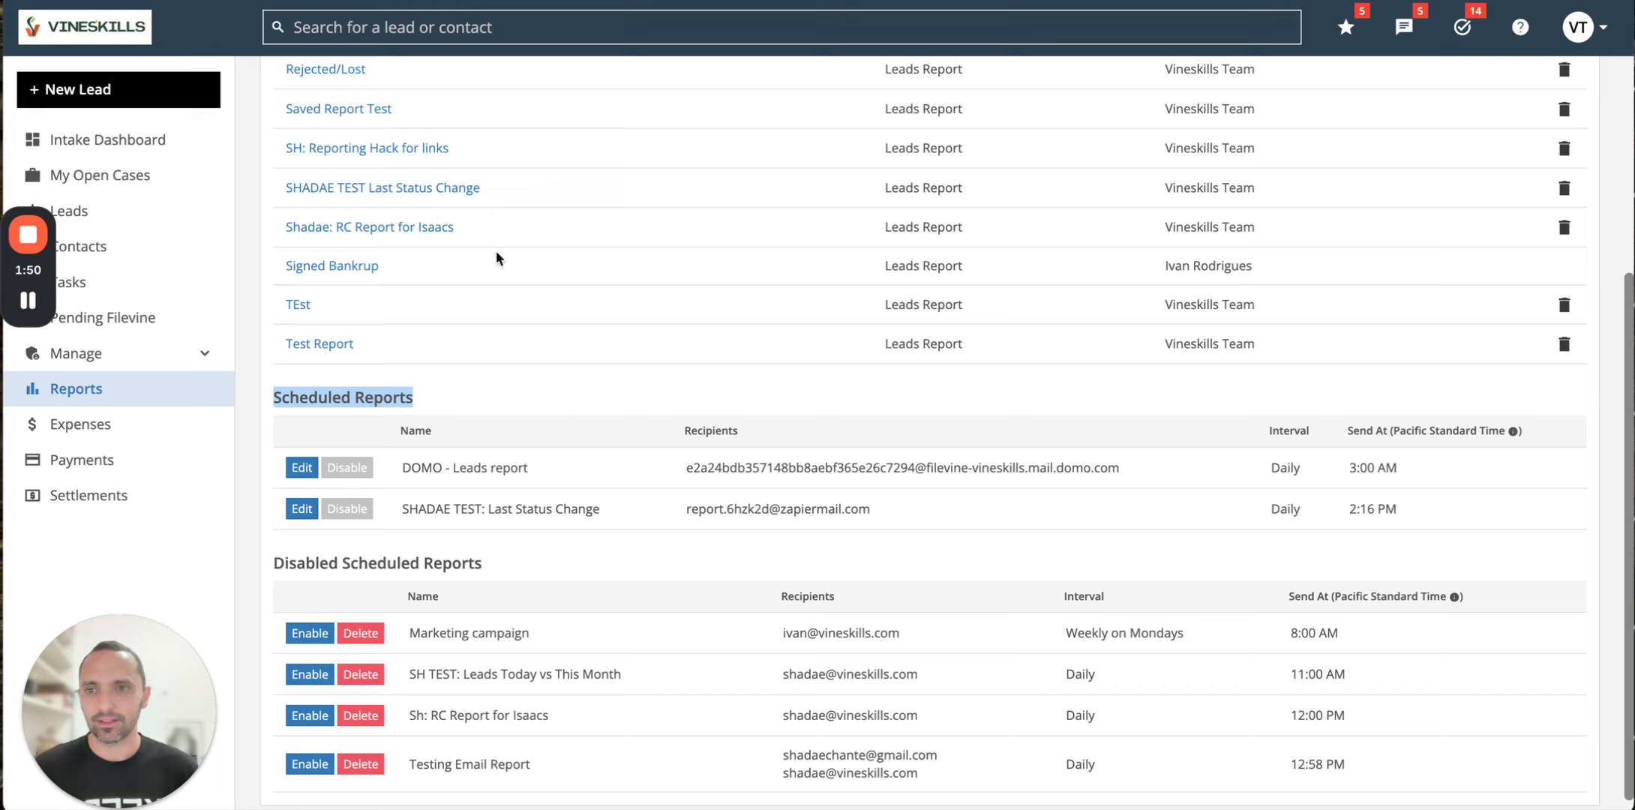
pyautogui.click(29, 234)
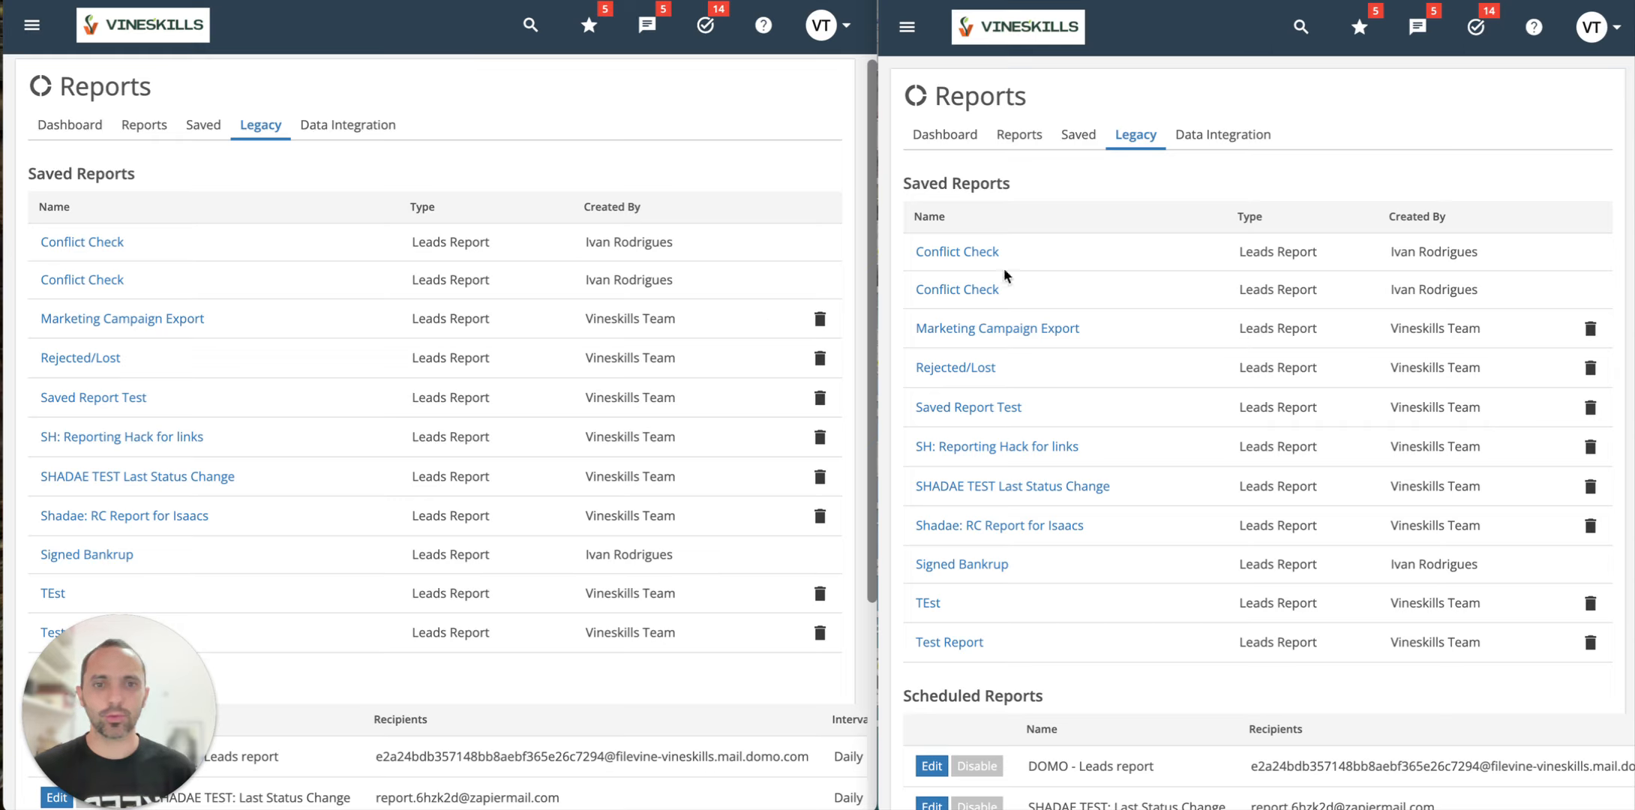
pyautogui.moveTo(182, 679); pyautogui.dragTo(1592, 681)
pyautogui.scroll(1, 225, 337)
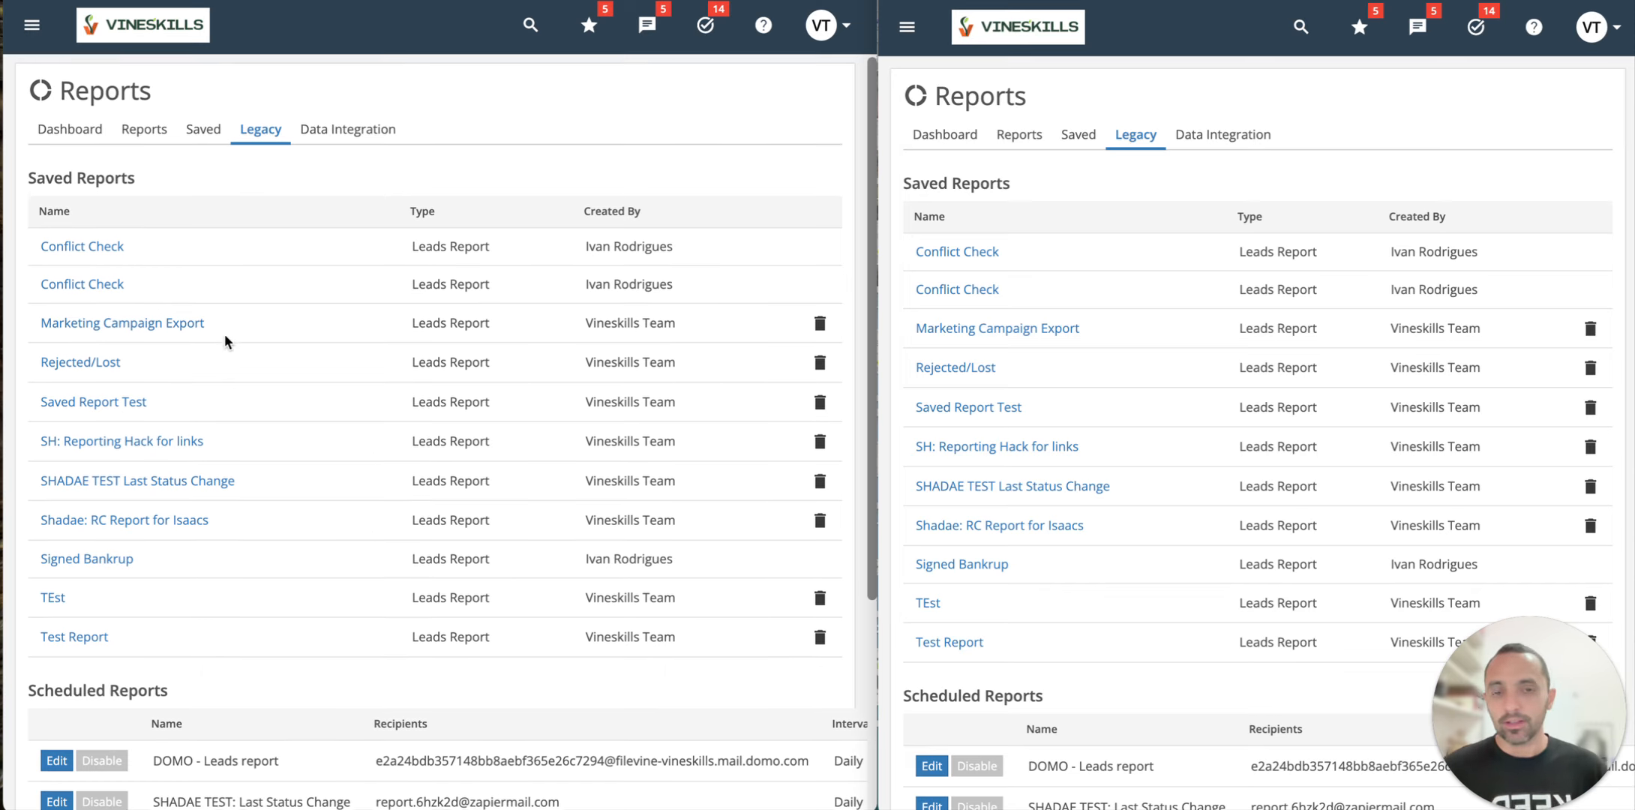
# Step: Open the DOMO - Leads report scheduled report for editing and inspect its available Report Template options
pyautogui.scroll(-4, 255, 322)
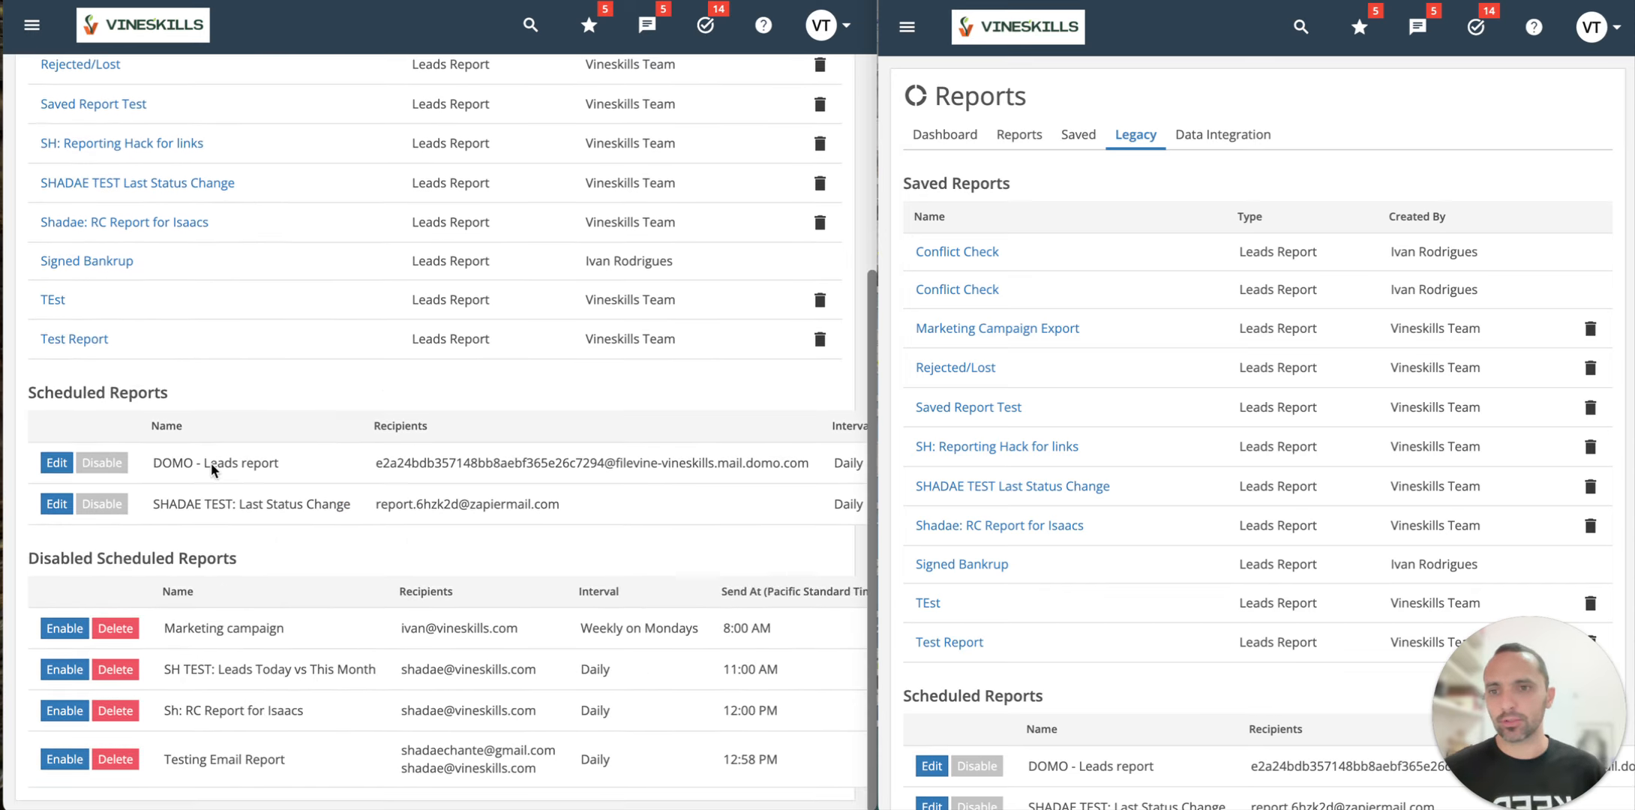
pyautogui.click(56, 463)
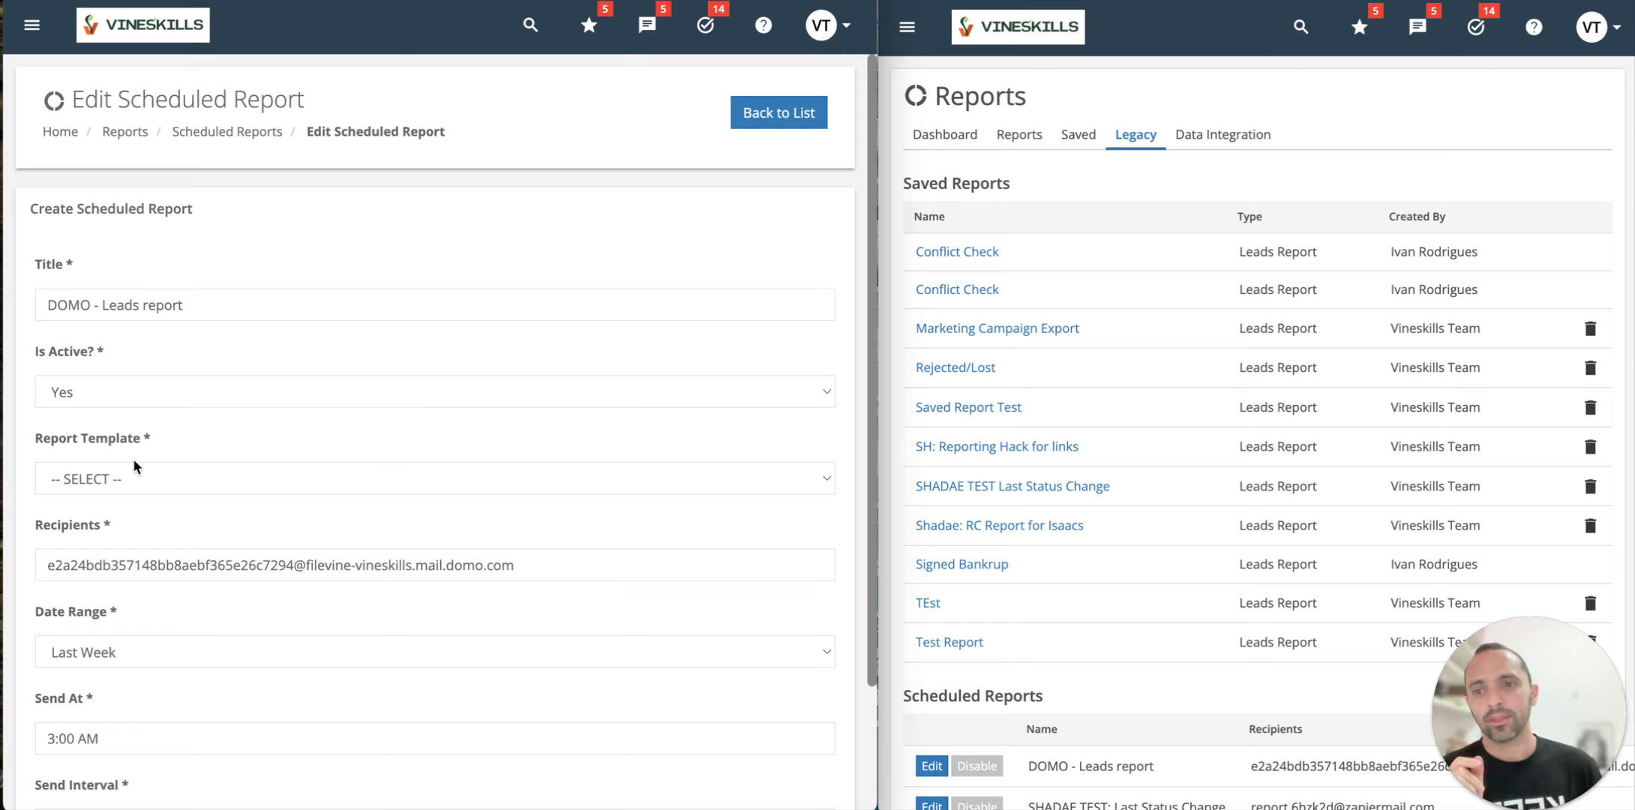
pyautogui.scroll(-1, 134, 466)
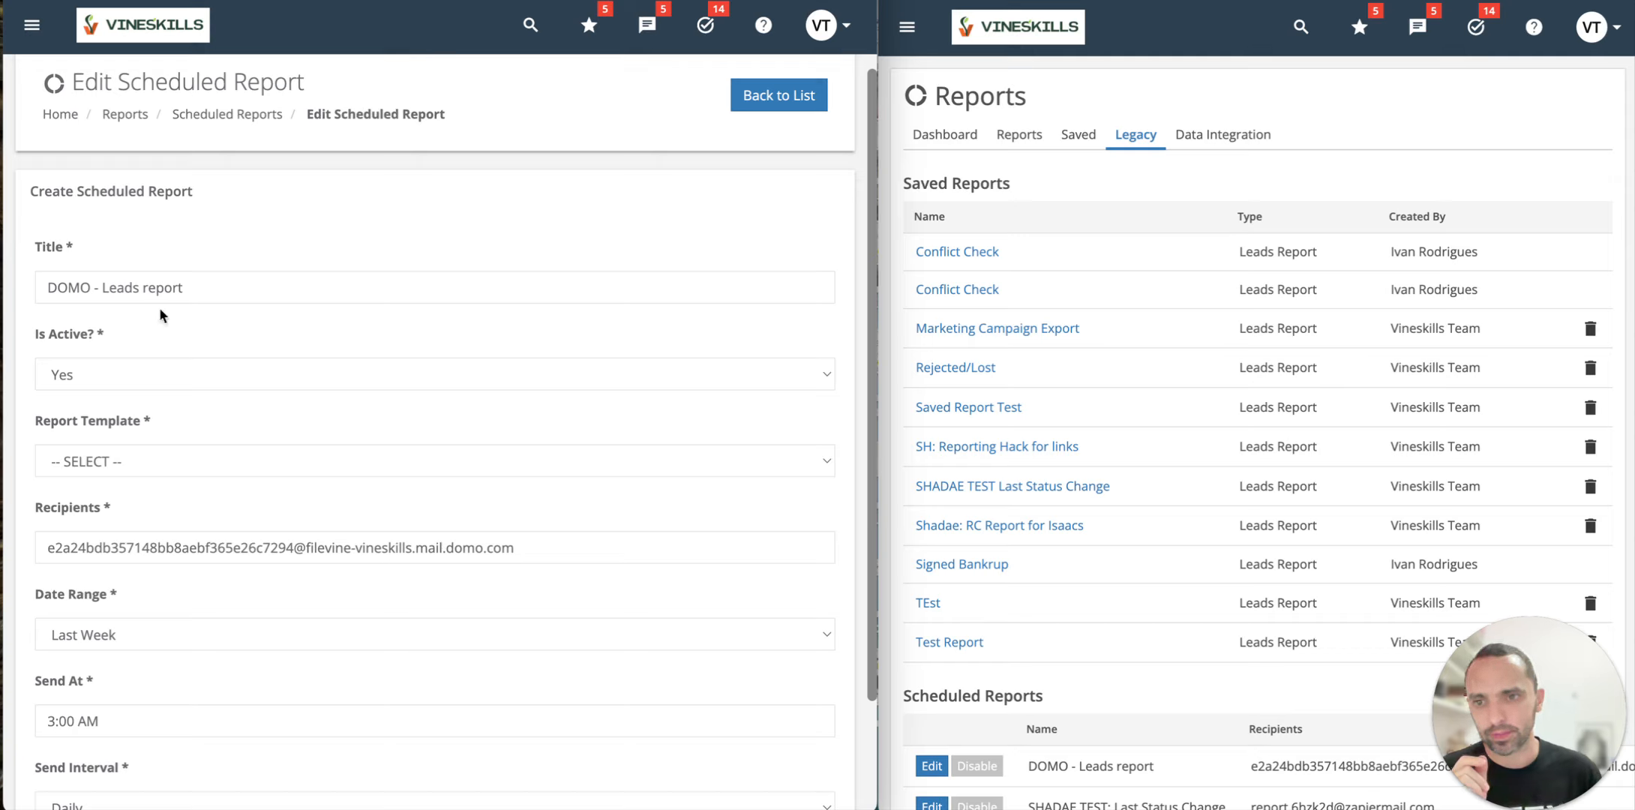
pyautogui.moveTo(34, 423); pyautogui.dragTo(138, 430)
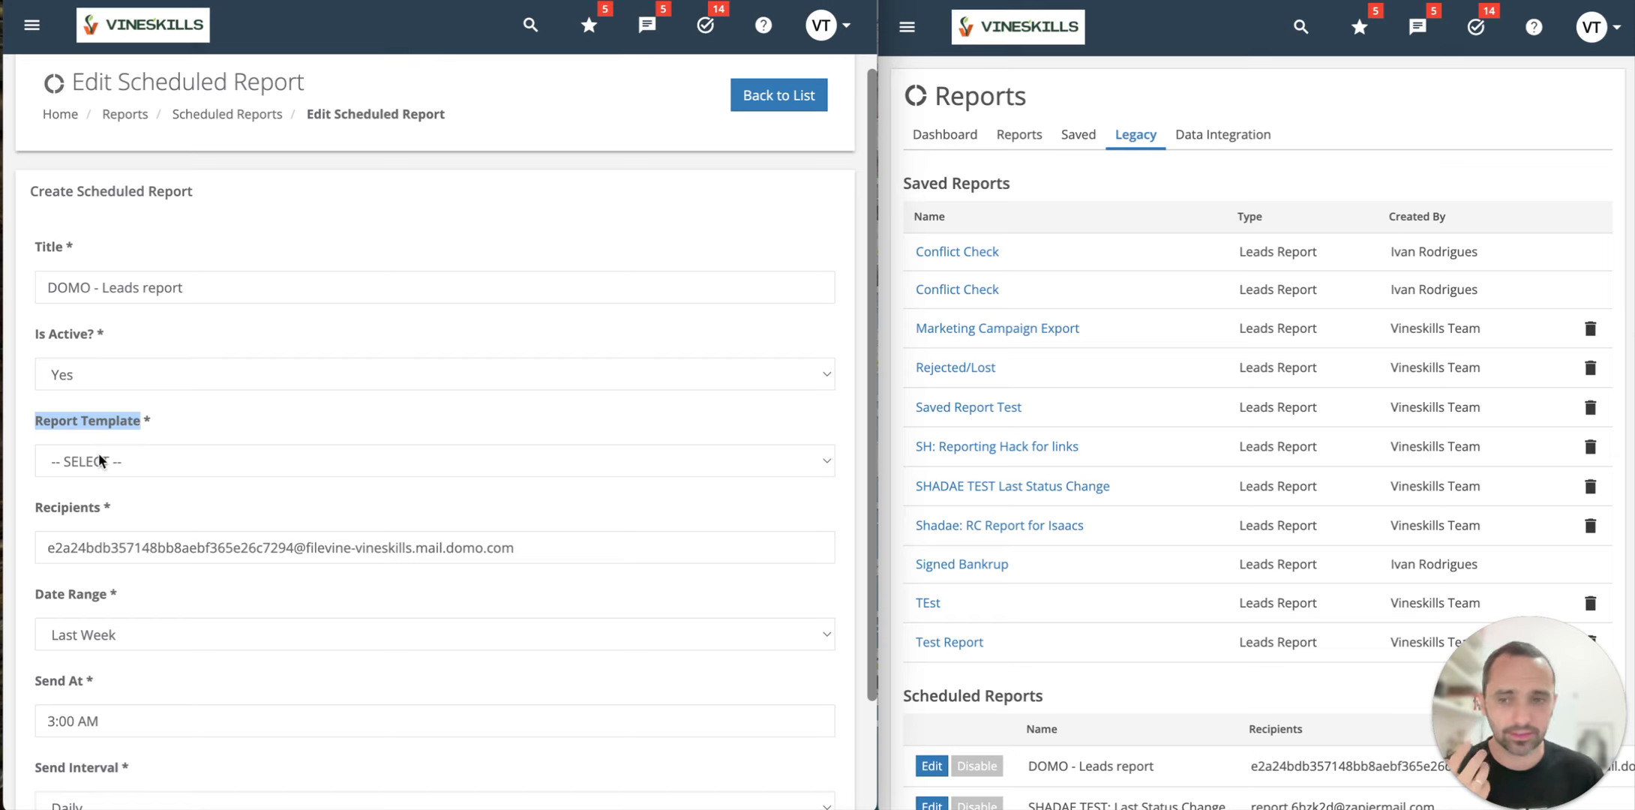
pyautogui.click(101, 460)
pyautogui.click(103, 460)
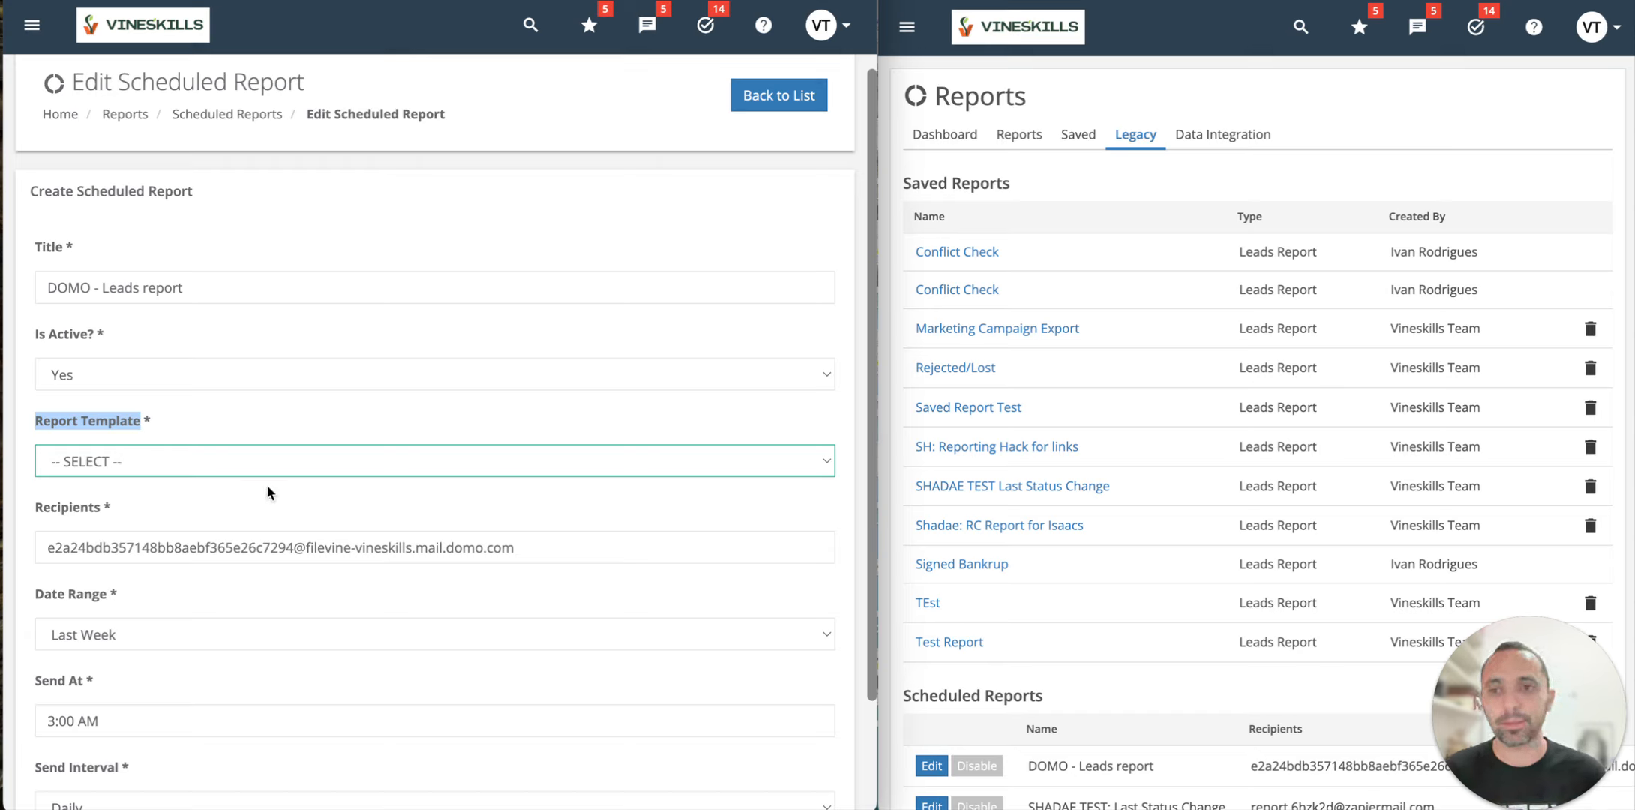
pyautogui.click(197, 440)
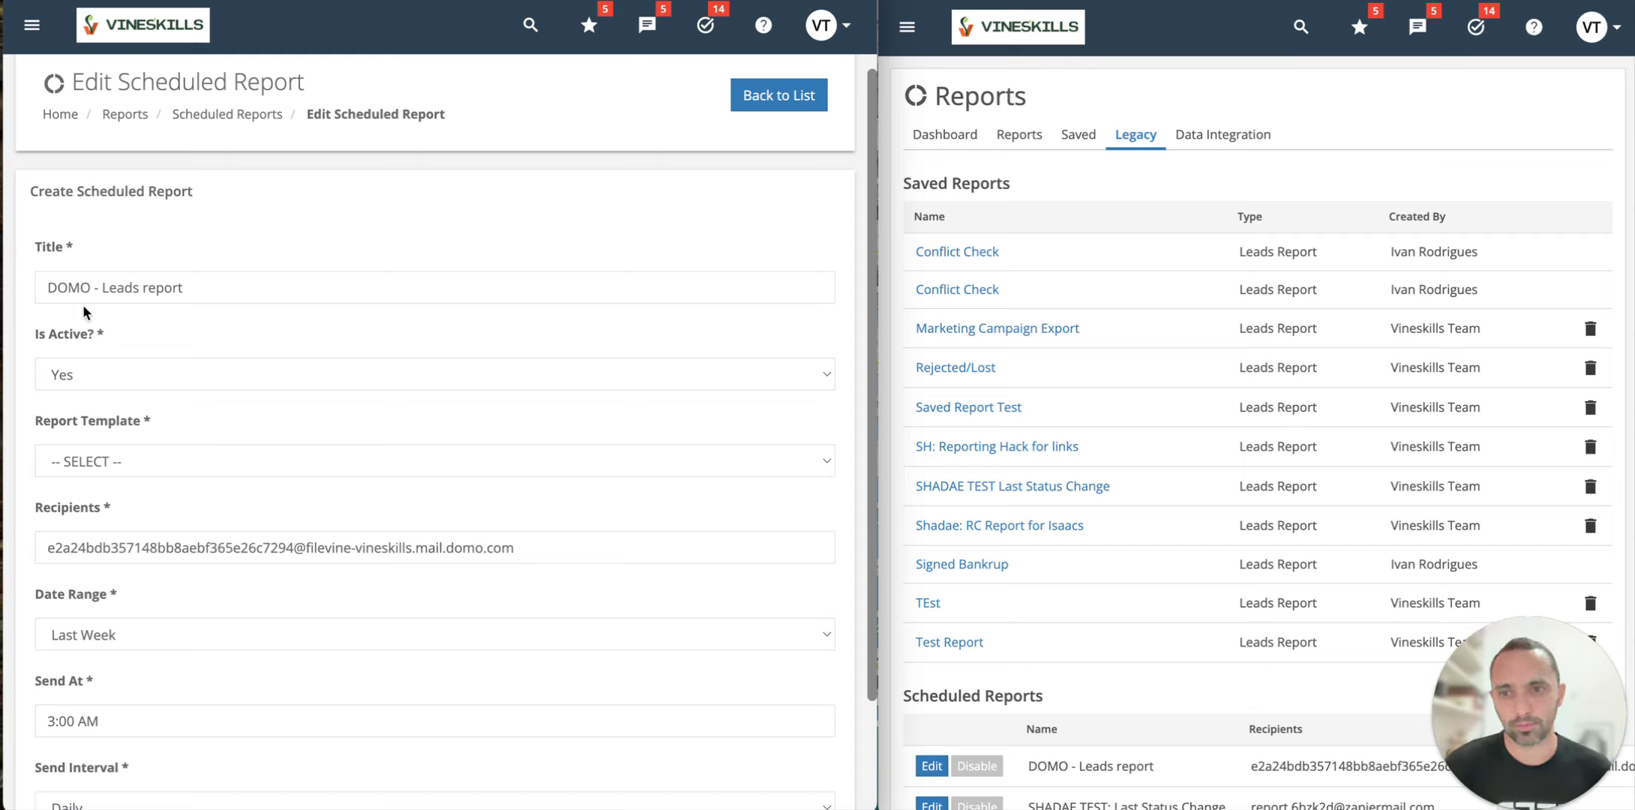
pyautogui.click(171, 460)
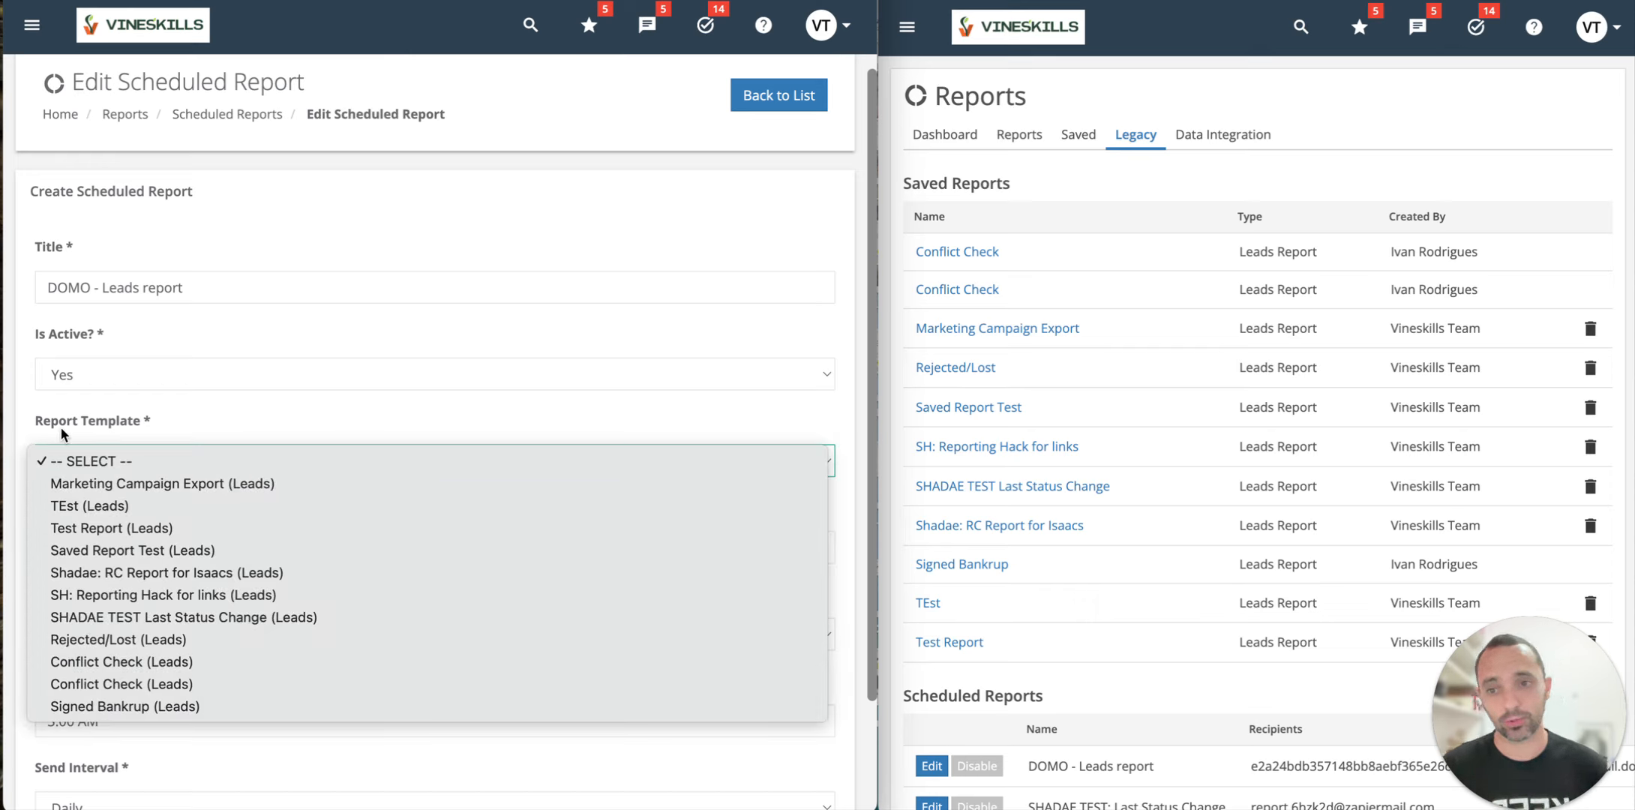
pyautogui.click(156, 425)
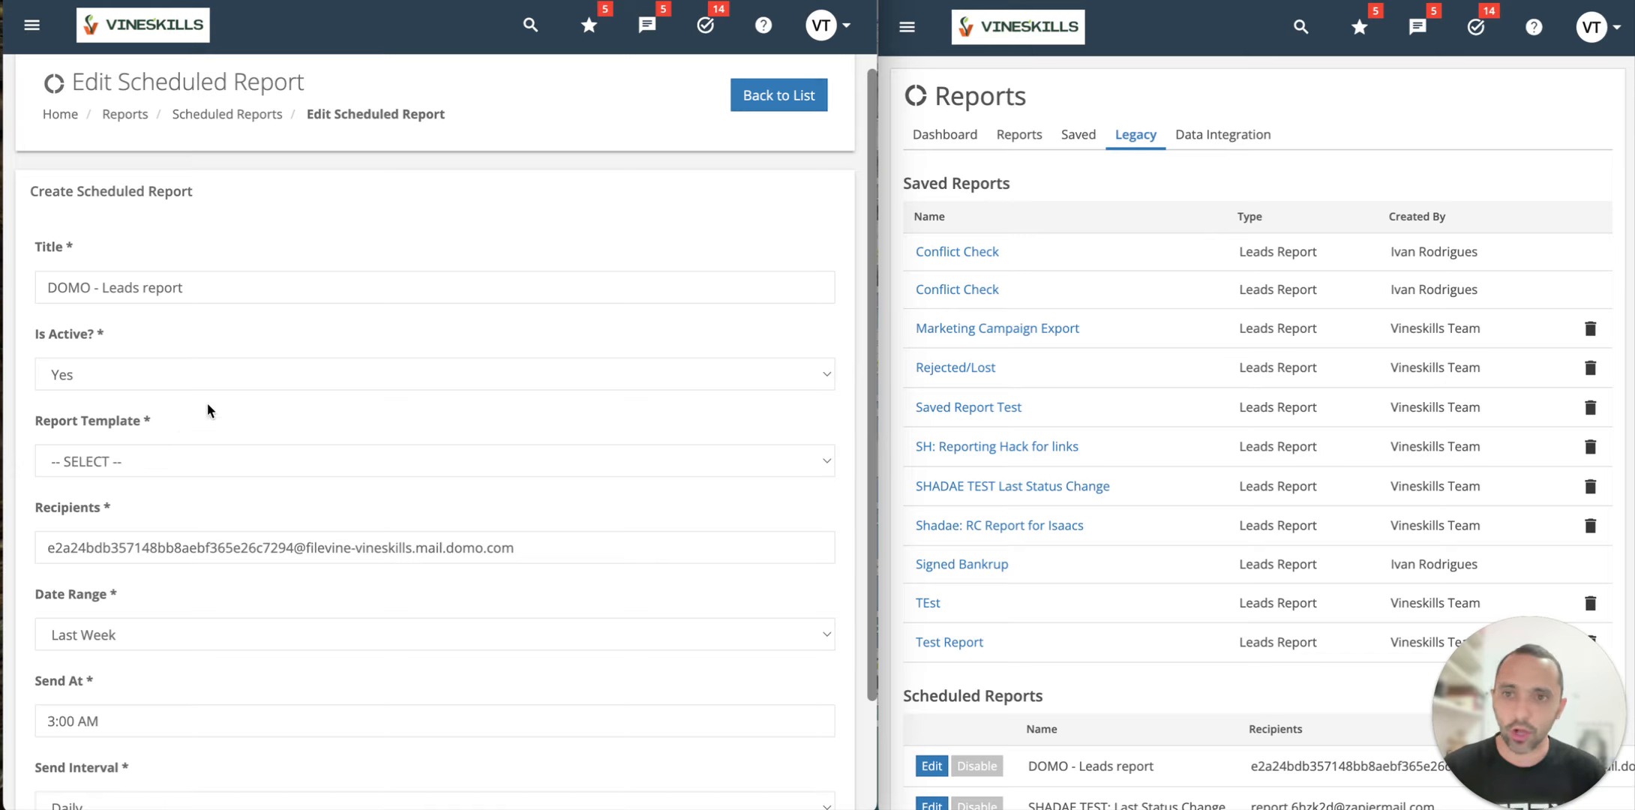
# Step: Open the active Last Status Change scheduled report for editing, with its matching saved legacy report open alongside
pyautogui.click(237, 124)
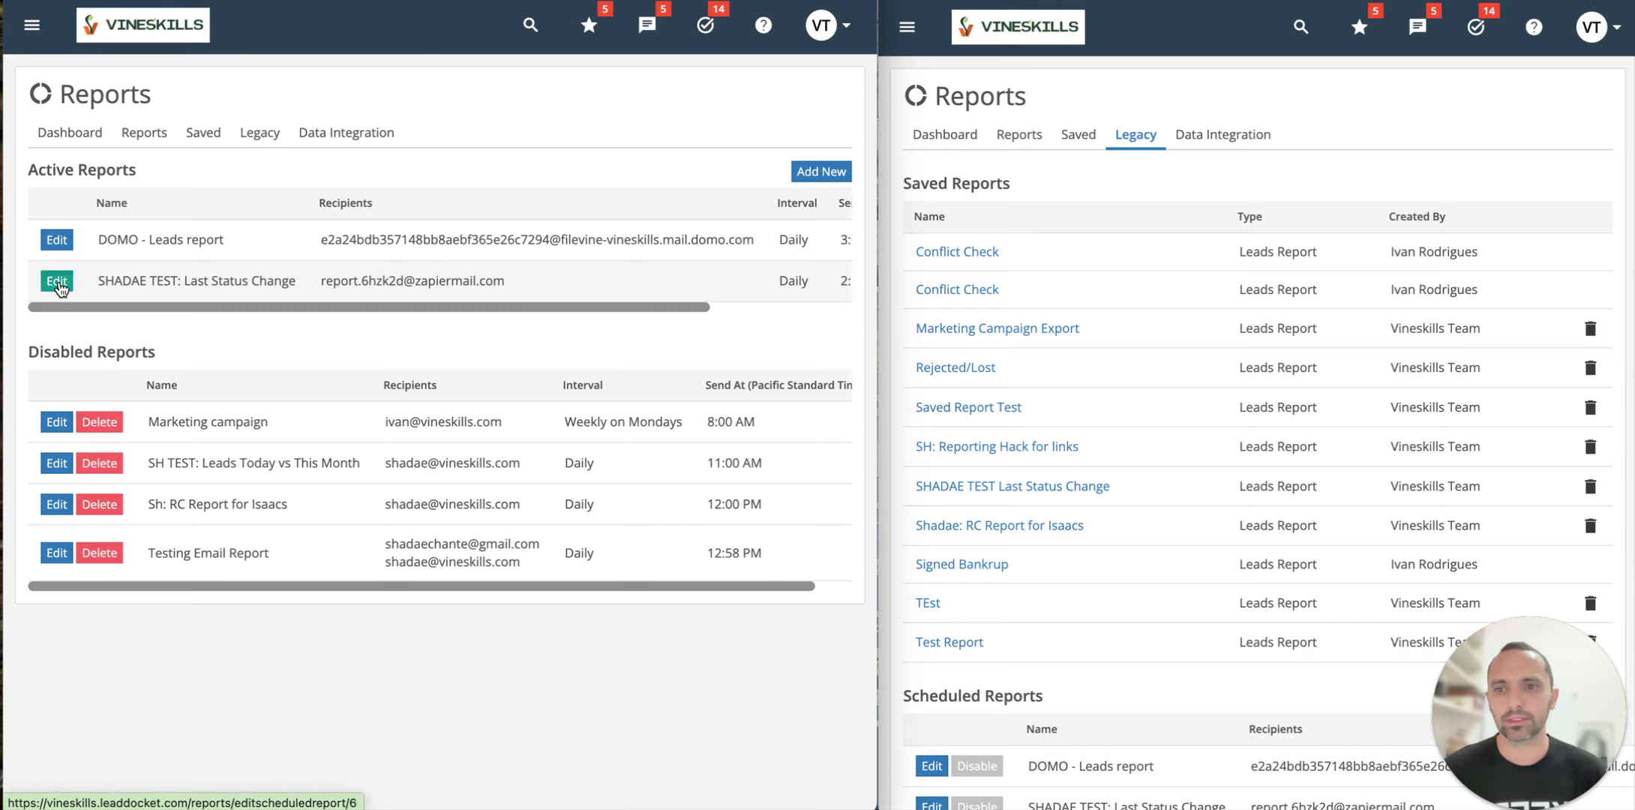
pyautogui.click(57, 281)
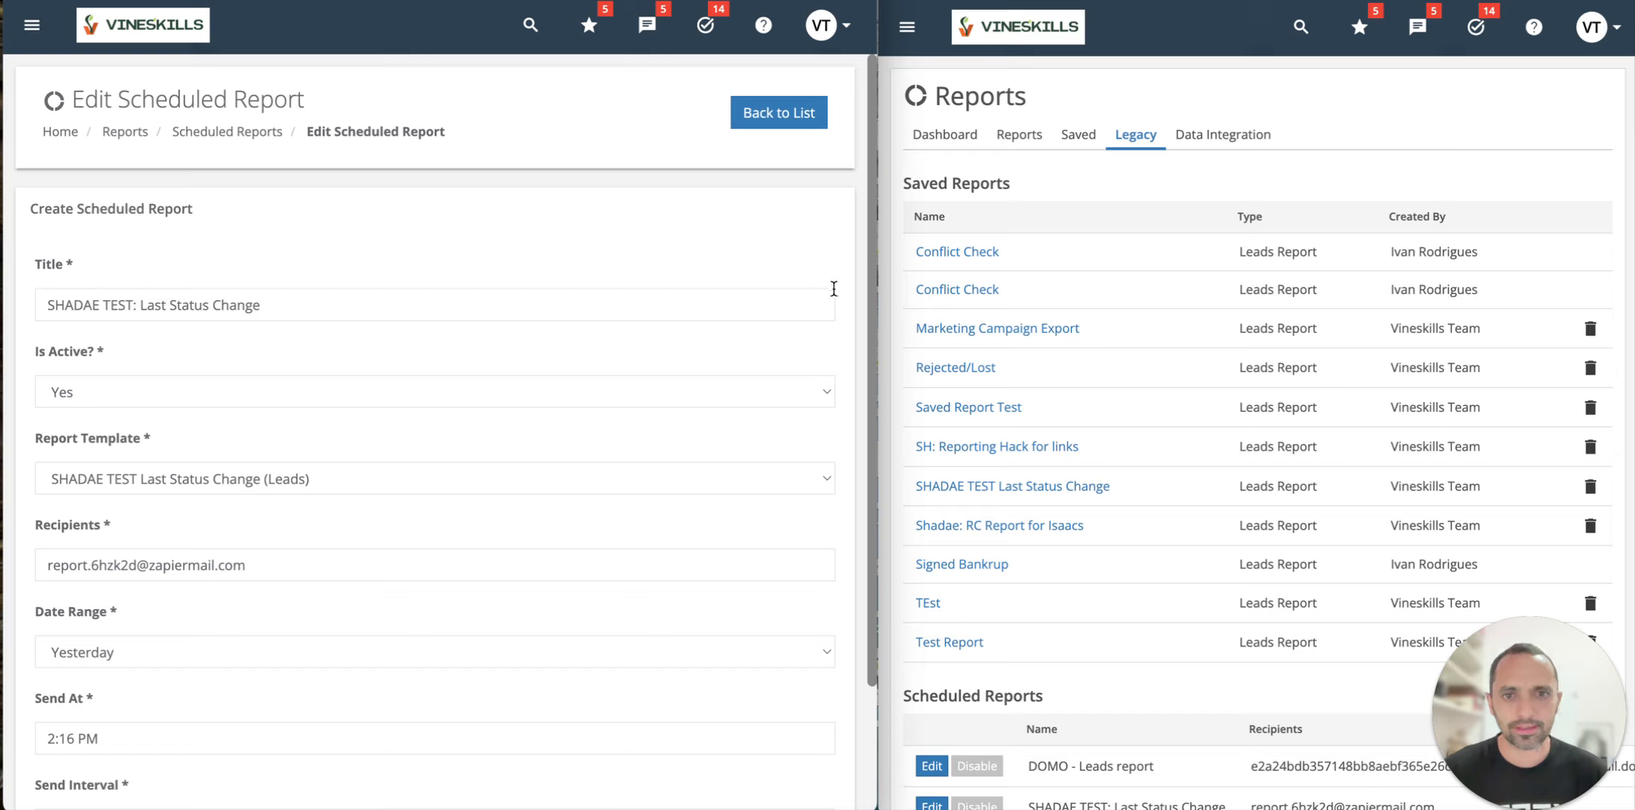
pyautogui.click(1121, 150)
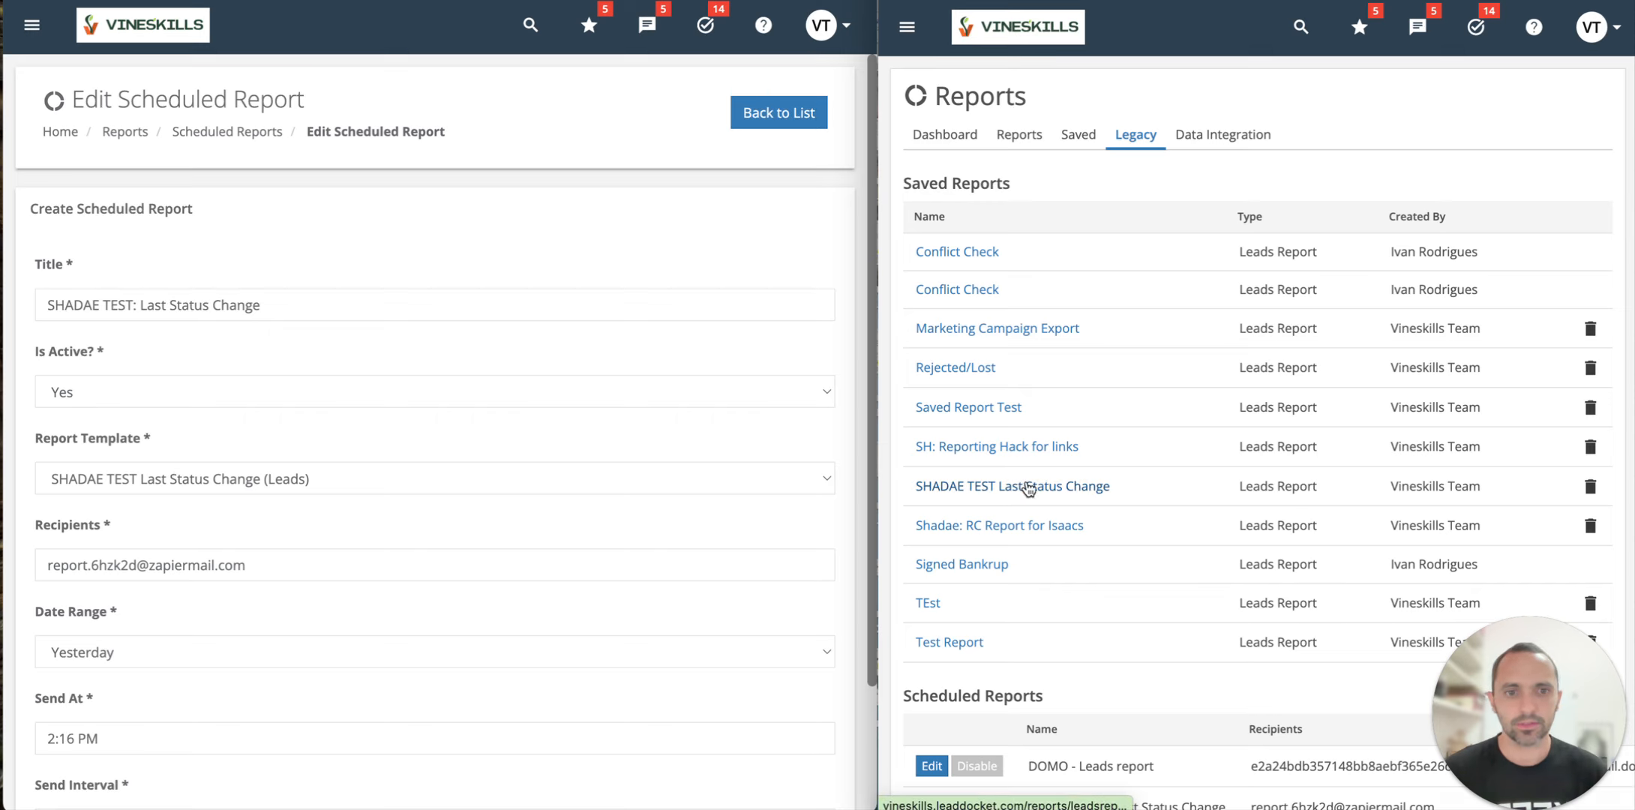
pyautogui.click(1028, 487)
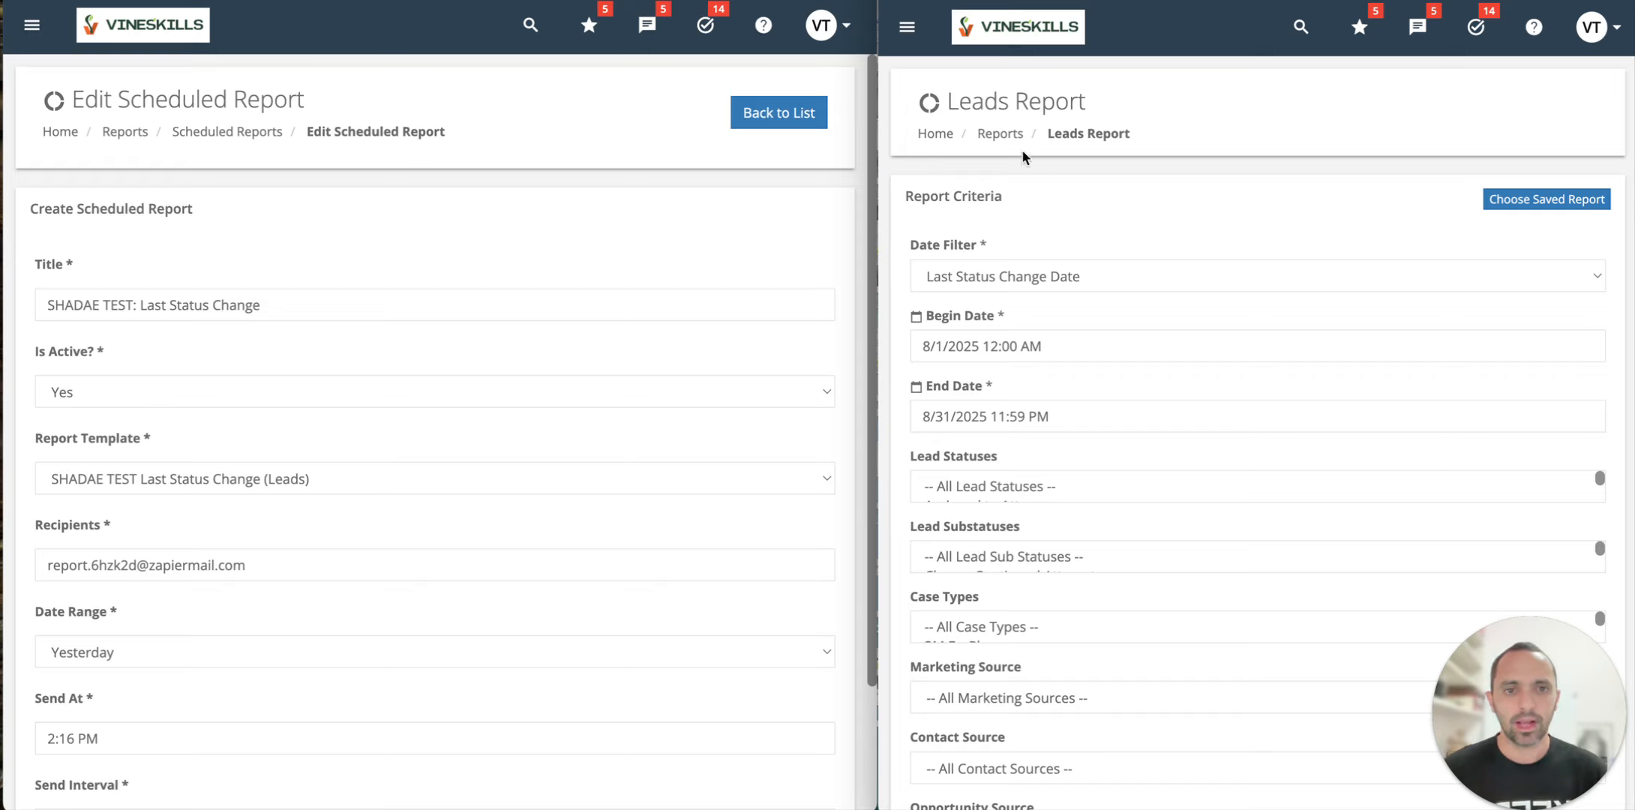
# Step: Examine the saved Last Status Change report's criteria, from the date filter through lead statuses to the output column set
pyautogui.scroll(-1, 1096, 581)
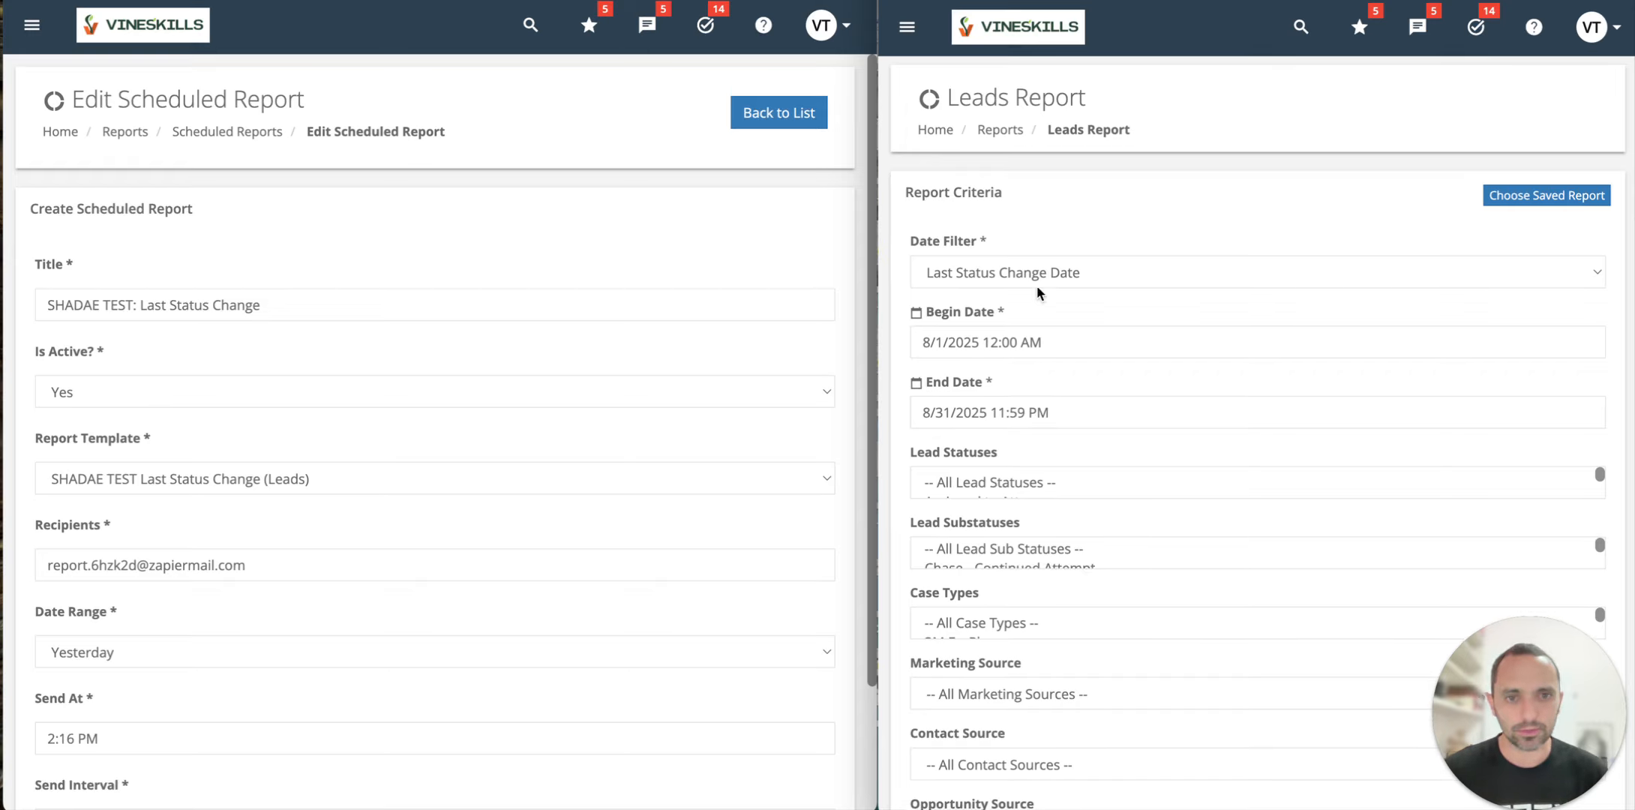
pyautogui.scroll(-10, 1084, 548)
pyautogui.scroll(8, 1112, 476)
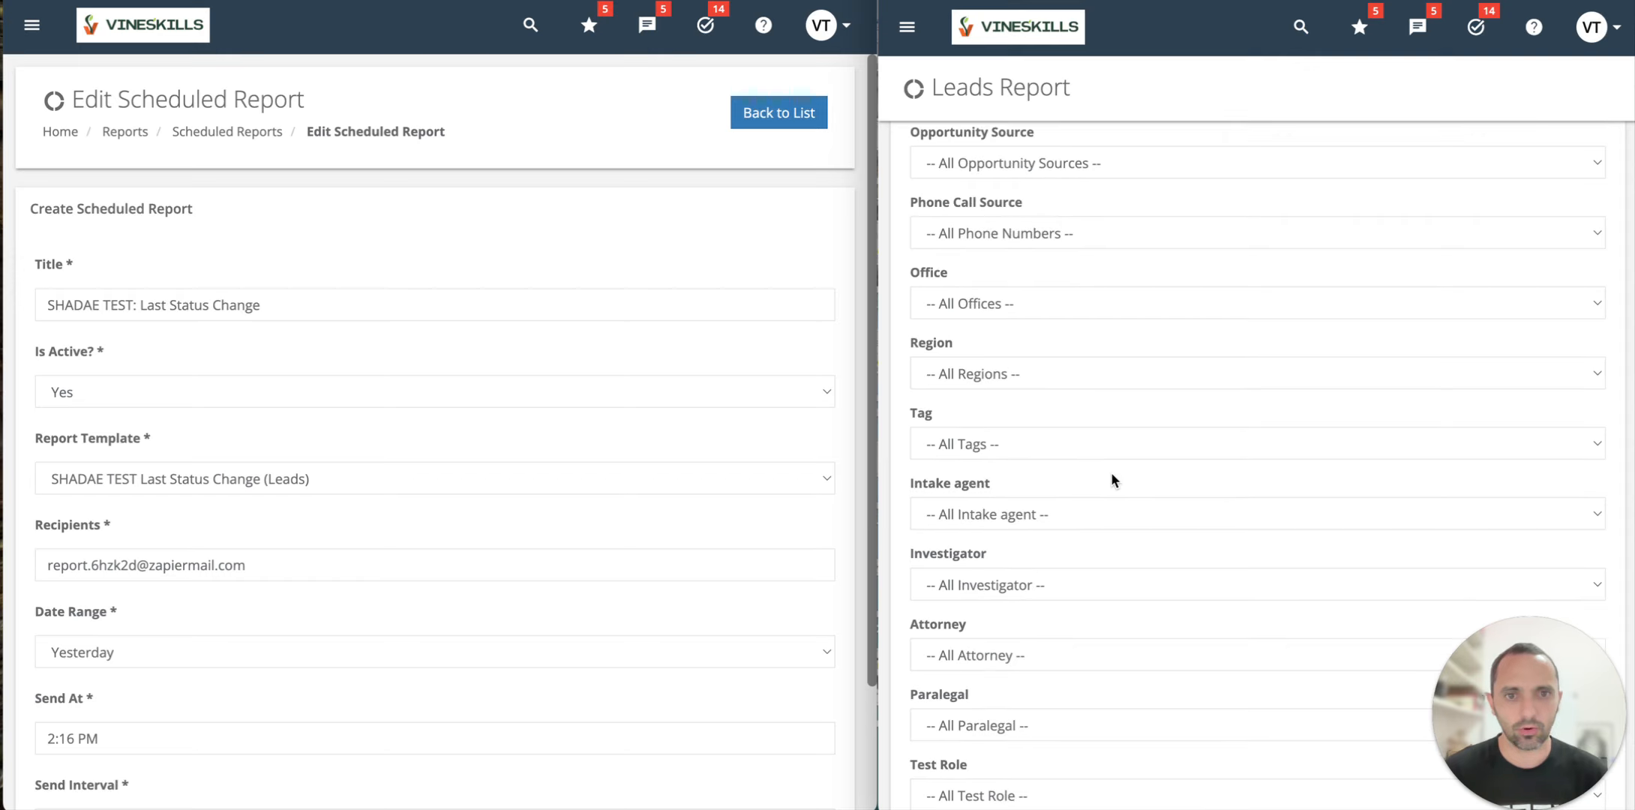
pyautogui.scroll(4, 1111, 481)
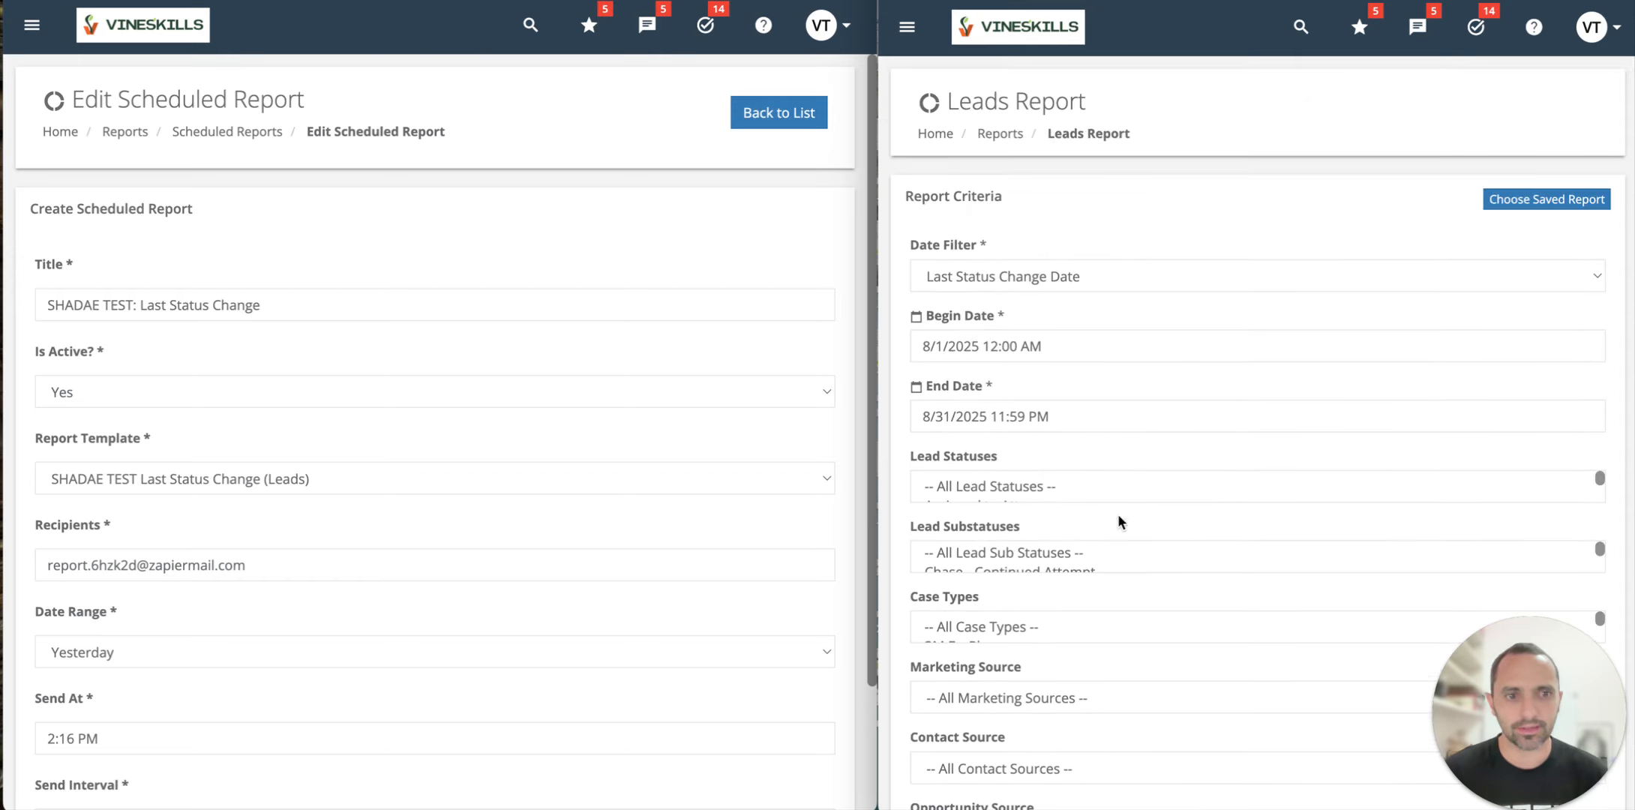
pyautogui.scroll(-5, 1001, 485)
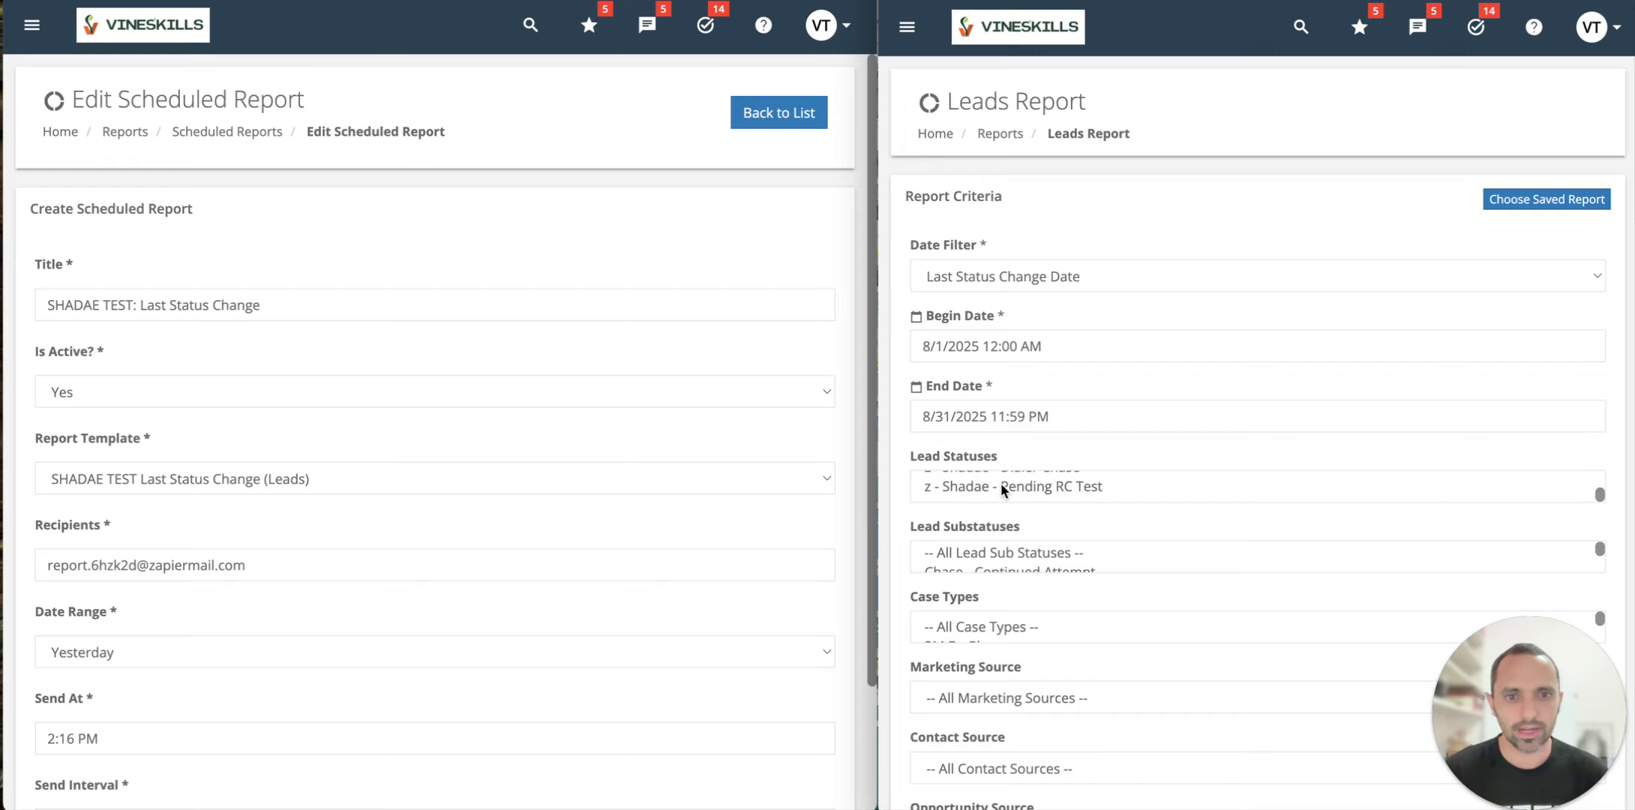
pyautogui.scroll(-3, 1013, 574)
pyautogui.scroll(-10, 1035, 522)
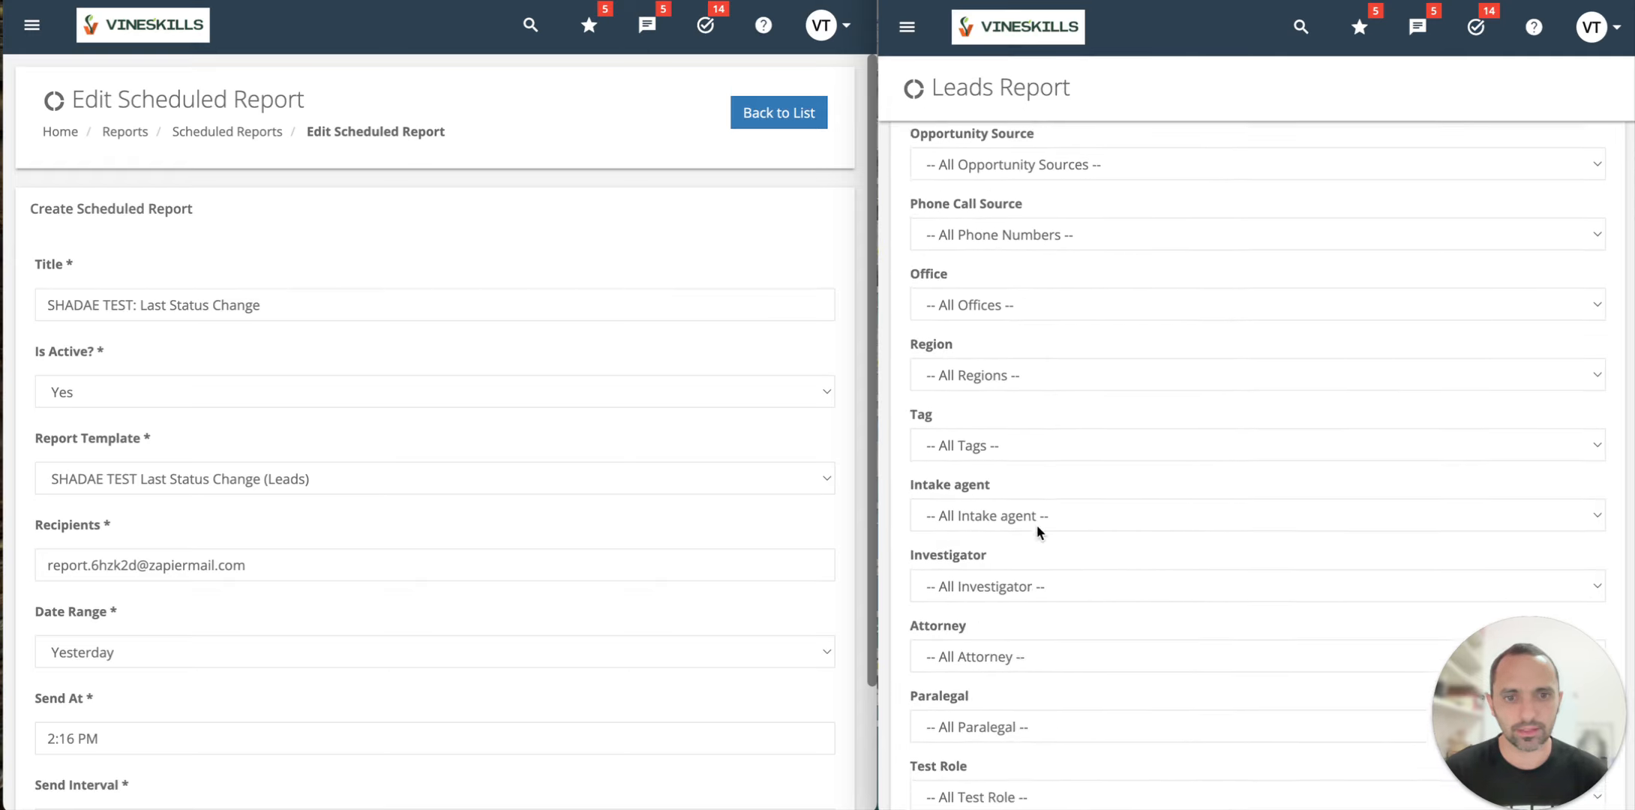
pyautogui.scroll(-5, 1052, 525)
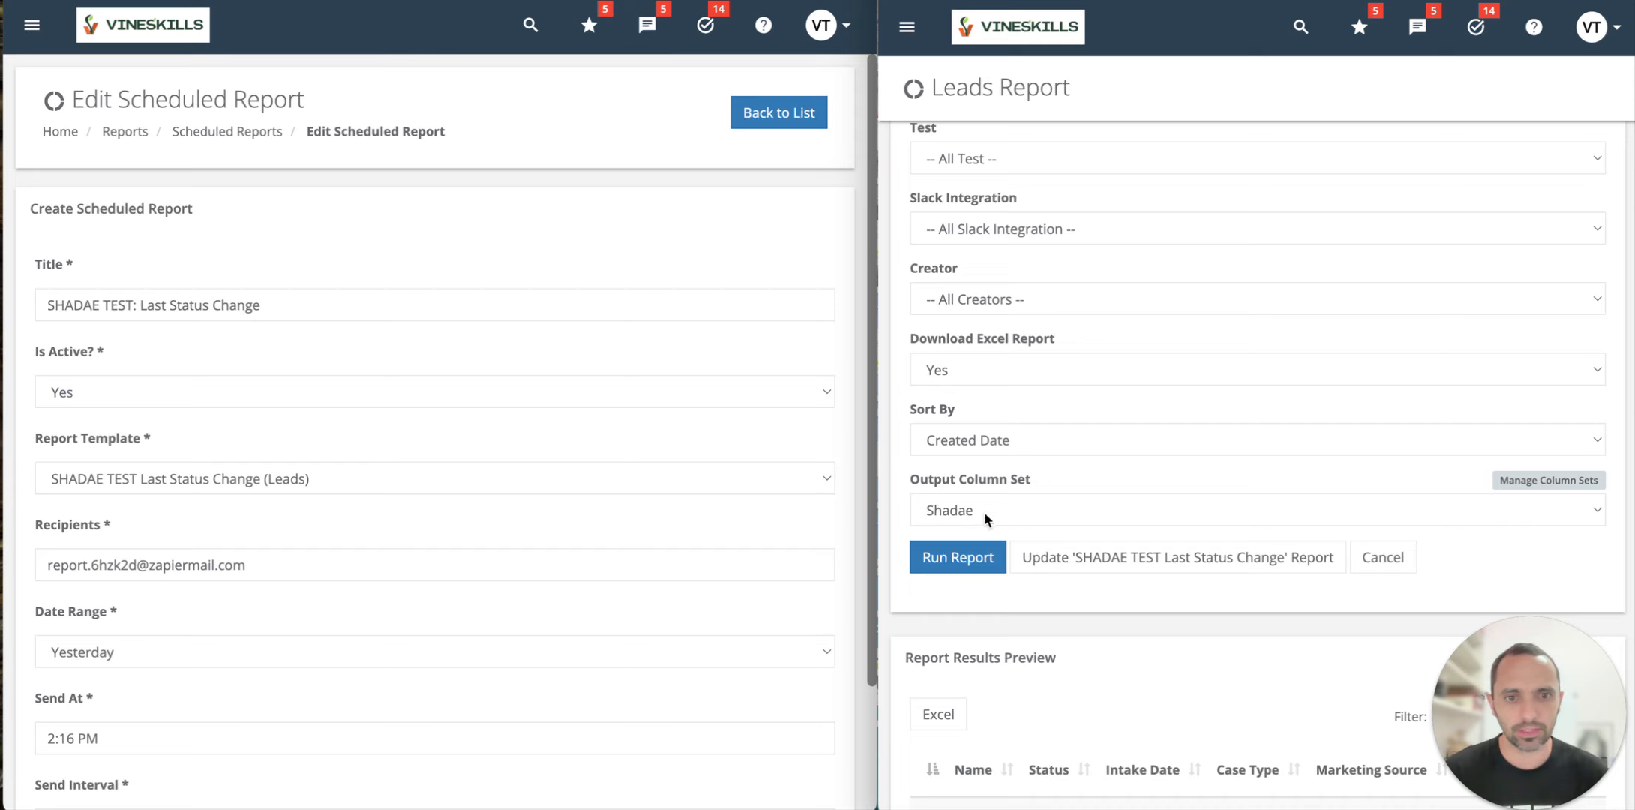
# Step: Open the column sets and load the set containing Chase Date, Full Name and Lead Id to inspect its columns
pyautogui.click(1542, 480)
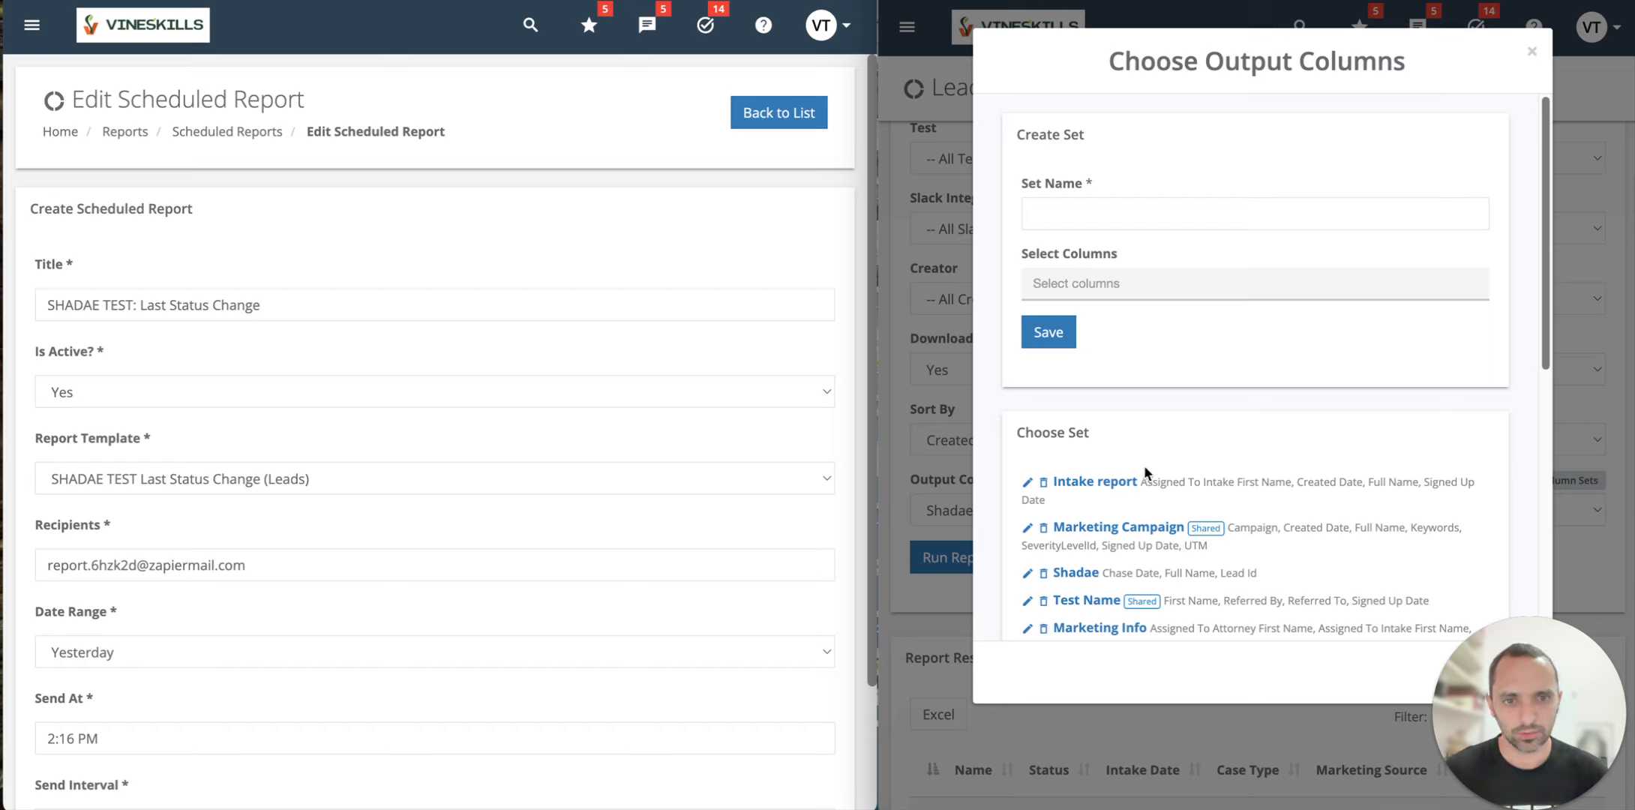
pyautogui.scroll(-1, 1126, 553)
pyautogui.moveTo(1103, 547); pyautogui.dragTo(1259, 547)
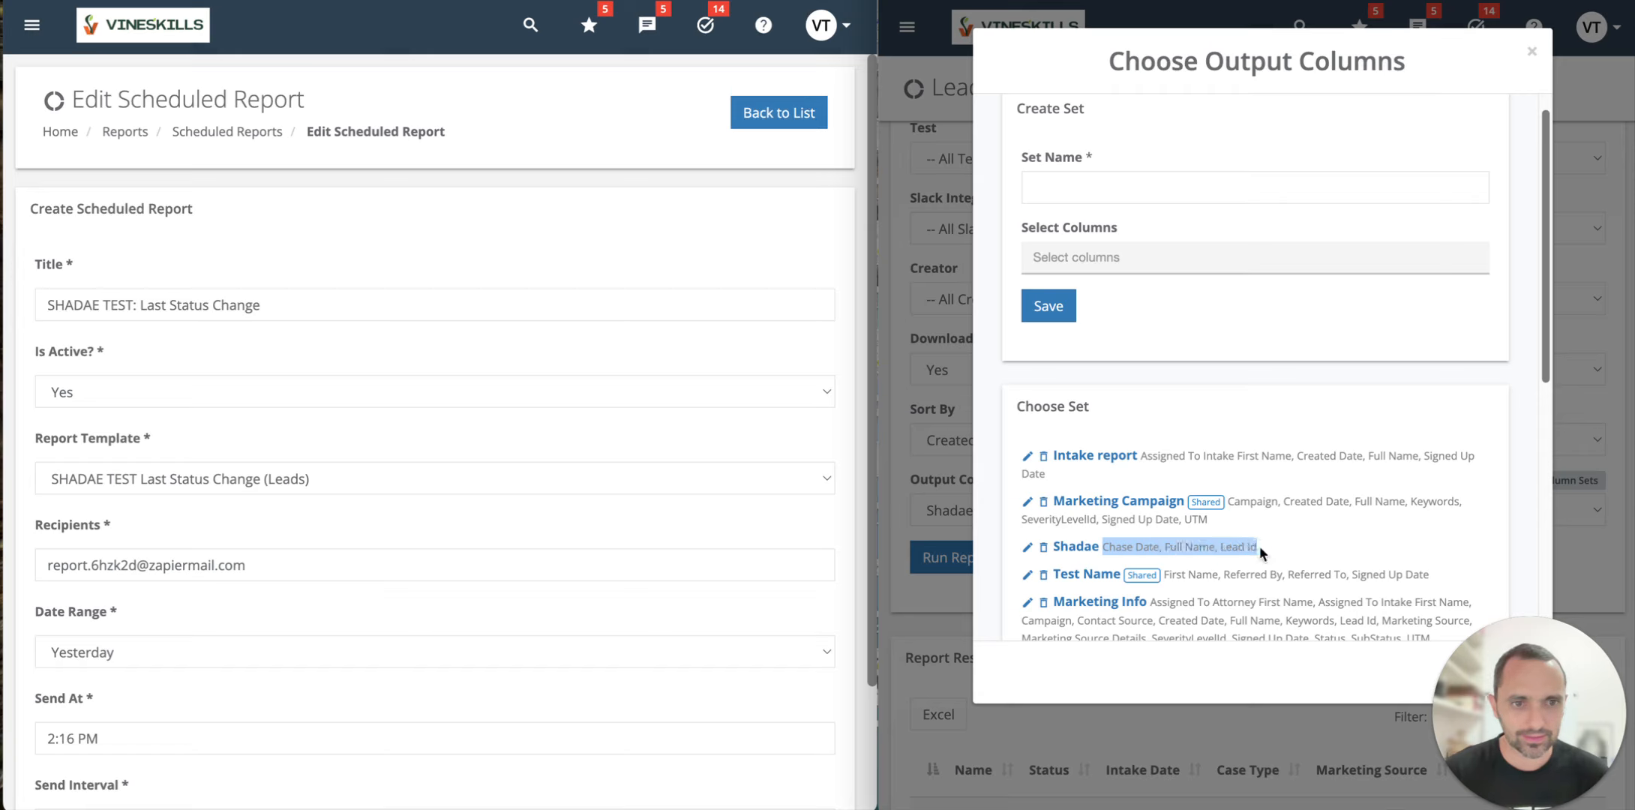
pyautogui.click(1028, 546)
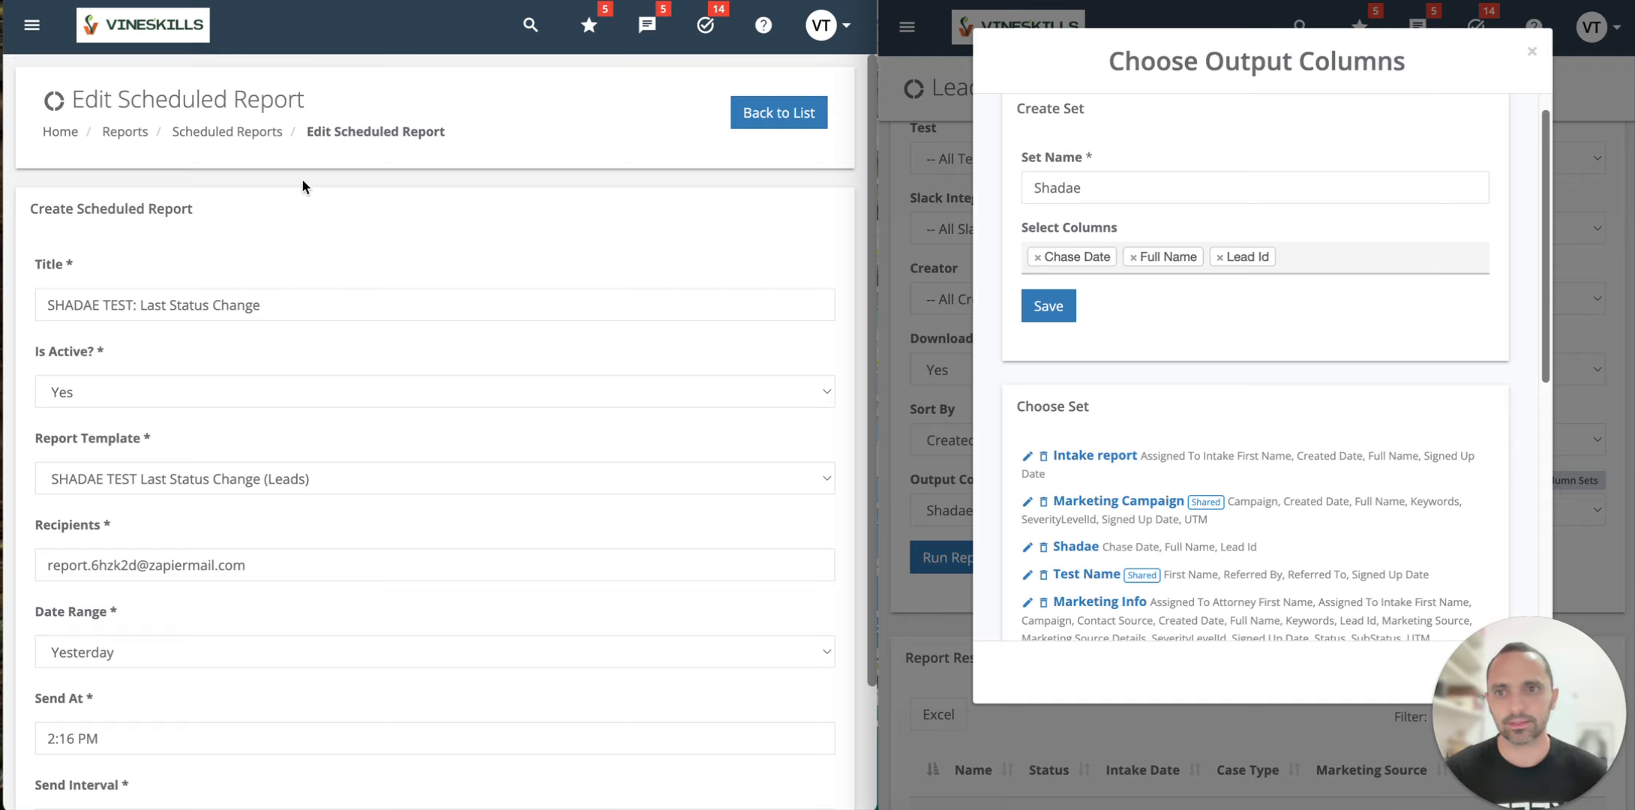
# Step: Open the New Leads Report from the reports list, keeping it side by side with the legacy report
pyautogui.click(126, 132)
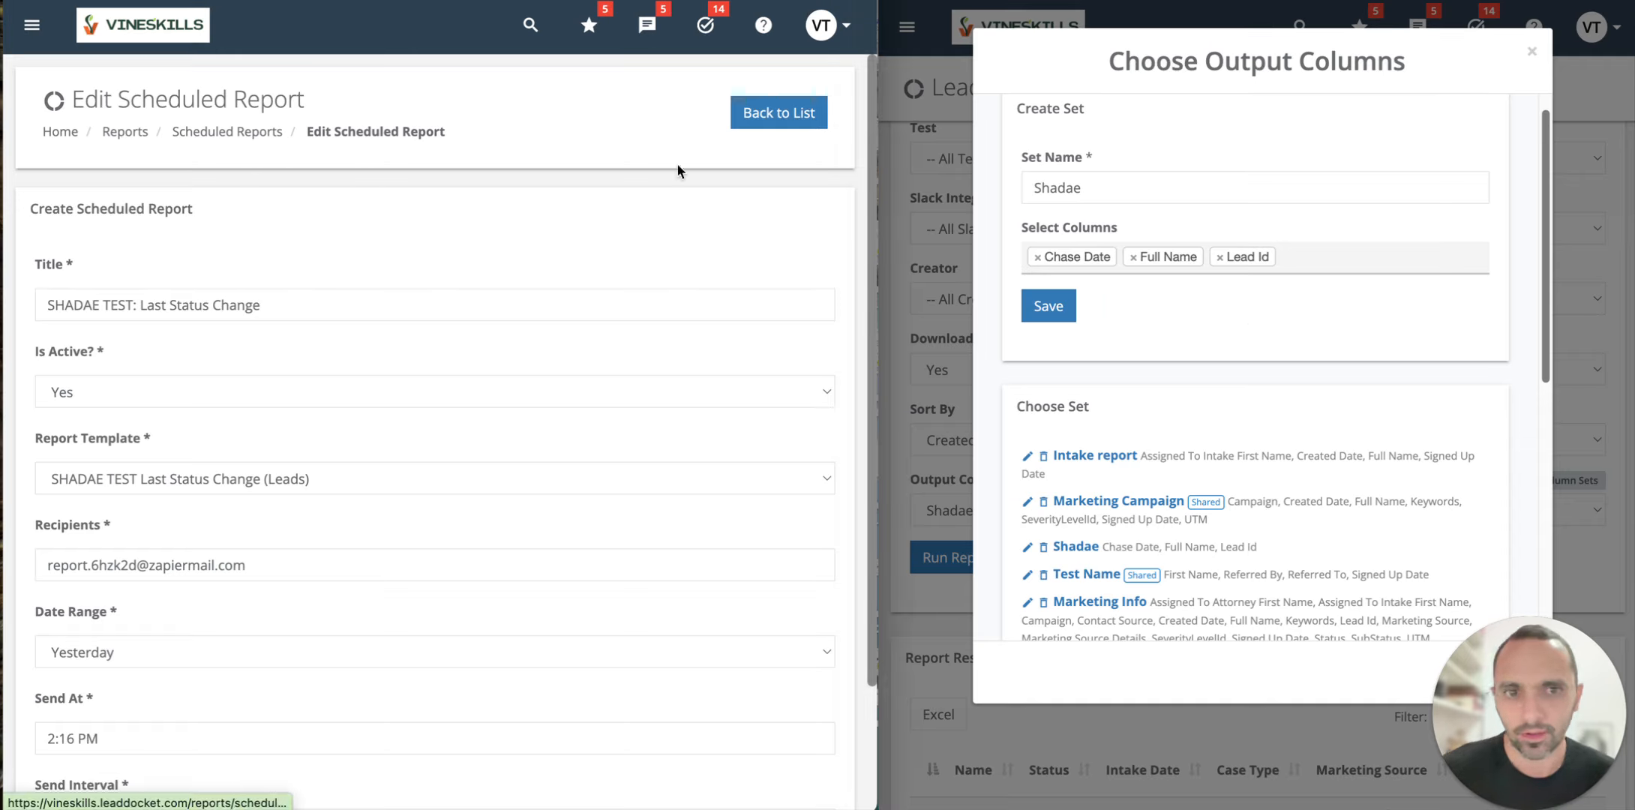
pyautogui.click(145, 133)
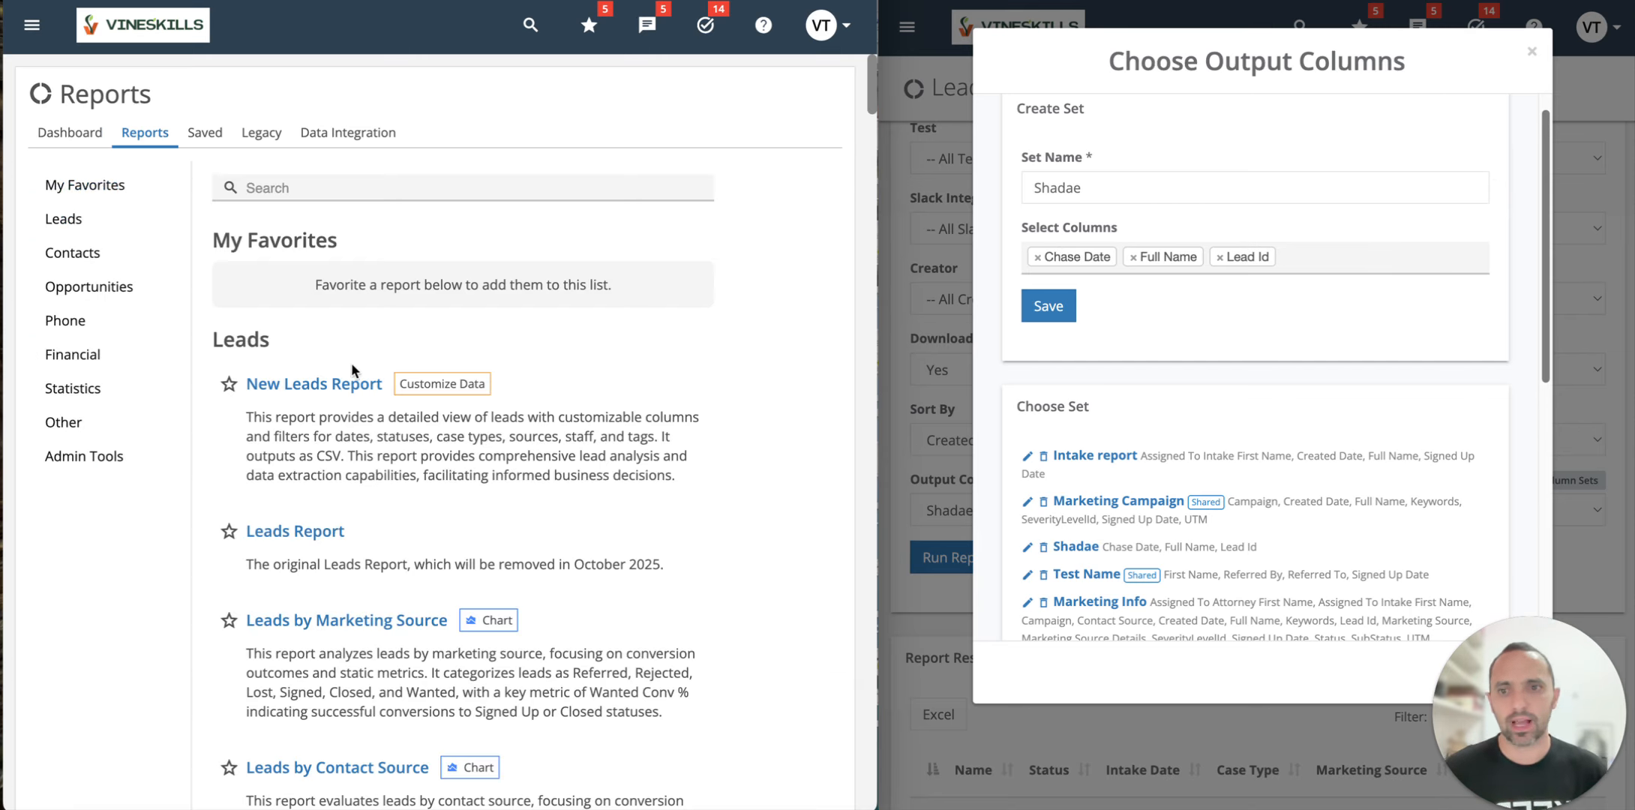
pyautogui.click(304, 387)
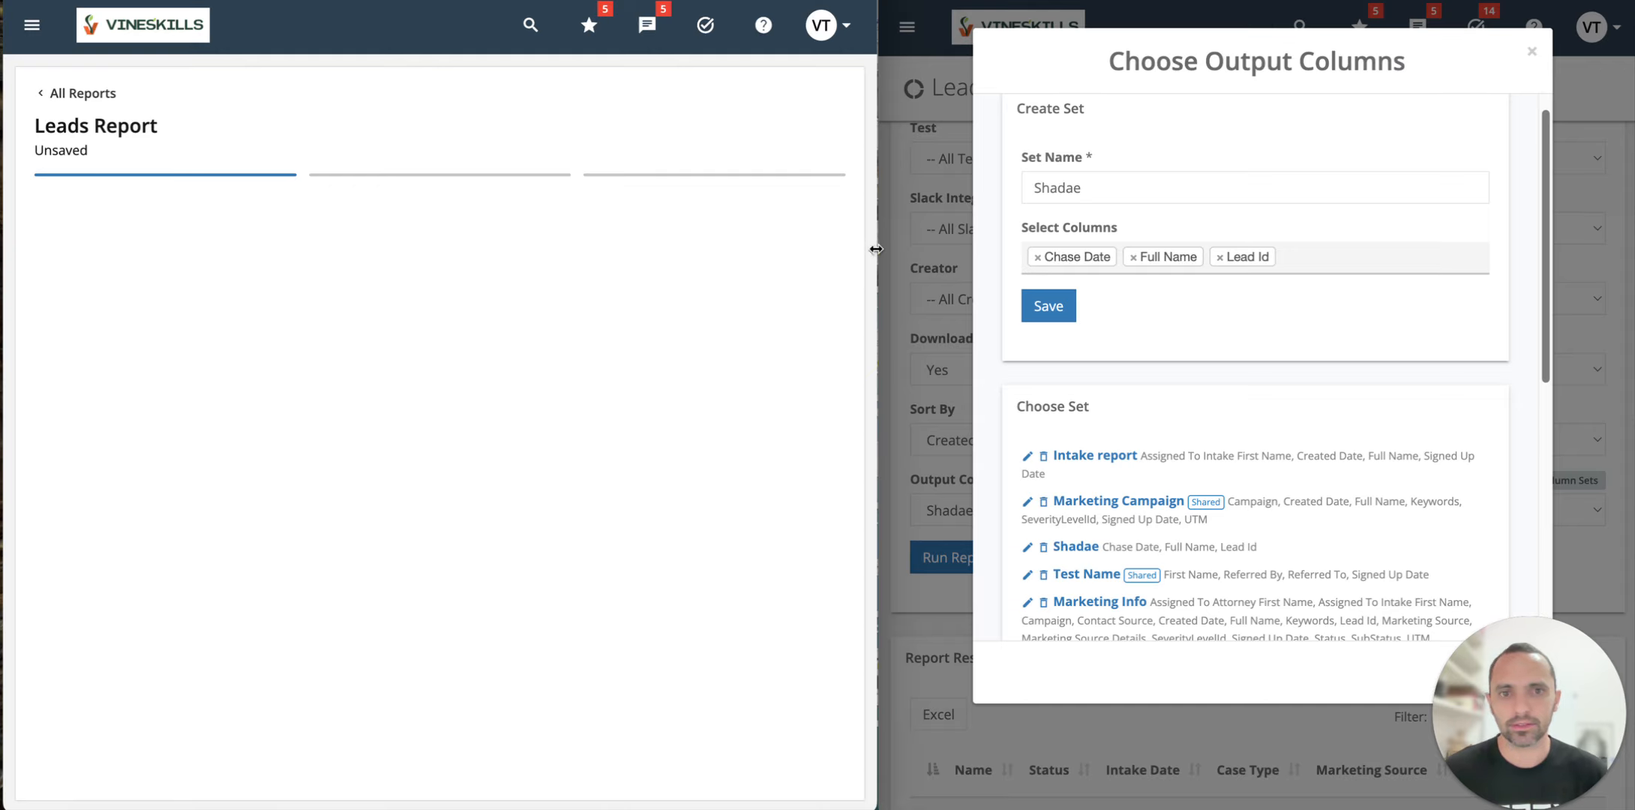
pyautogui.moveTo(876, 242); pyautogui.dragTo(1323, 243)
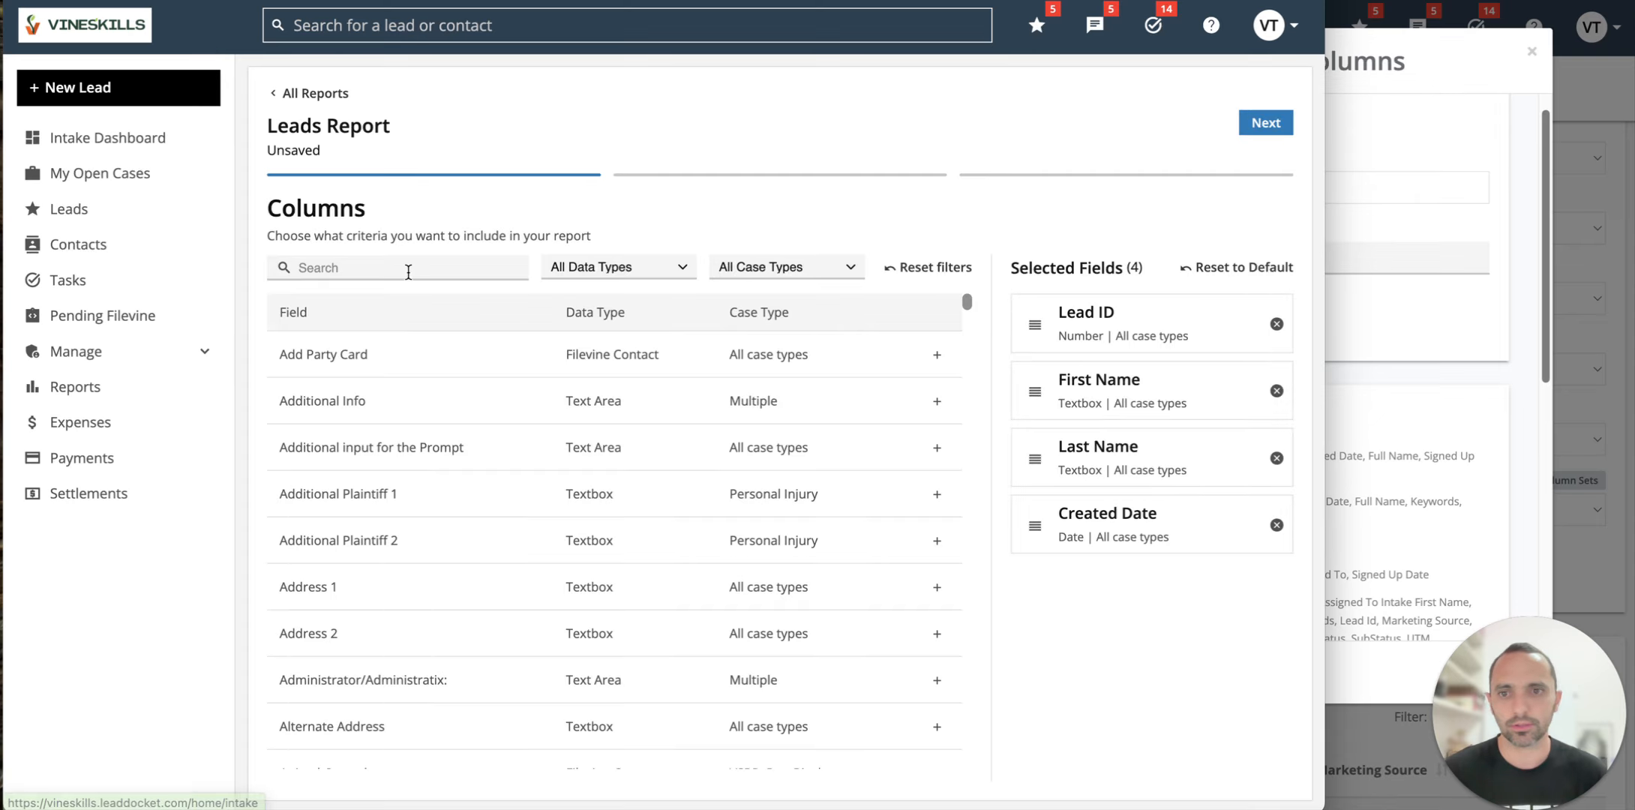
pyautogui.moveTo(1325, 230); pyautogui.dragTo(886, 252)
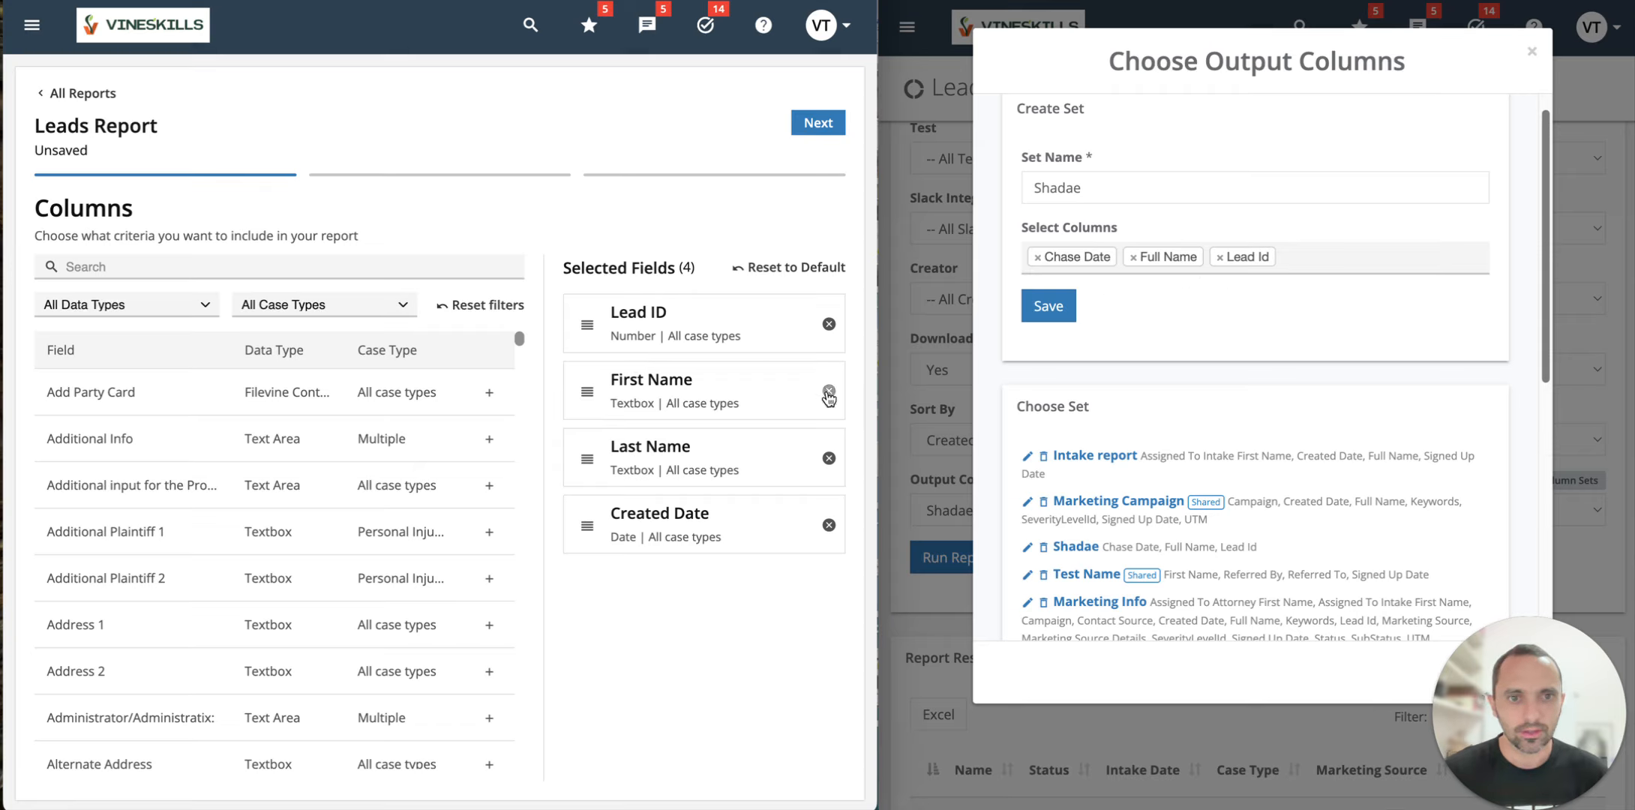
# Step: Remove First Name, Last Name and Created Date from the new report's selected fields, keeping only Lead ID
pyautogui.click(828, 391)
pyautogui.click(828, 392)
pyautogui.click(828, 391)
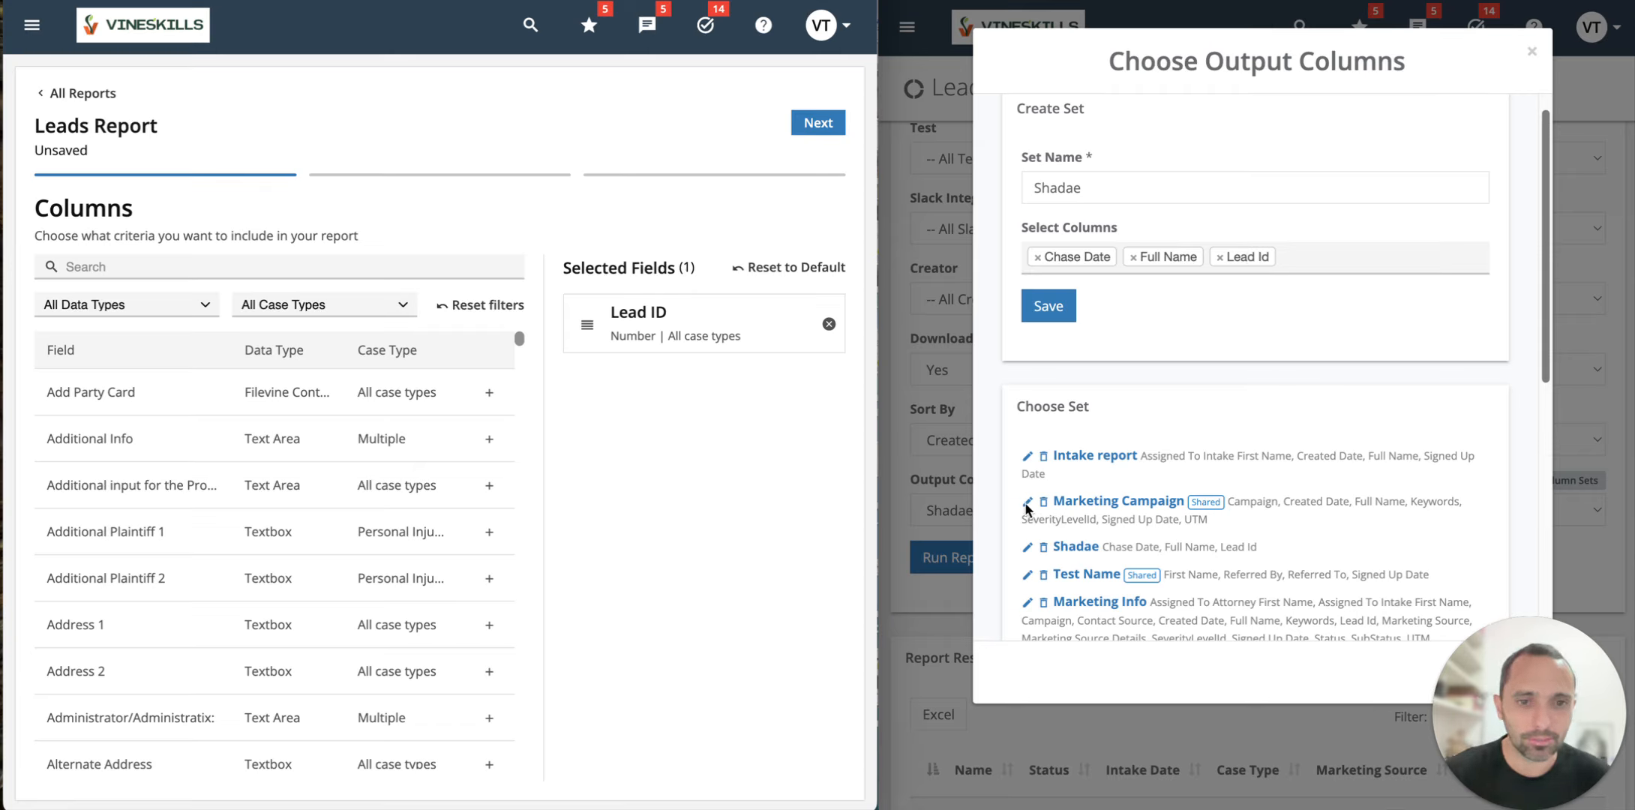
# Step: Review the columns in the other legacy column sets, including Marketing Info, and close the column set manager
pyautogui.scroll(-2, 1271, 549)
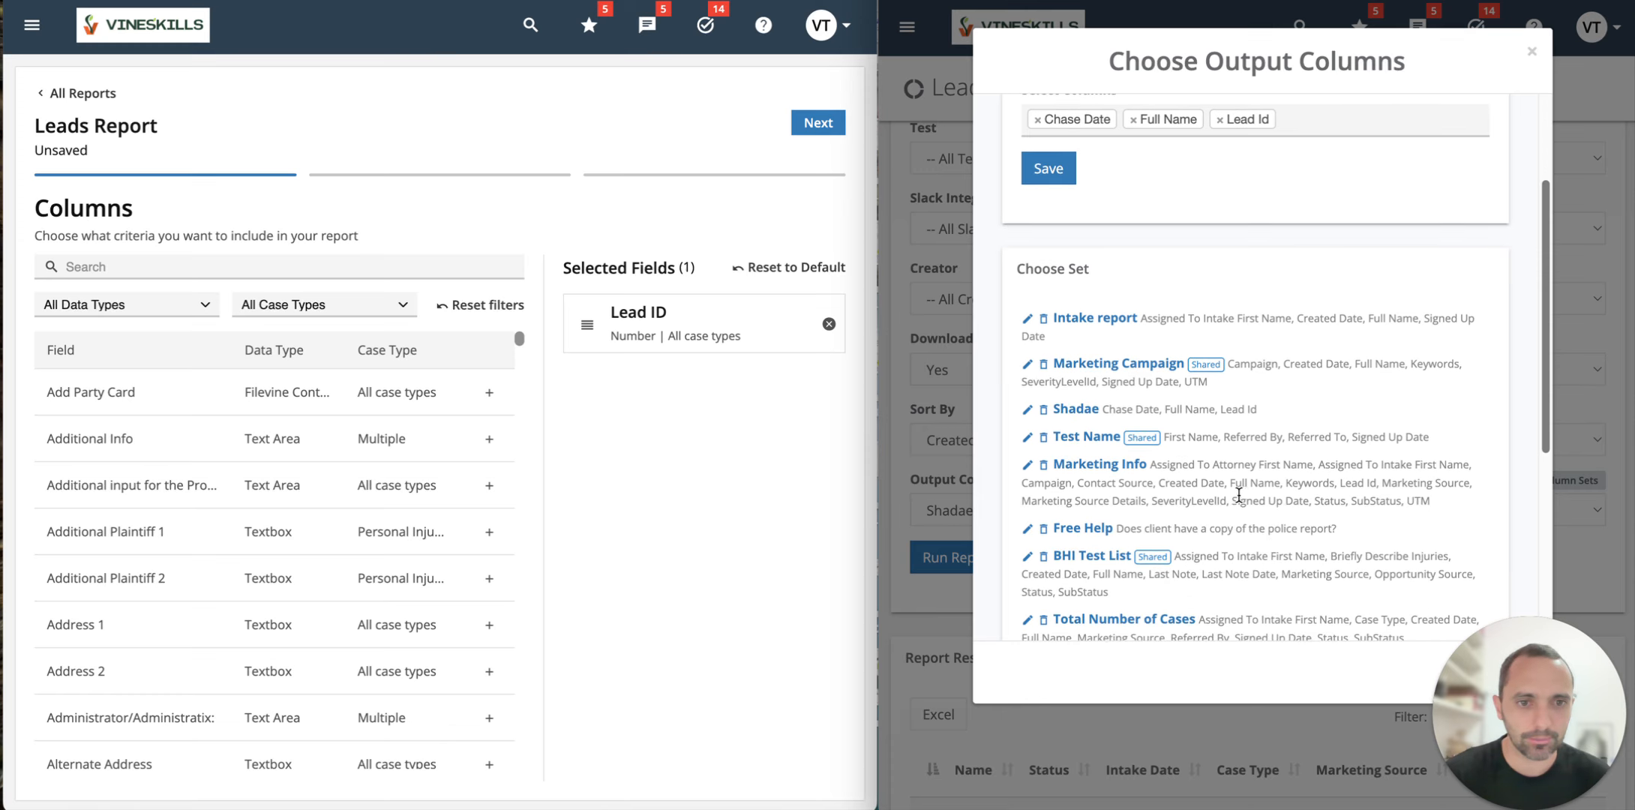
pyautogui.moveTo(1156, 464); pyautogui.dragTo(1429, 503)
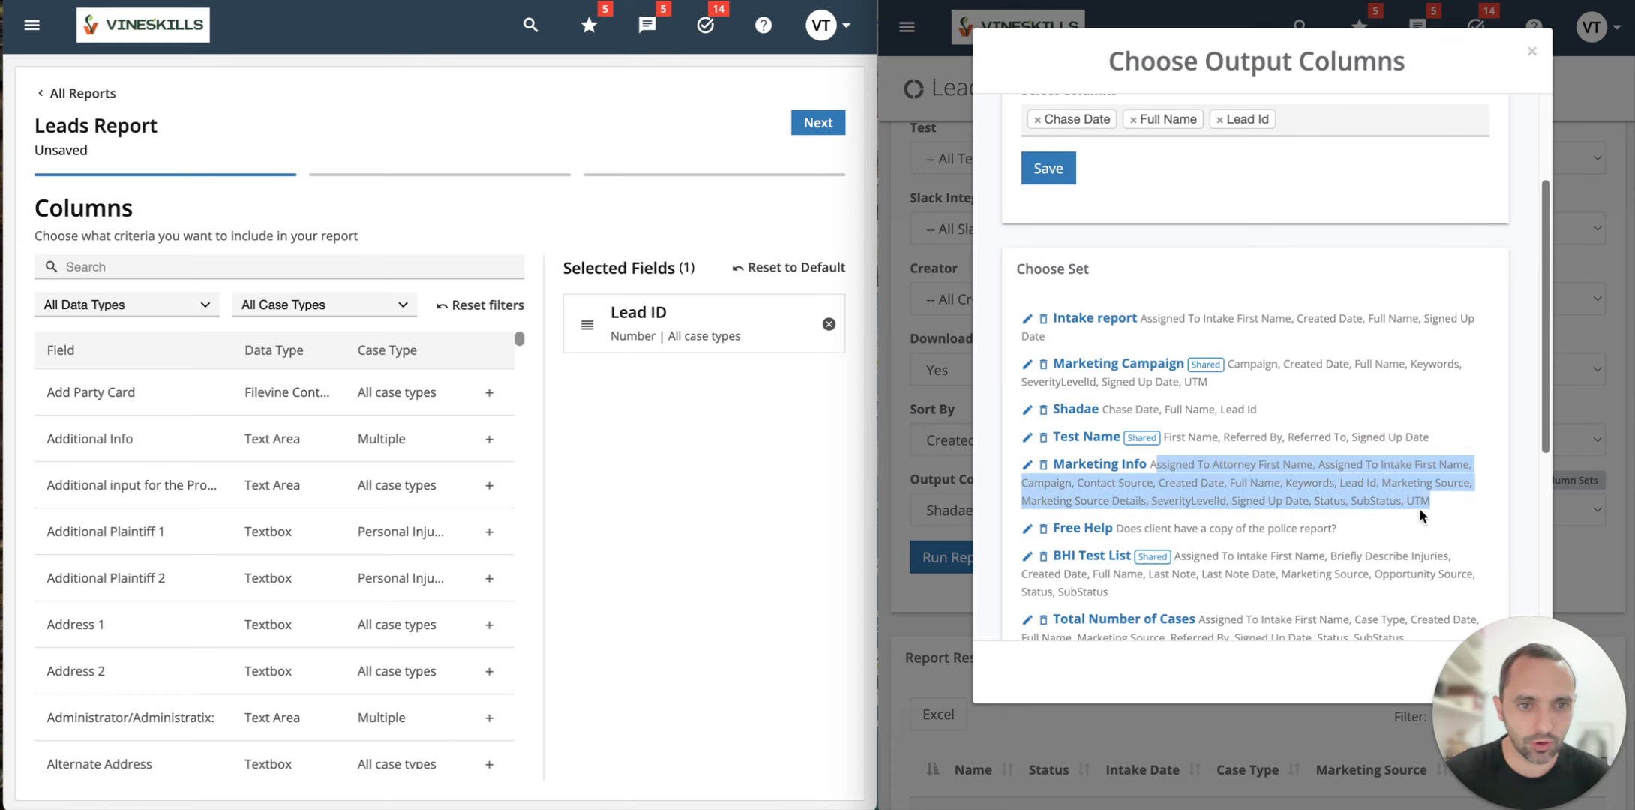
pyautogui.scroll(-3, 1405, 518)
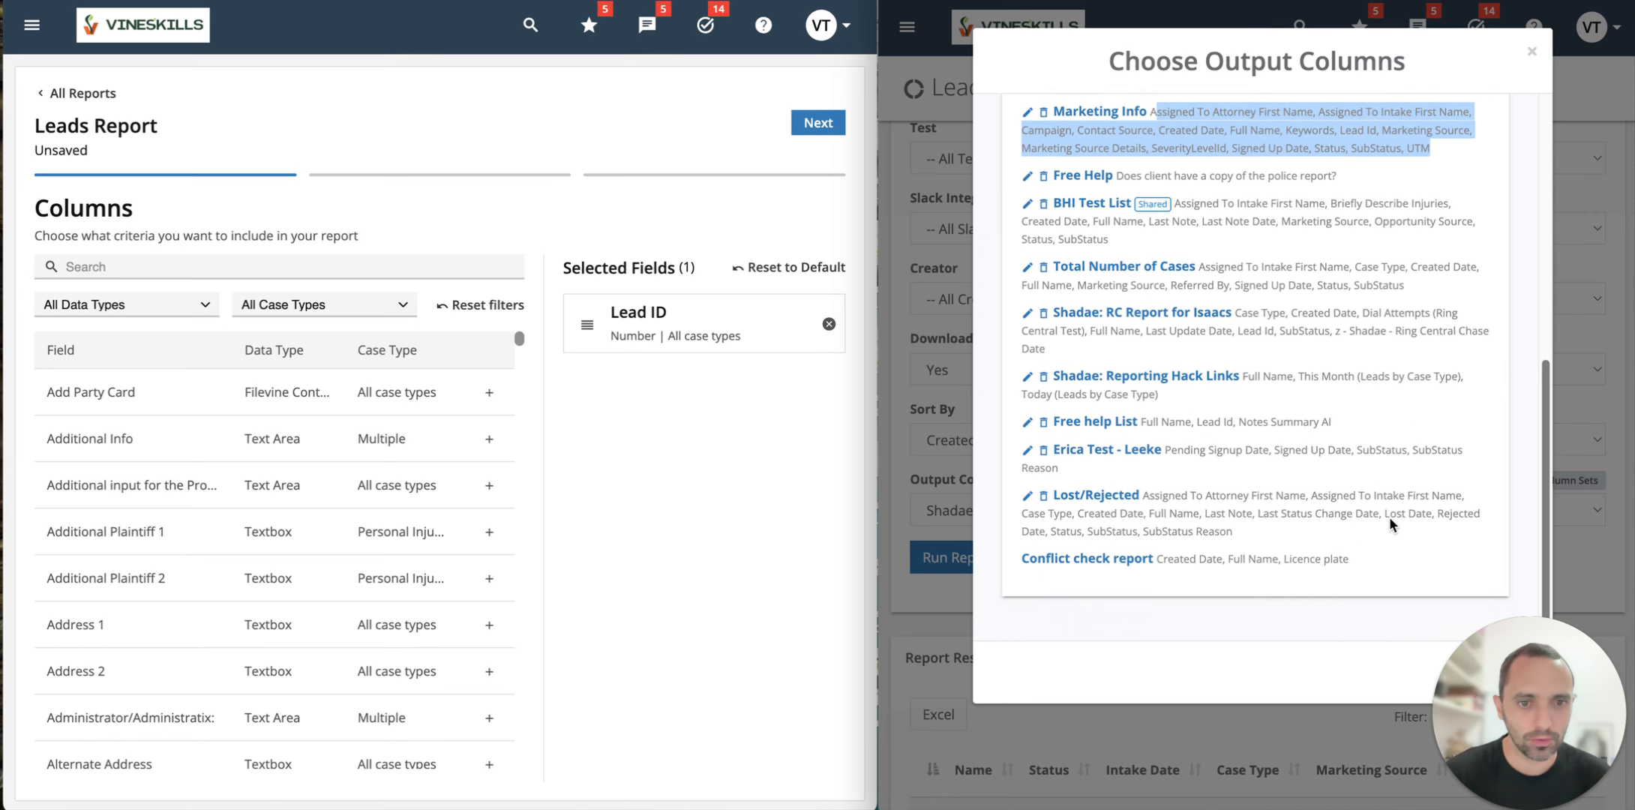
pyautogui.scroll(3, 1328, 498)
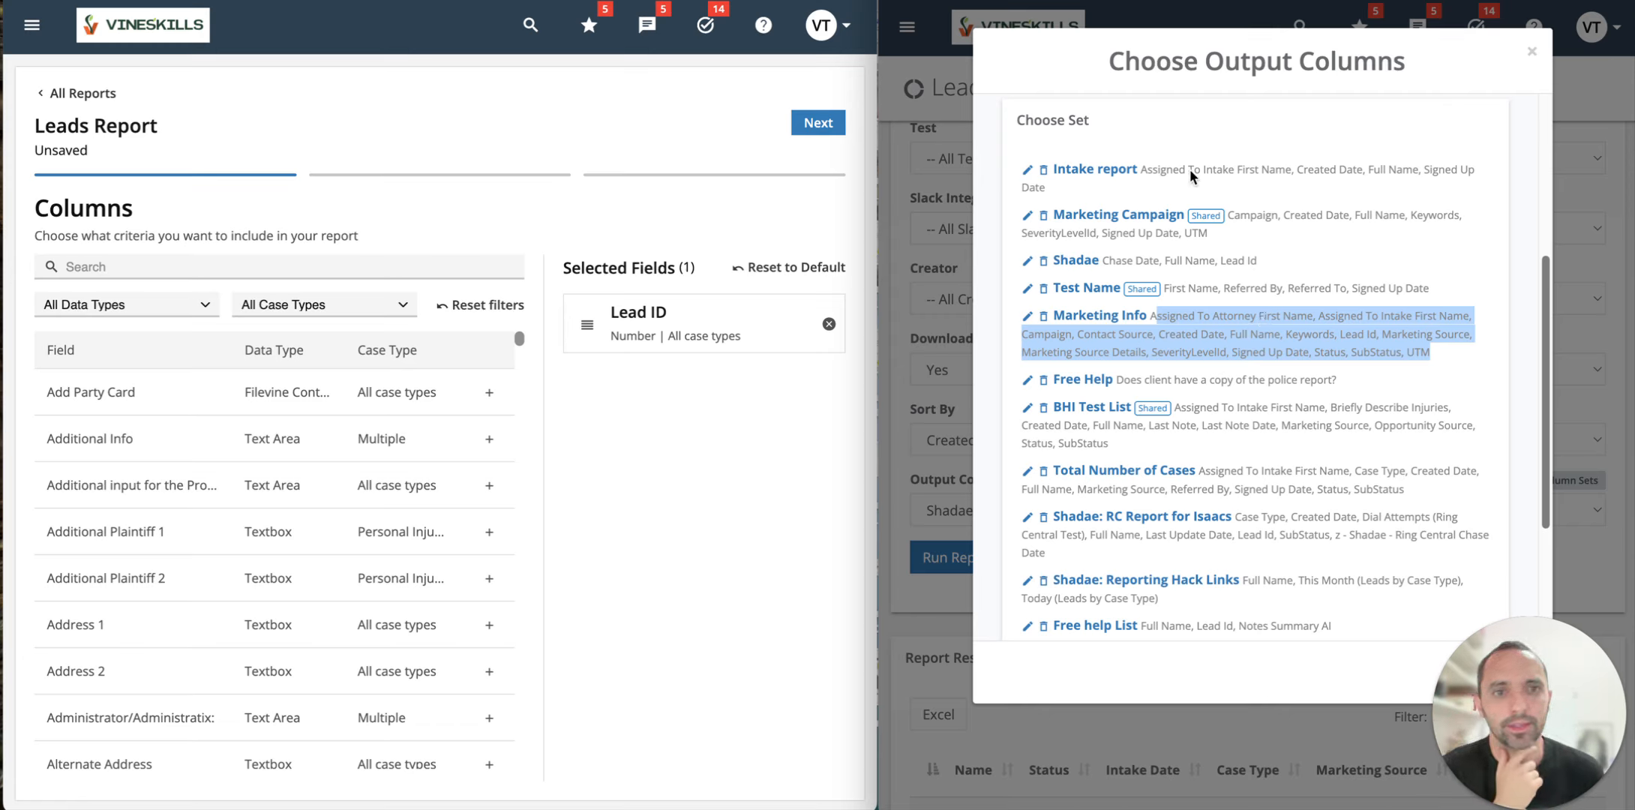
pyautogui.click(1533, 54)
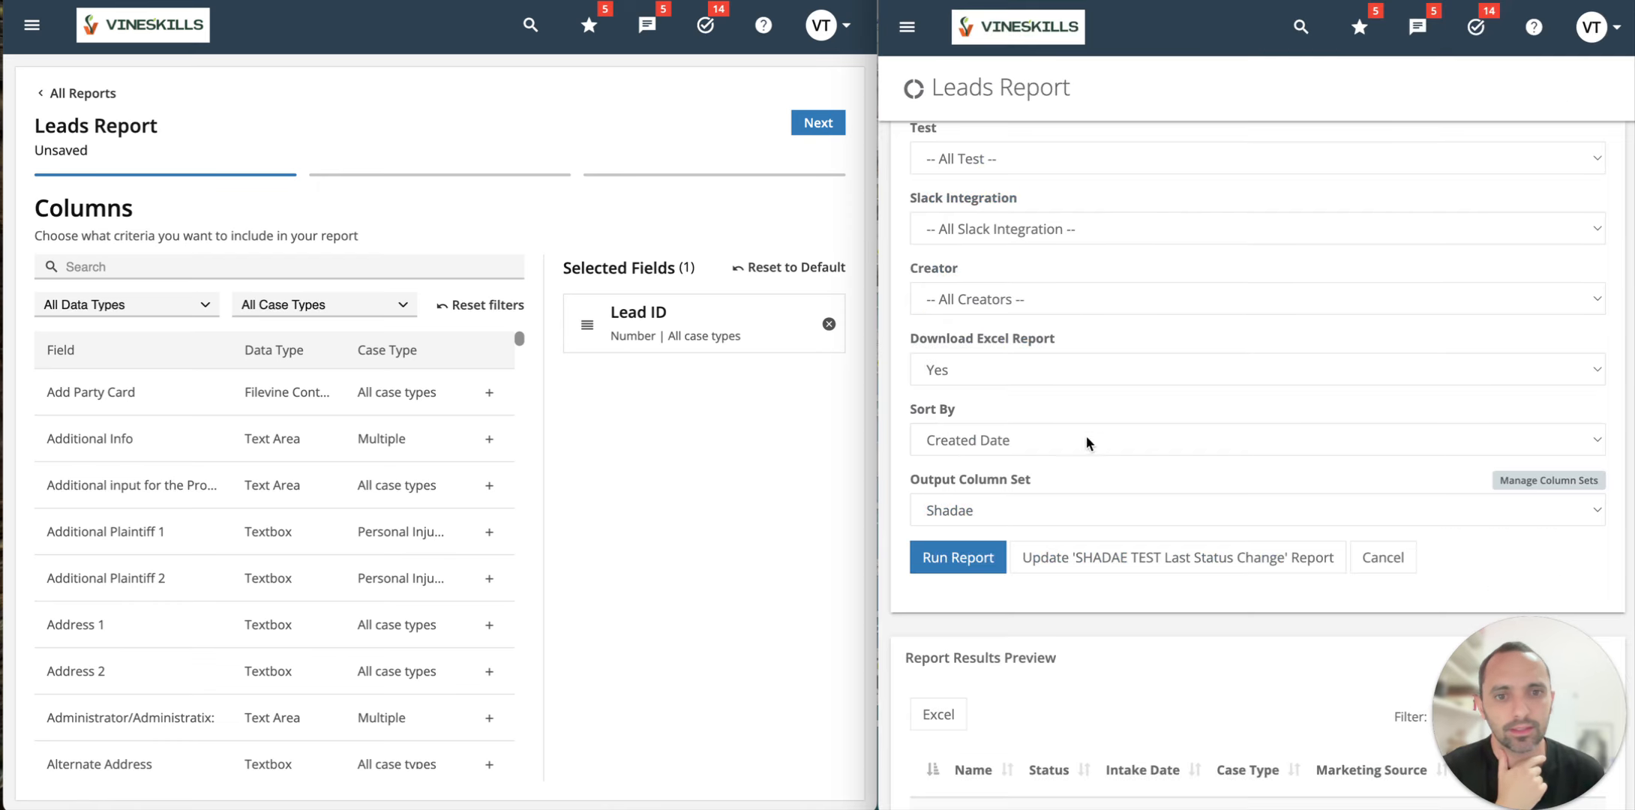
# Step: Switch the legacy report's output column set to Standard Columns and back to the set with Chase Date, Full Name and Lead Id
pyautogui.click(987, 508)
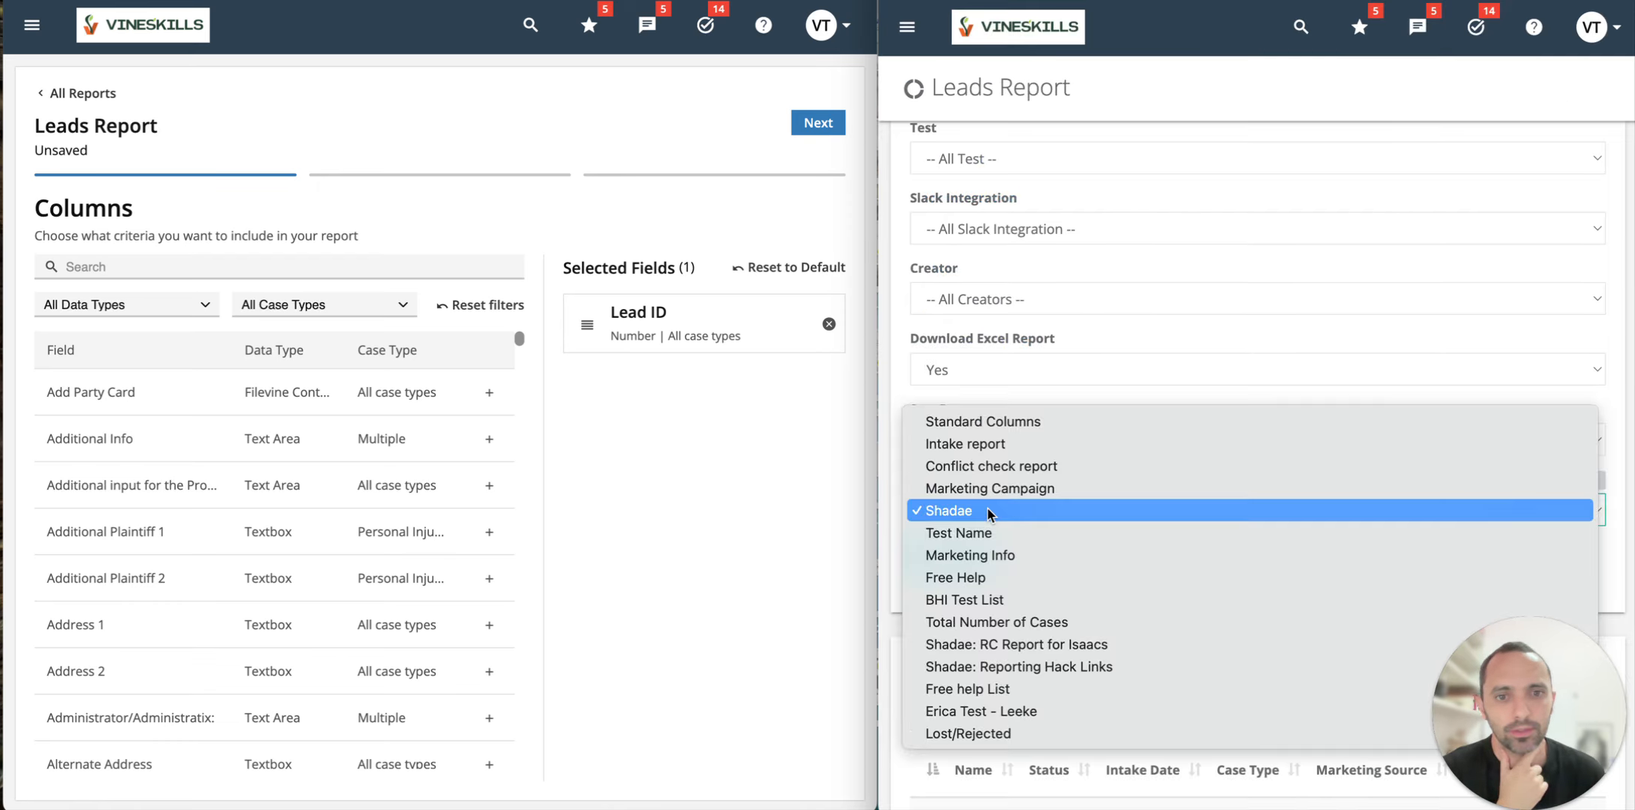
pyautogui.click(1008, 422)
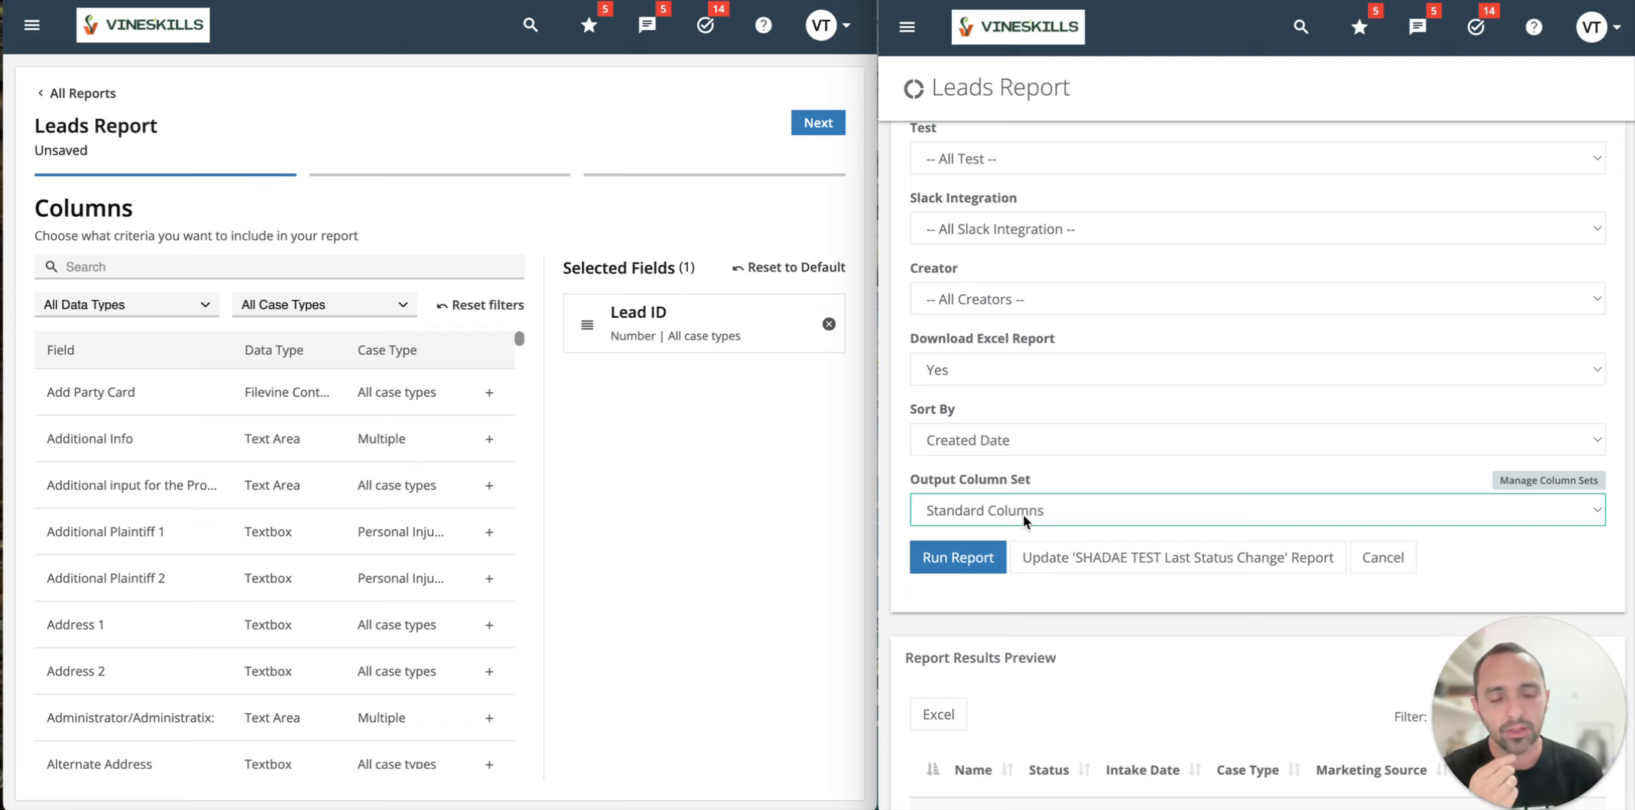
pyautogui.click(721, 411)
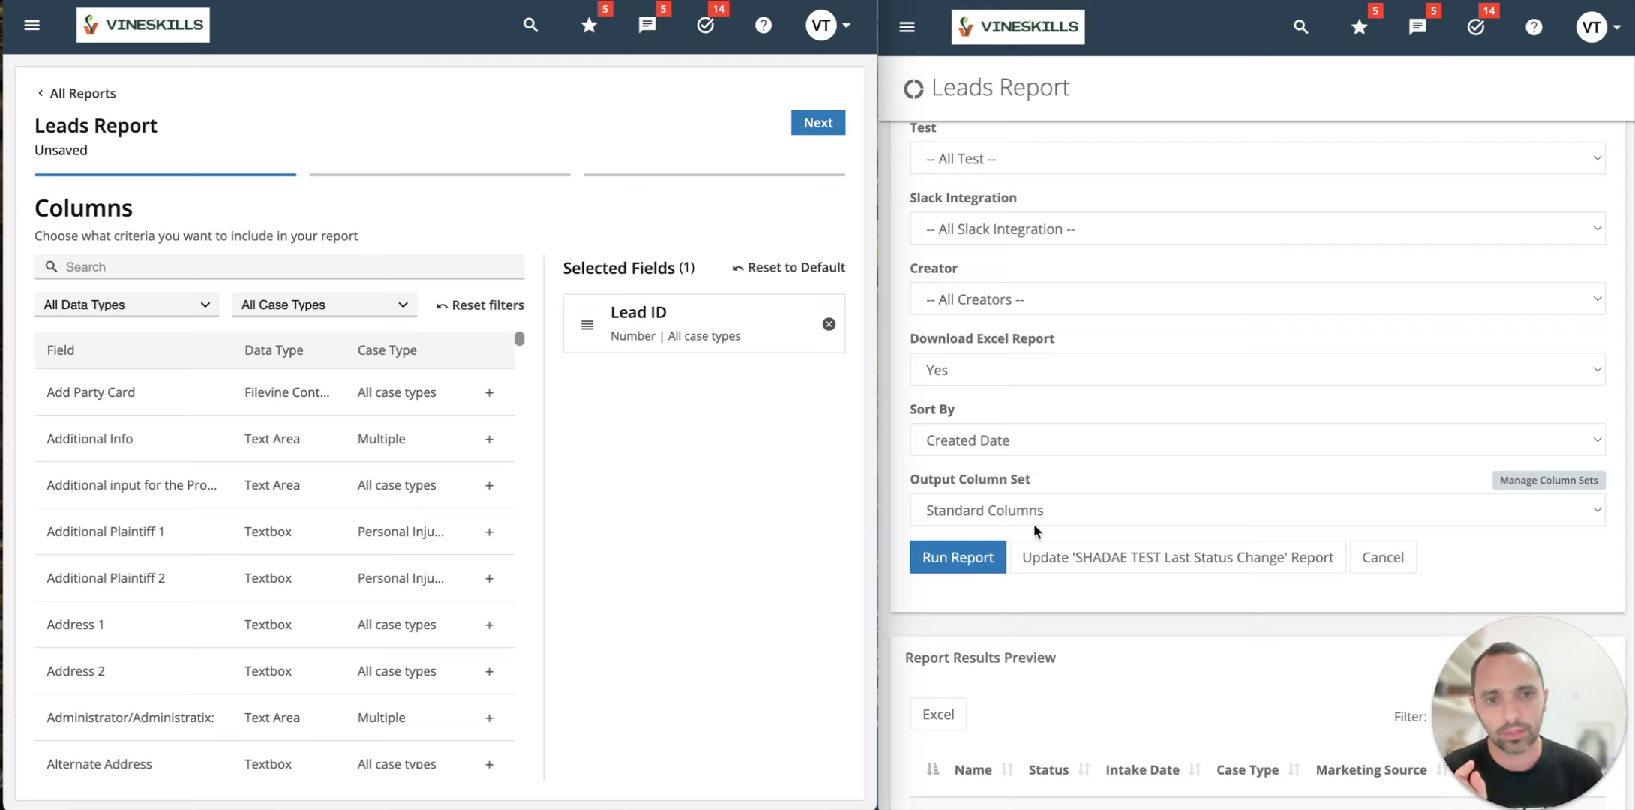
pyautogui.click(996, 504)
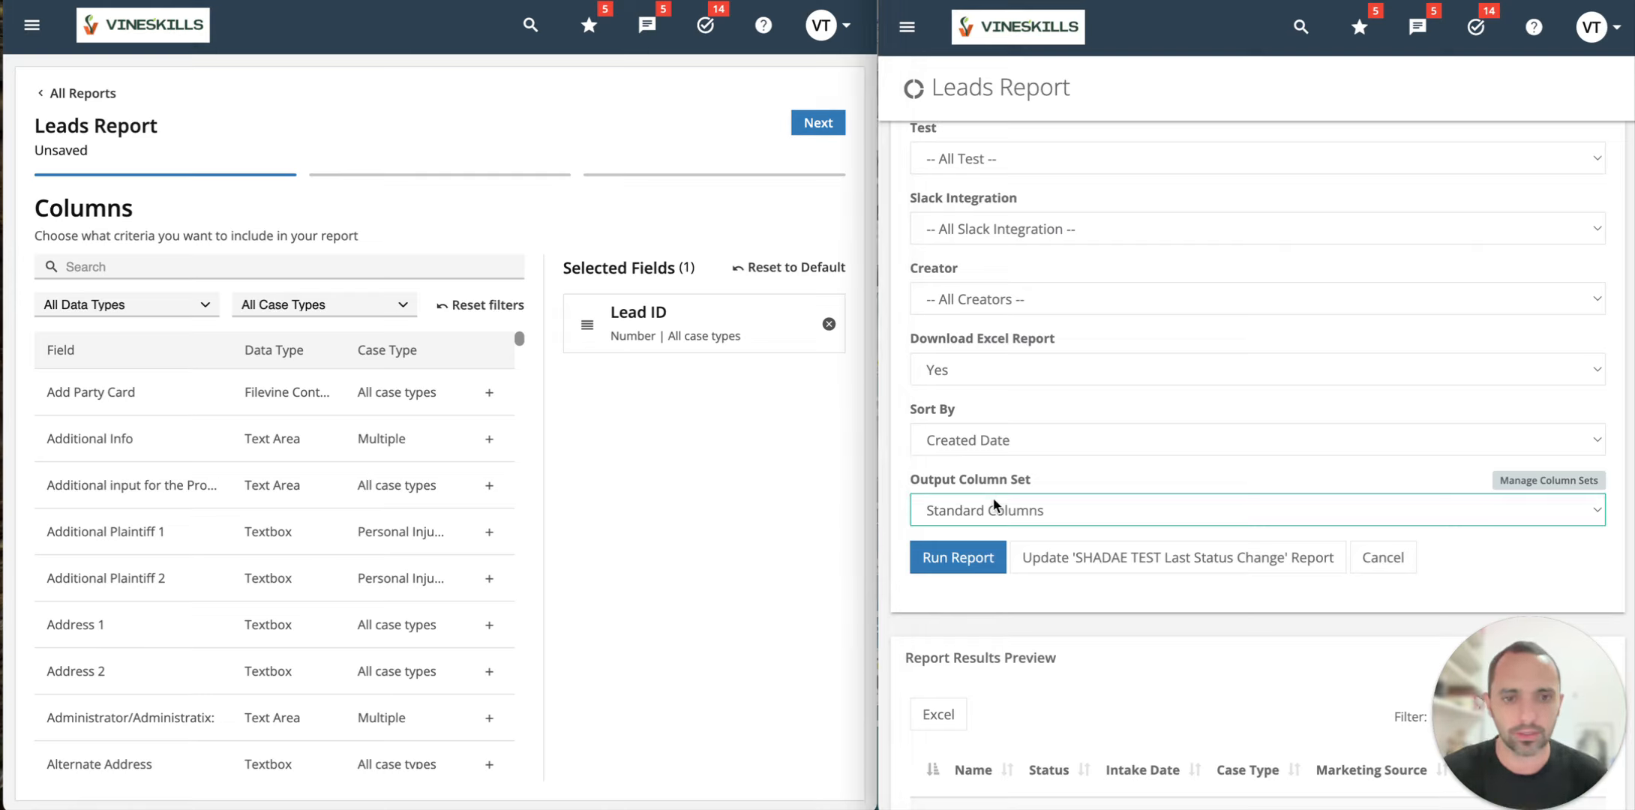
pyautogui.click(994, 507)
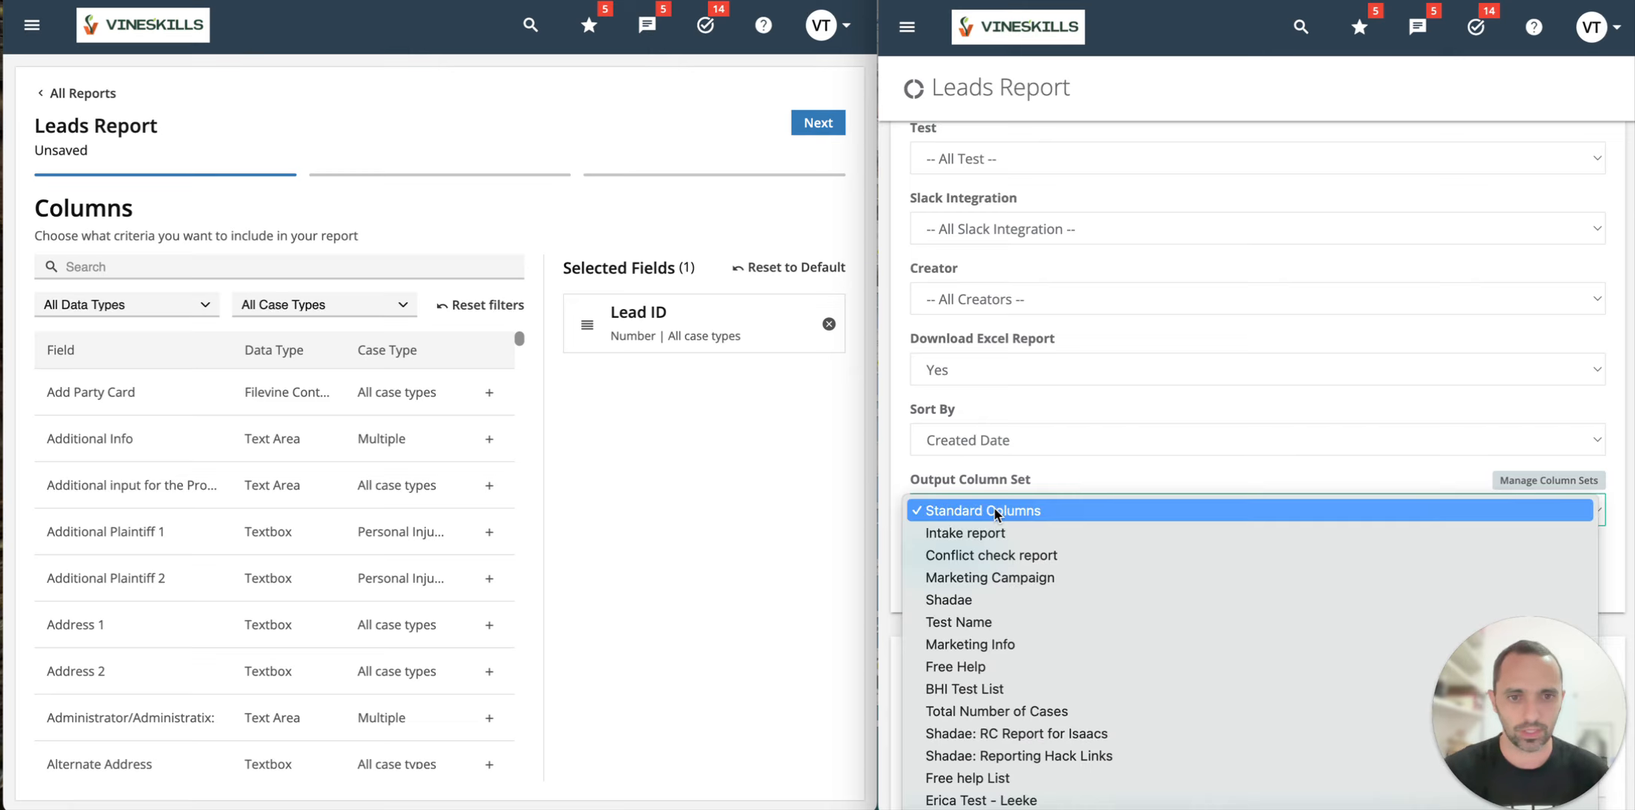
pyautogui.click(1005, 600)
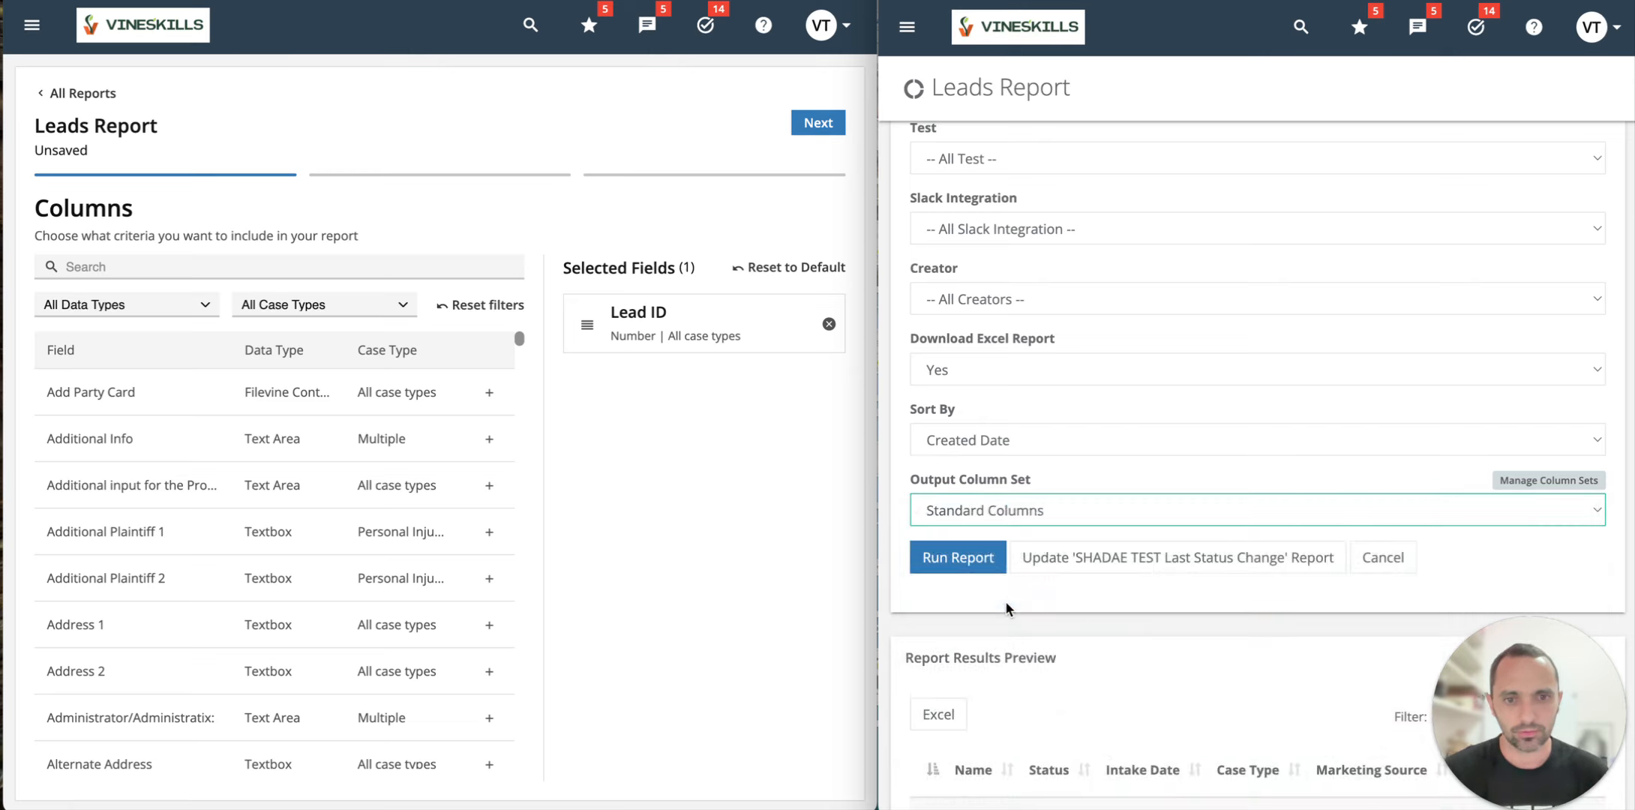
# Step: Add Chase Date and Full Name to the new report's columns, with the legacy column sets open for reference
pyautogui.click(1533, 481)
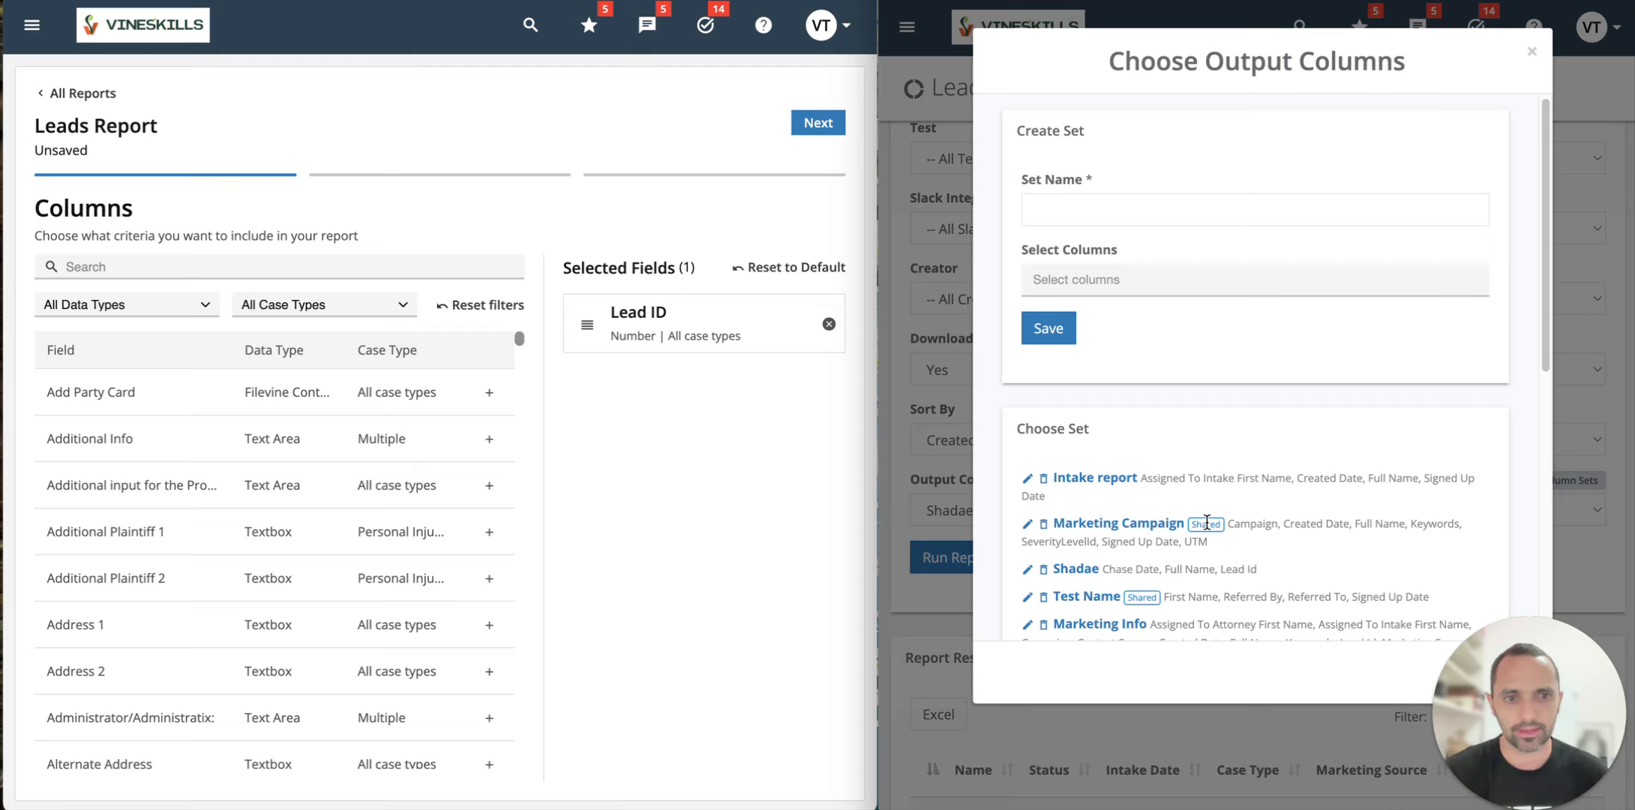
pyautogui.click(159, 266)
pyautogui.write('chase date')
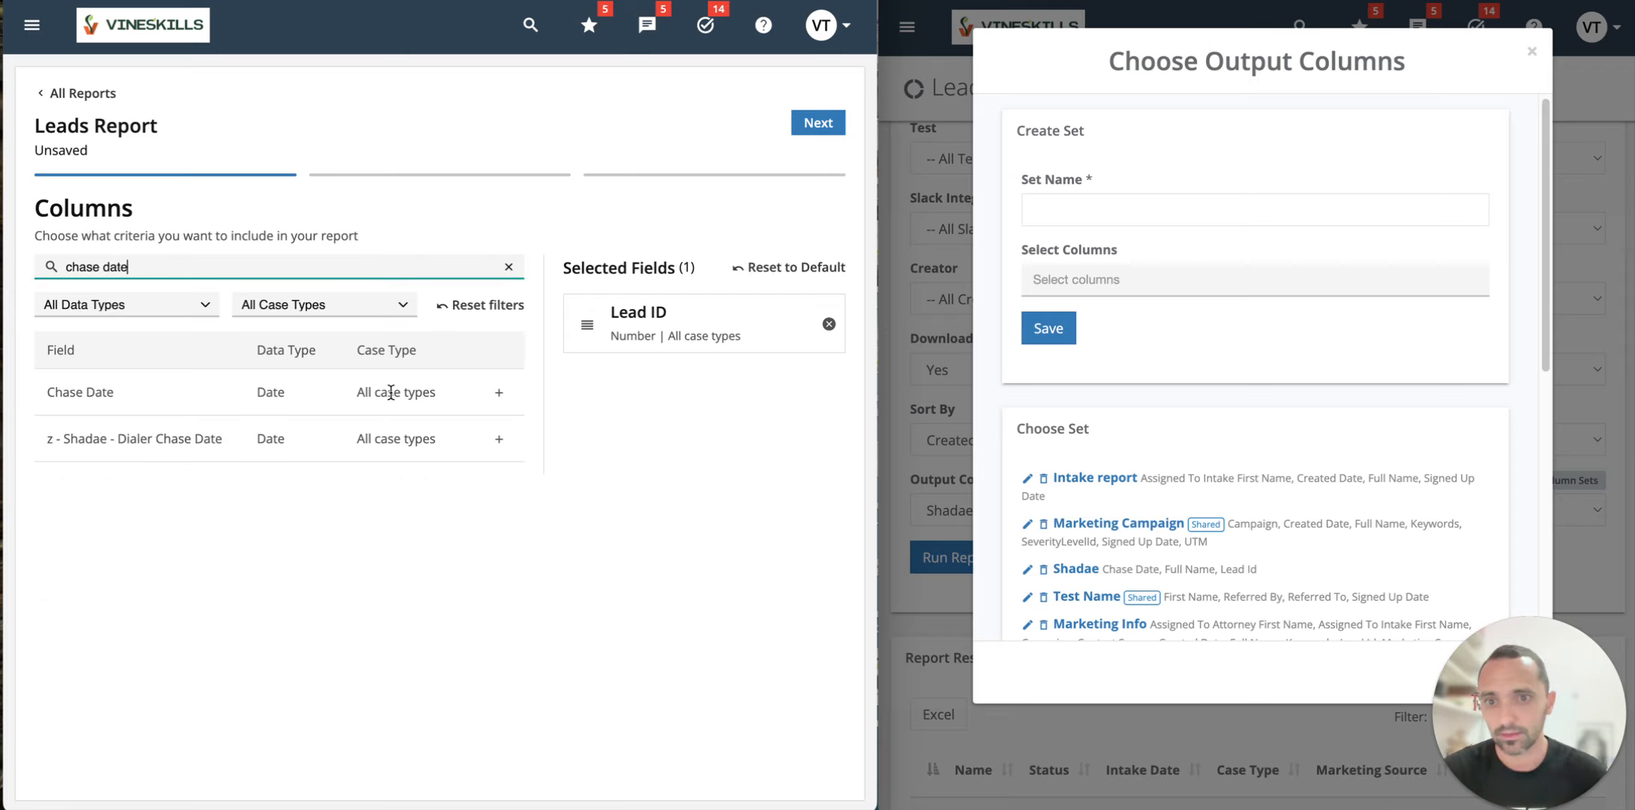
pyautogui.click(498, 391)
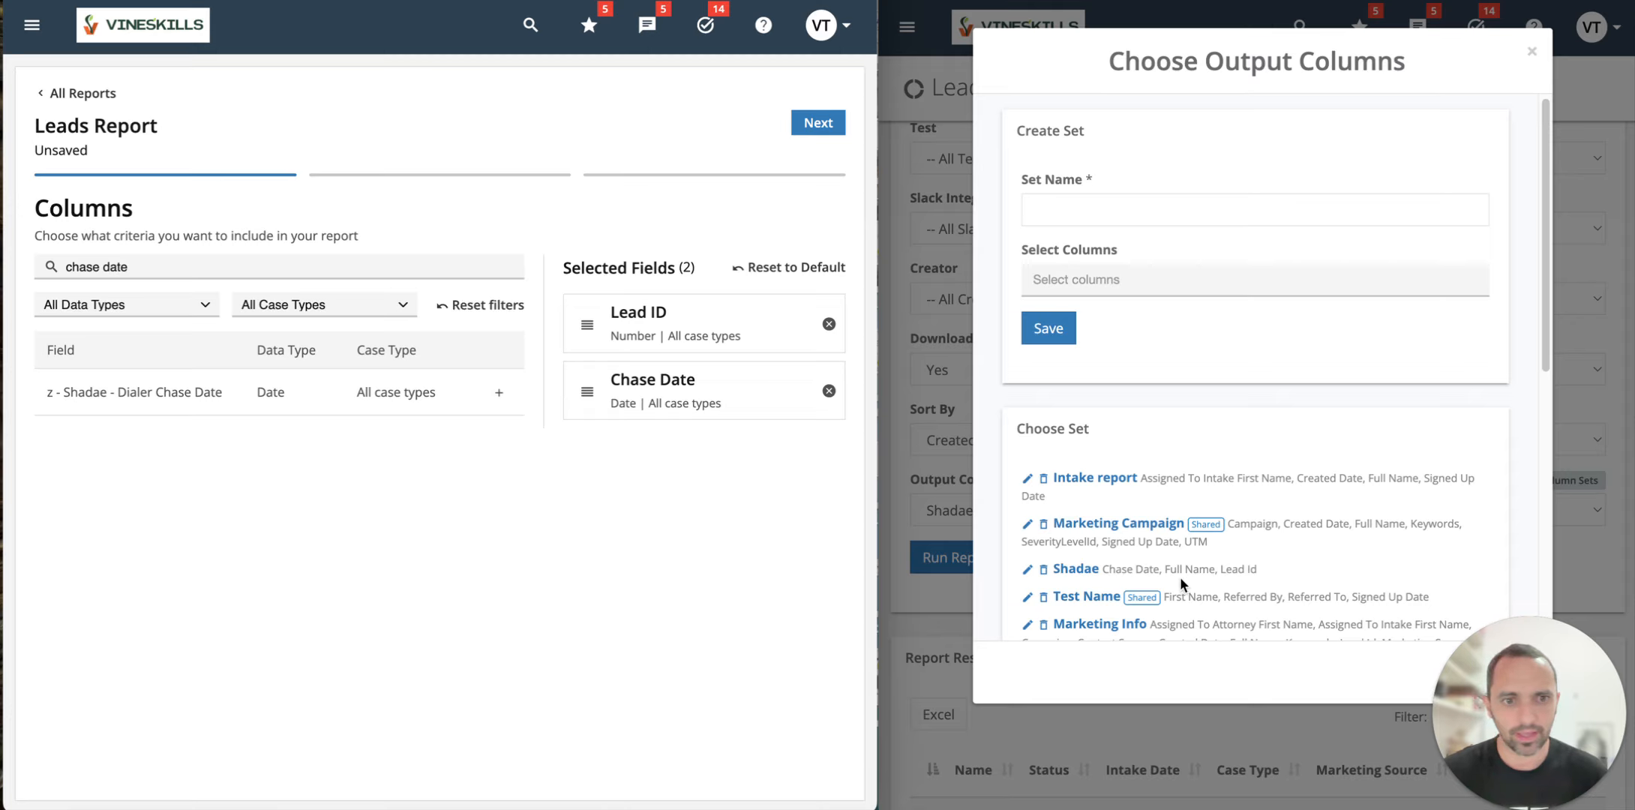
pyautogui.tripleClick(147, 262)
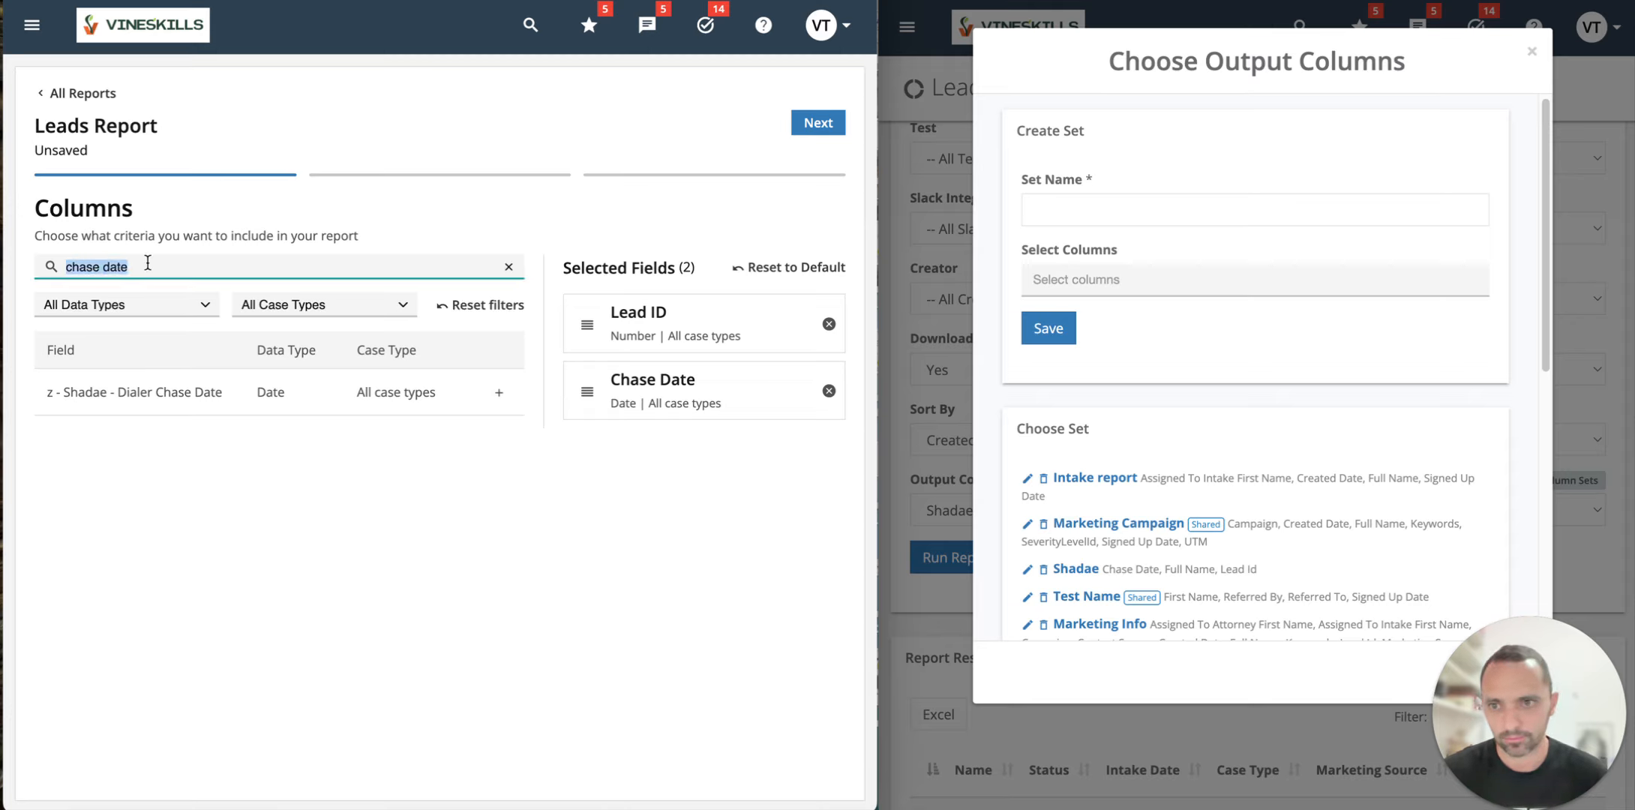
pyautogui.write('full name')
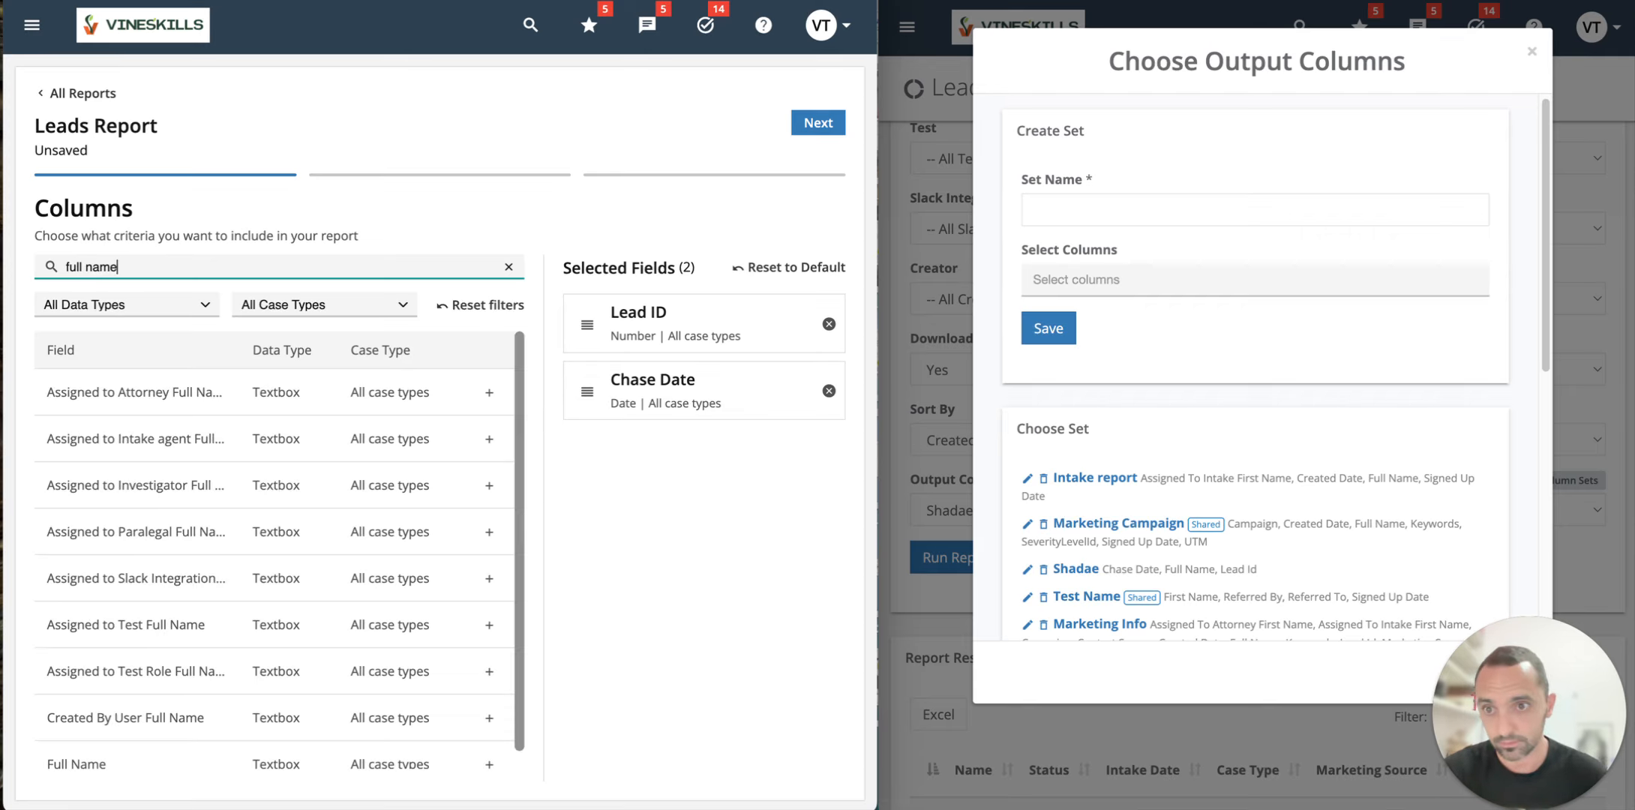
pyautogui.scroll(-1, 248, 585)
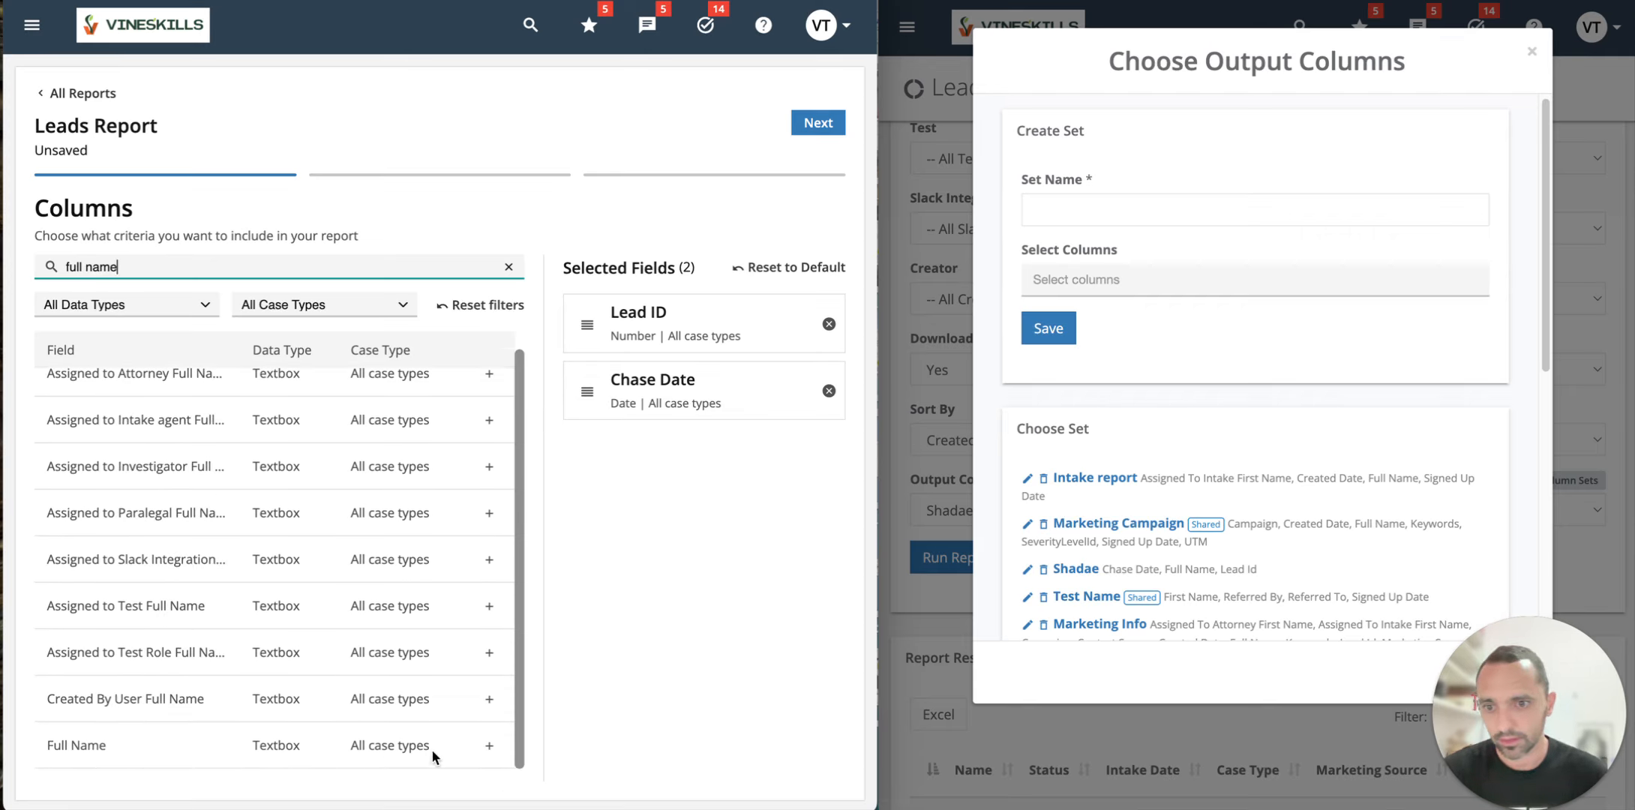
pyautogui.click(489, 747)
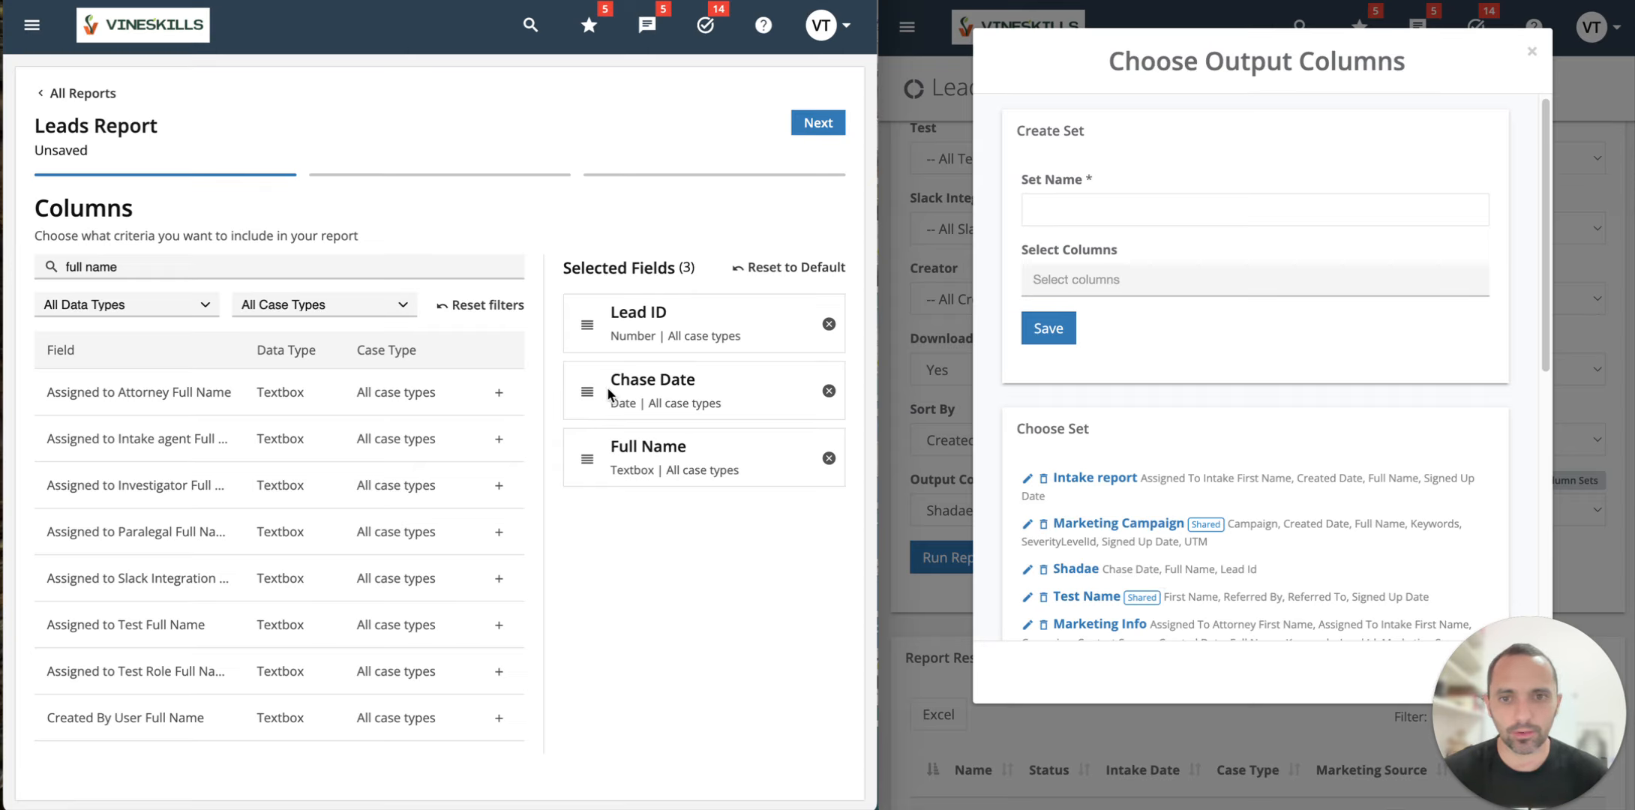
# Step: Reorder the selected fields to Chase Date, Full Name, Lead ID and continue to the report's filters
pyautogui.moveTo(587, 388); pyautogui.dragTo(582, 331)
pyautogui.moveTo(582, 443); pyautogui.dragTo(589, 389)
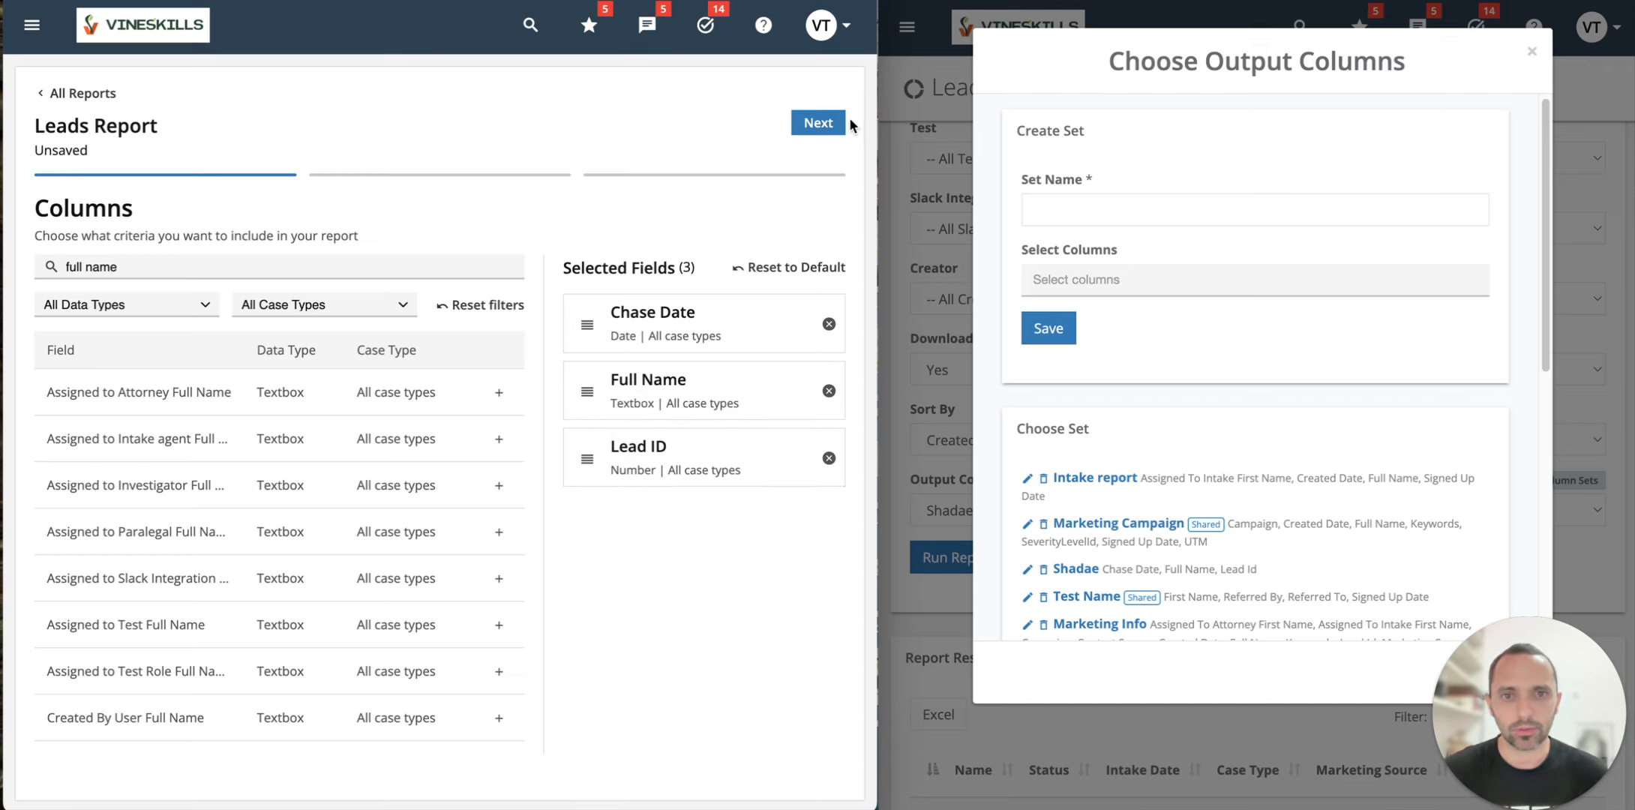
pyautogui.click(821, 122)
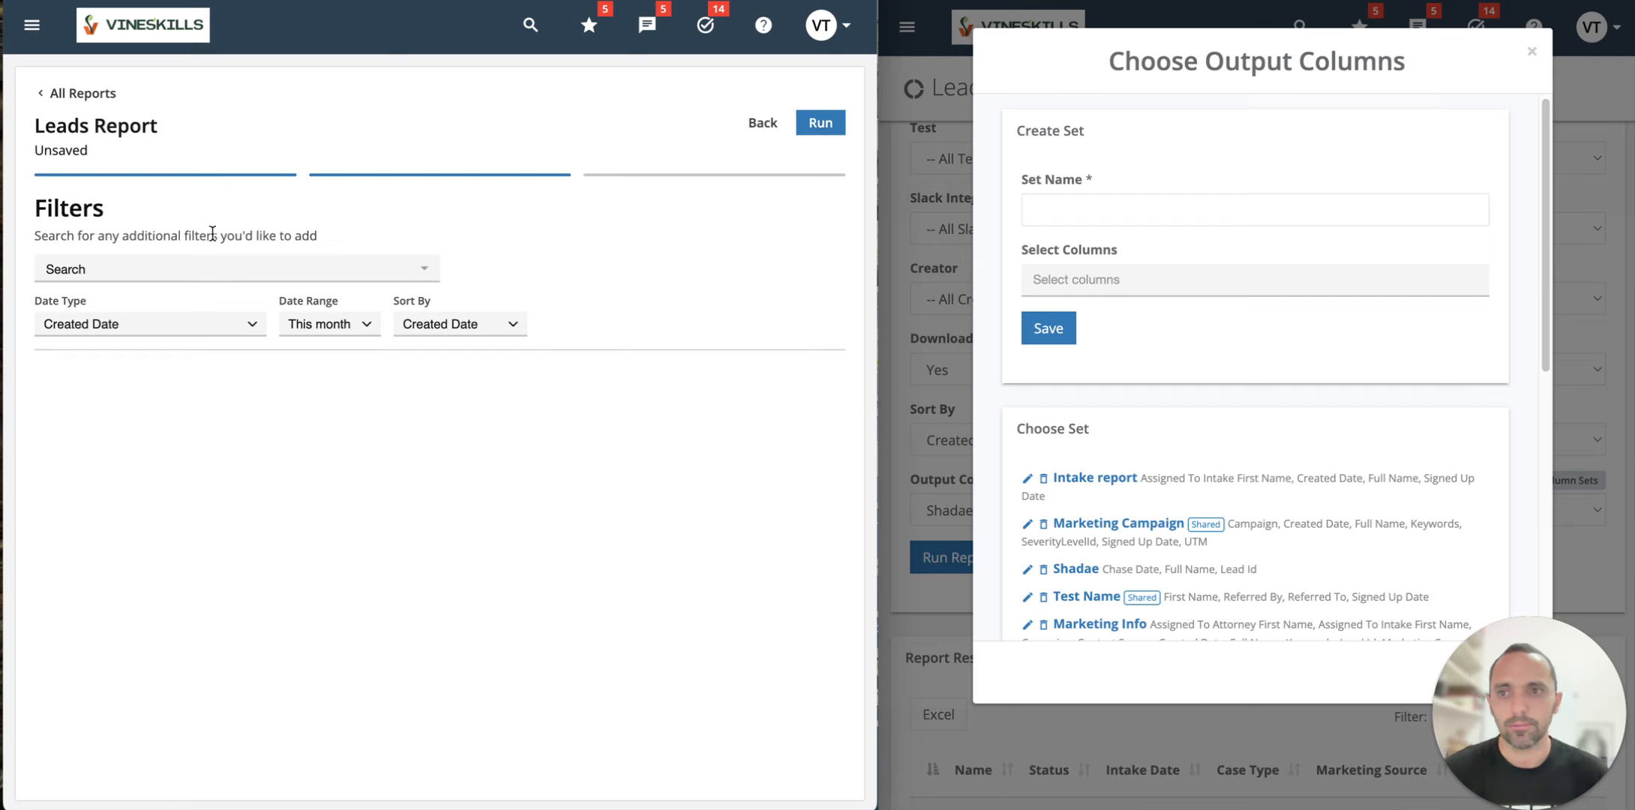
# Step: Close the legacy column sets and select Under Review as the legacy report's lead status
pyautogui.click(1532, 51)
pyautogui.scroll(7, 1248, 492)
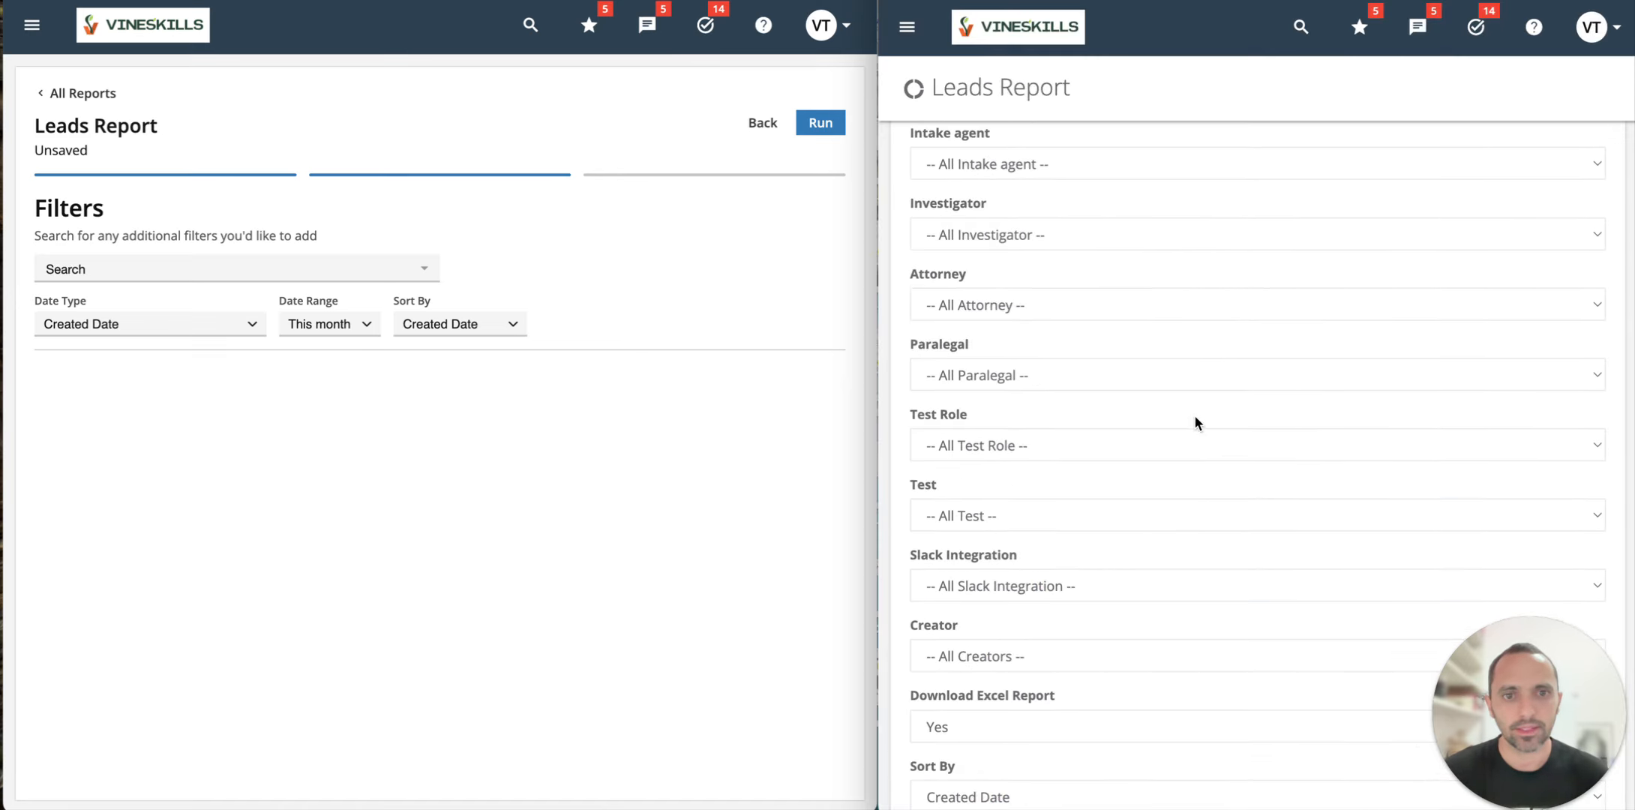
pyautogui.scroll(6, 1083, 354)
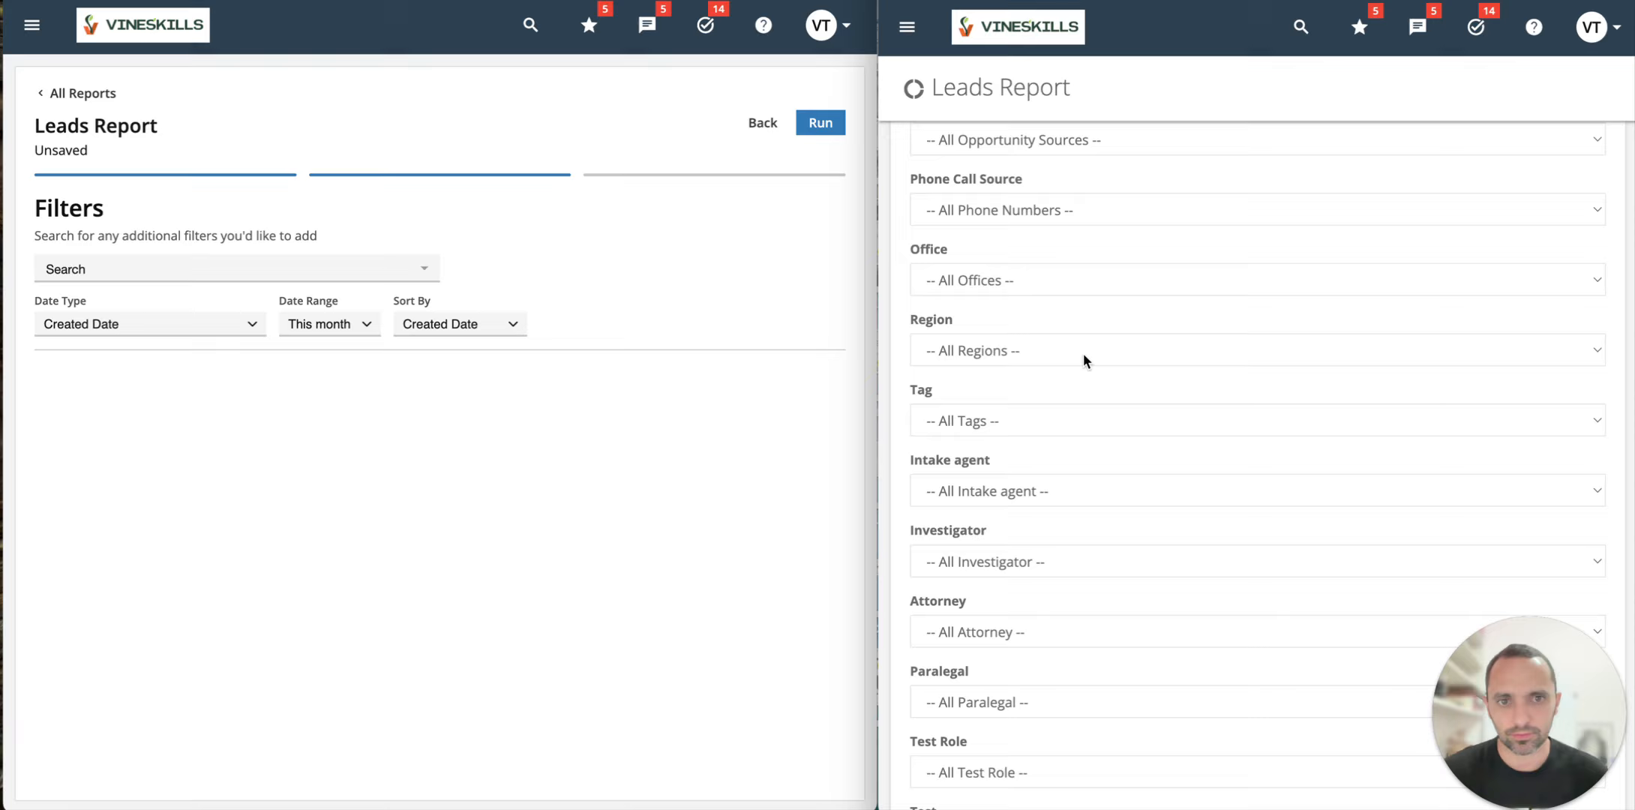
pyautogui.scroll(3, 1083, 359)
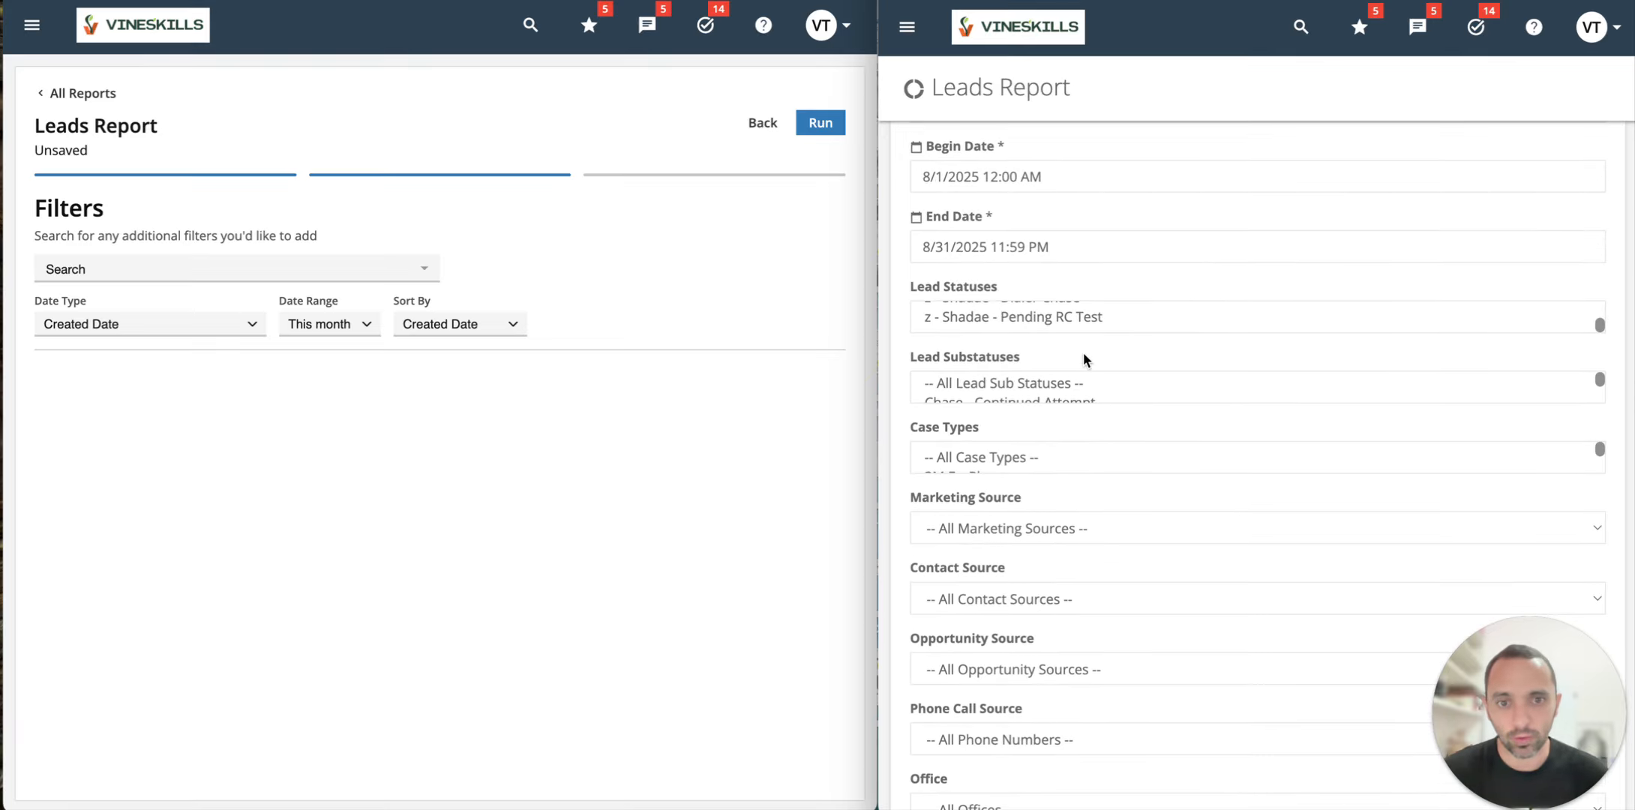
pyautogui.scroll(3, 1030, 325)
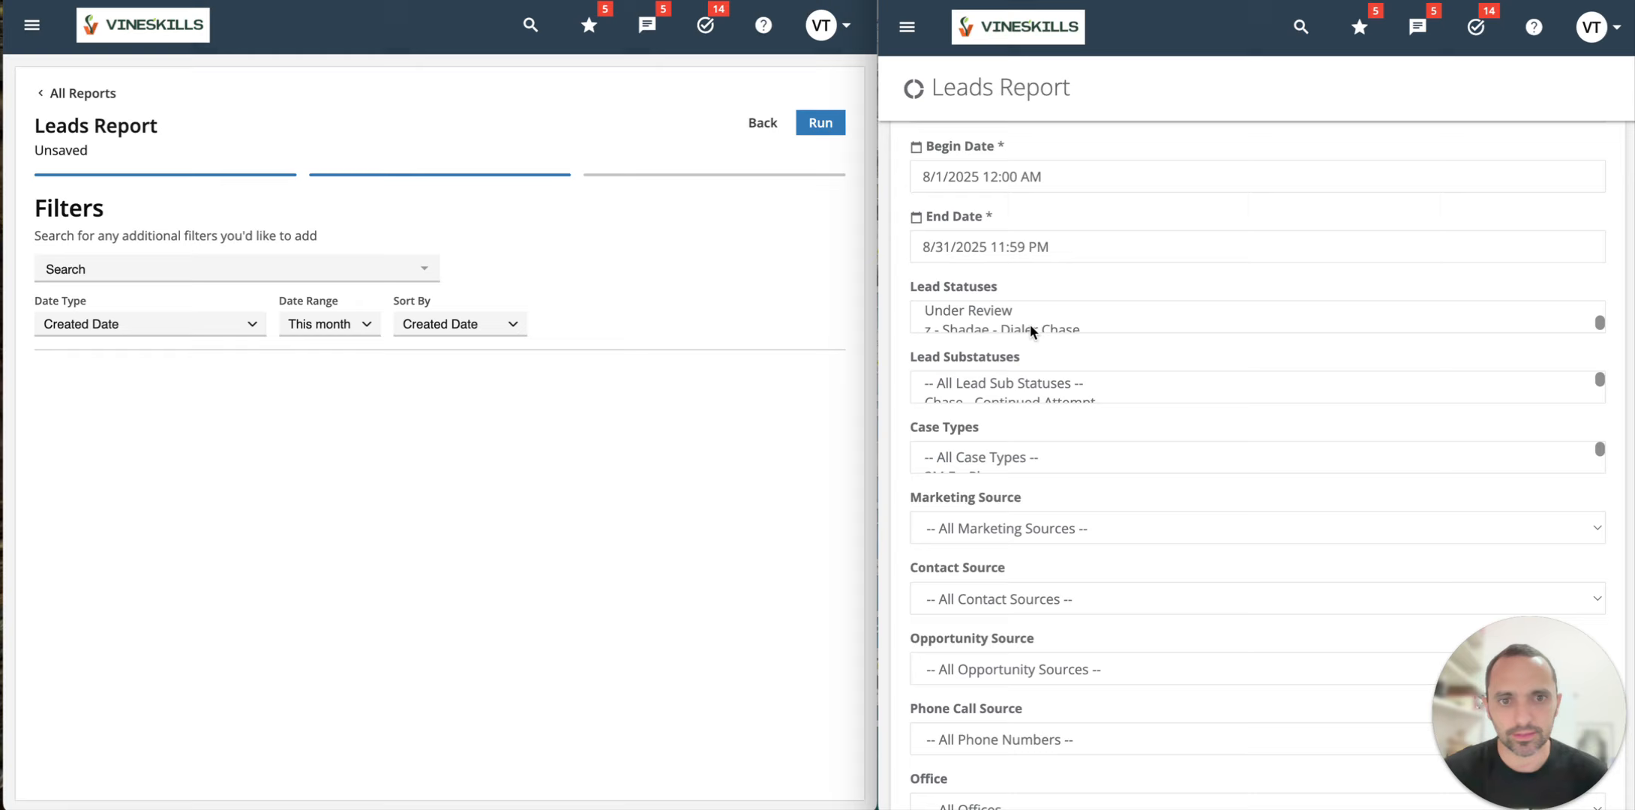
pyautogui.click(1033, 321)
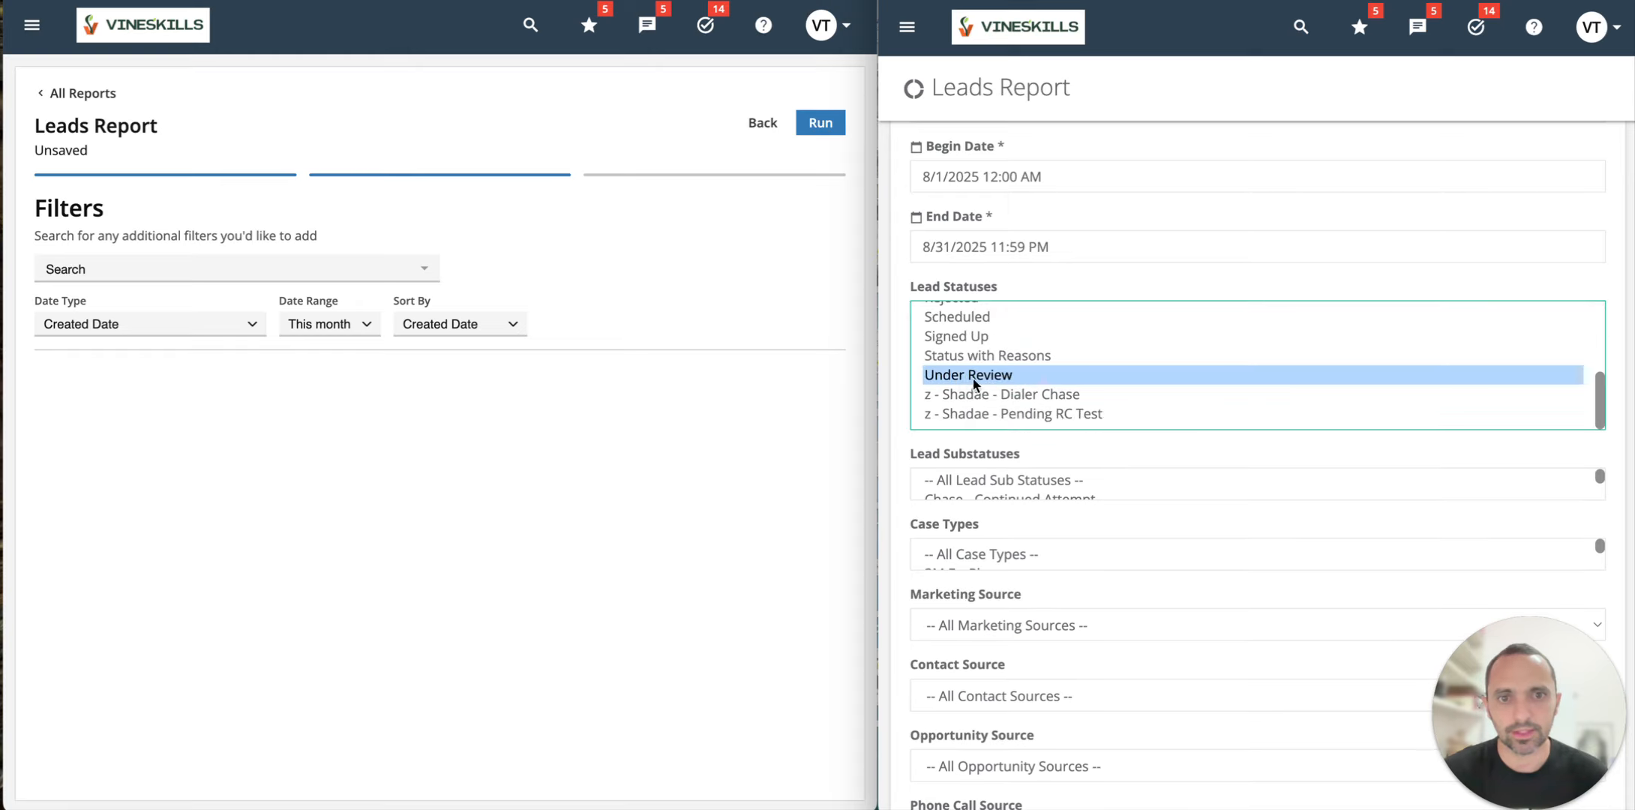
# Step: Set the legacy report's Marketing Source filter to Attorney Referral
pyautogui.scroll(-1, 1050, 480)
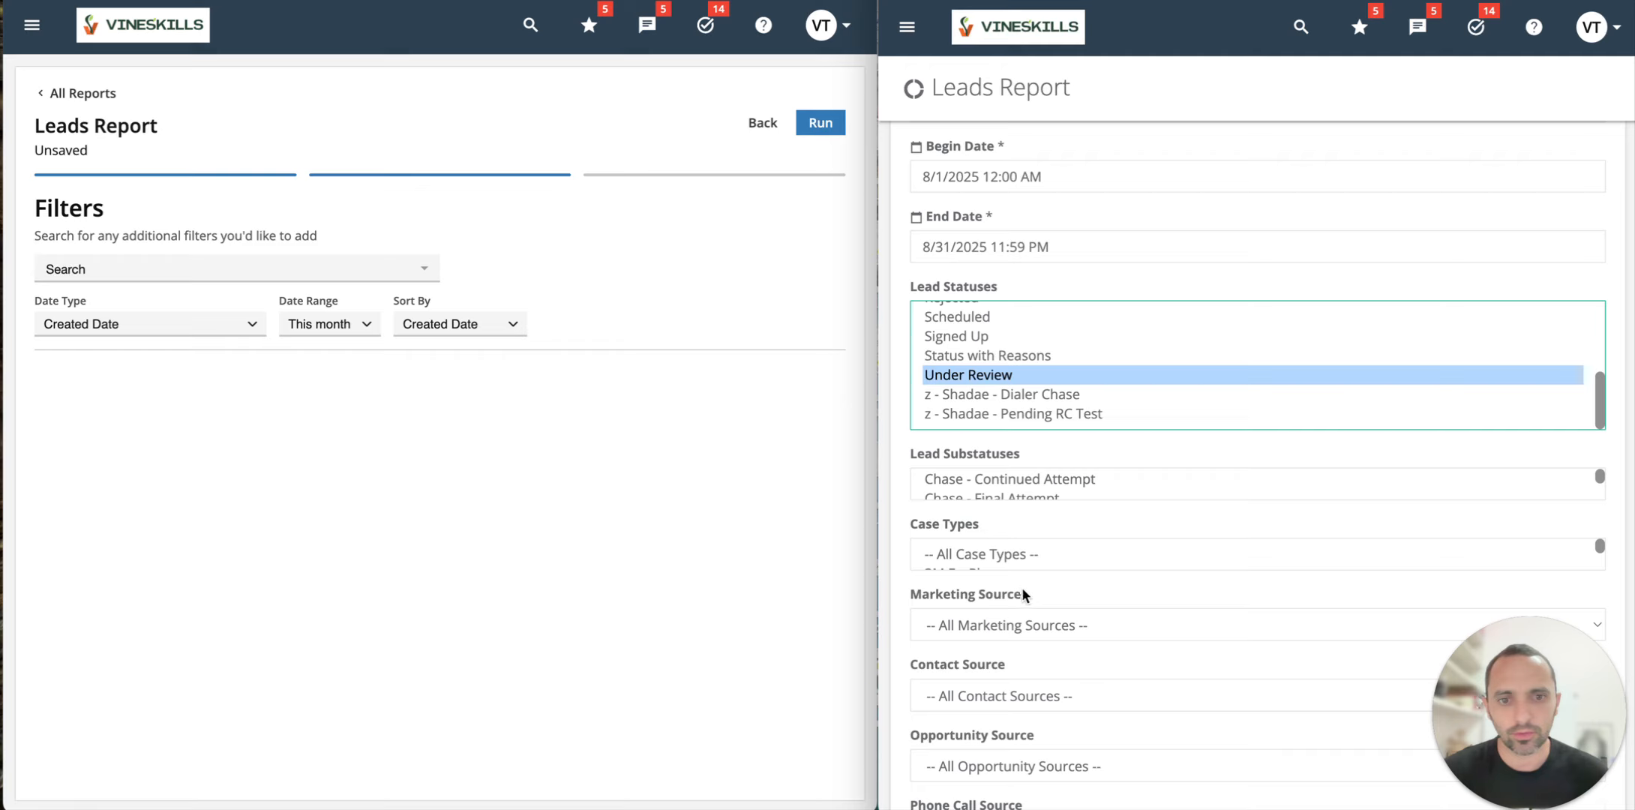
pyautogui.scroll(-1, 1023, 593)
pyautogui.click(1034, 609)
pyautogui.click(1034, 630)
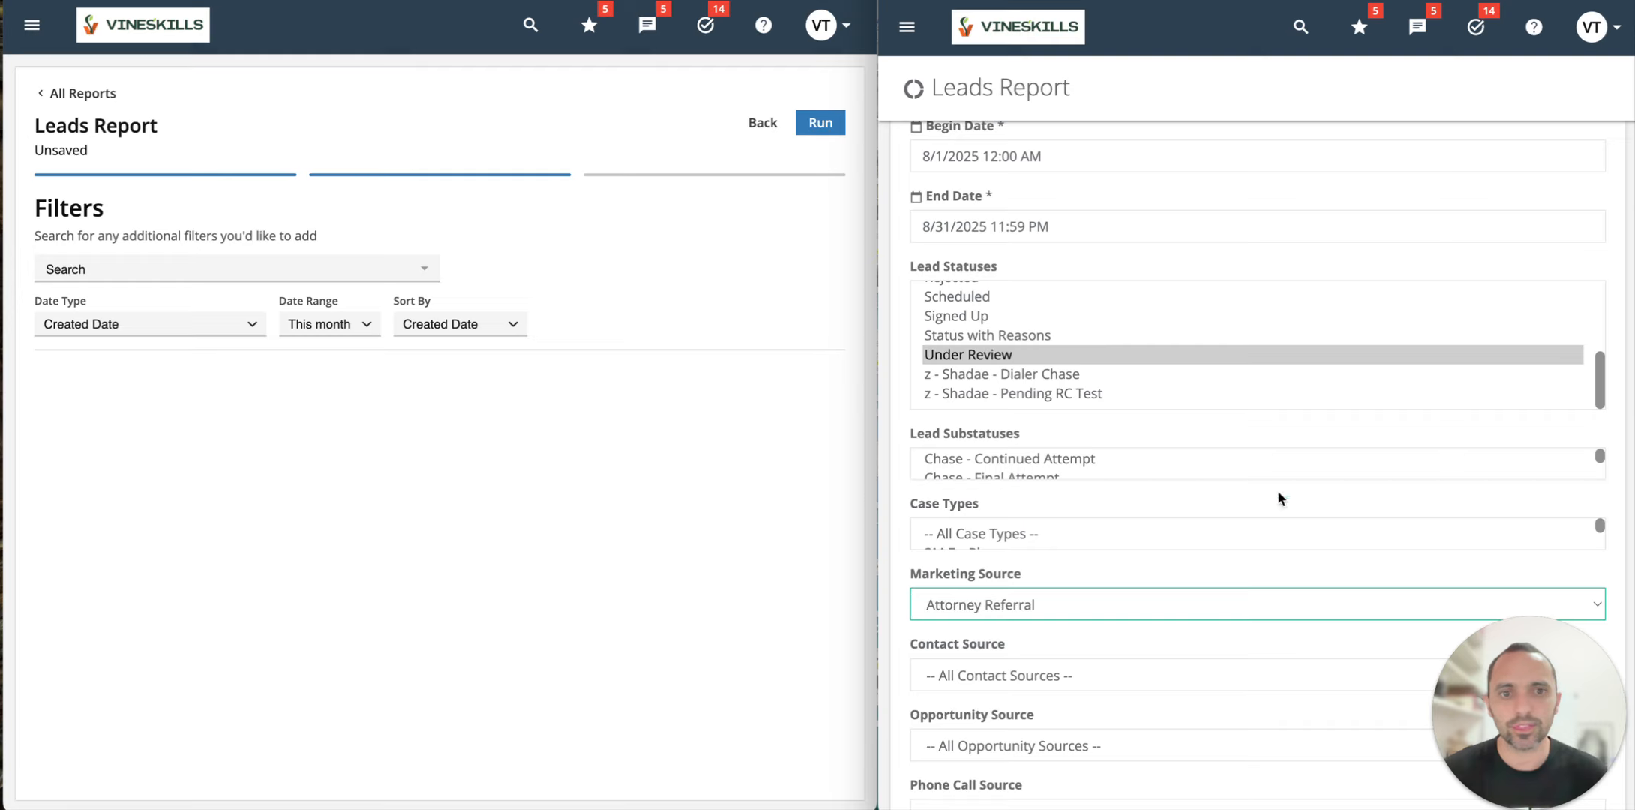
# Step: Add a Lead Status filter to the new report and set it to Under Review
pyautogui.click(158, 276)
pyautogui.click(154, 271)
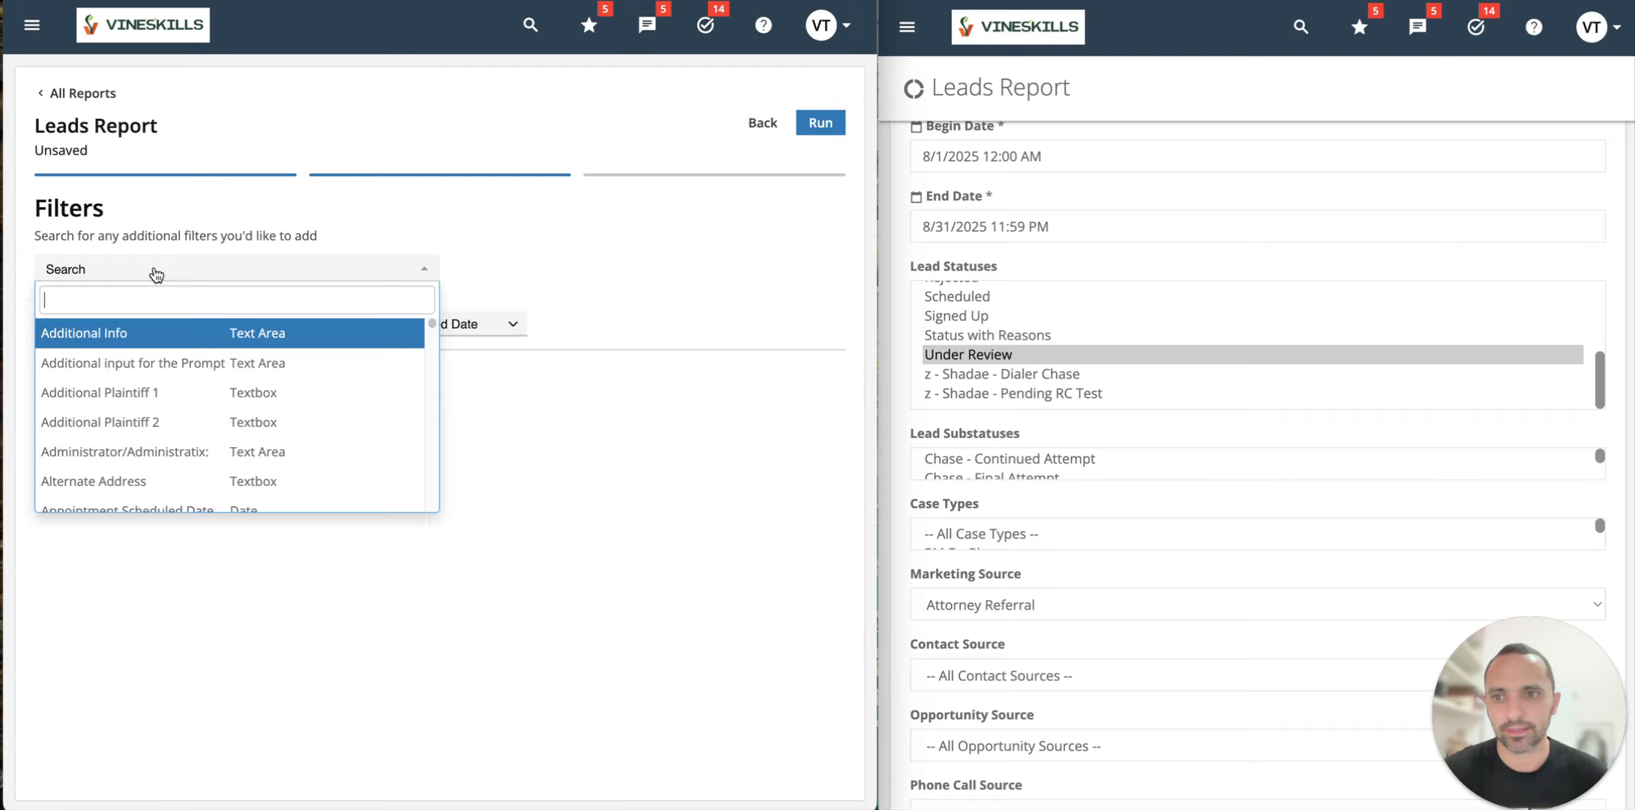
pyautogui.write('status')
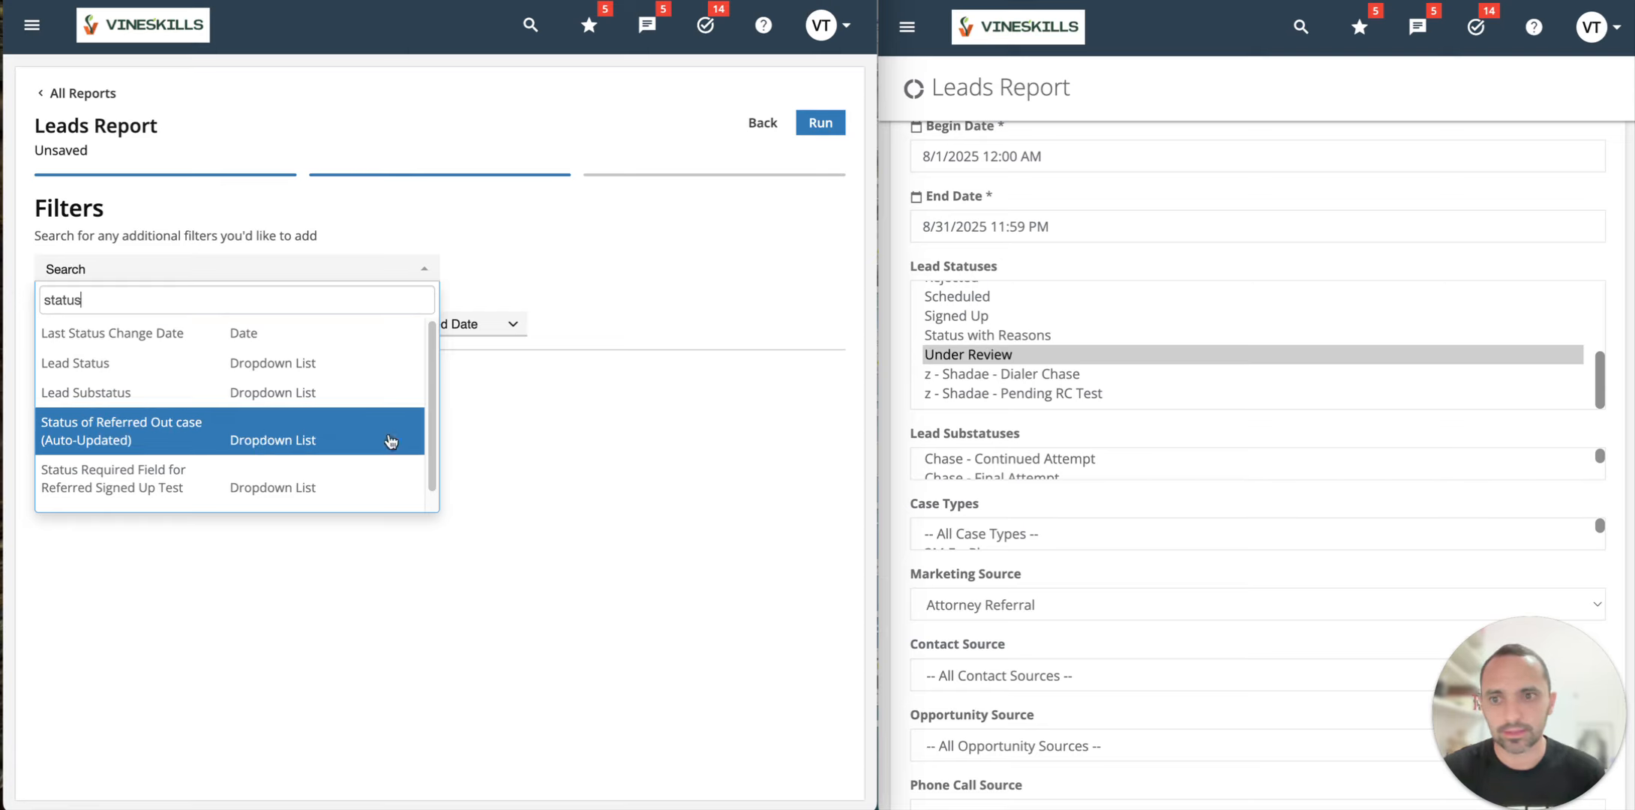
pyautogui.click(187, 367)
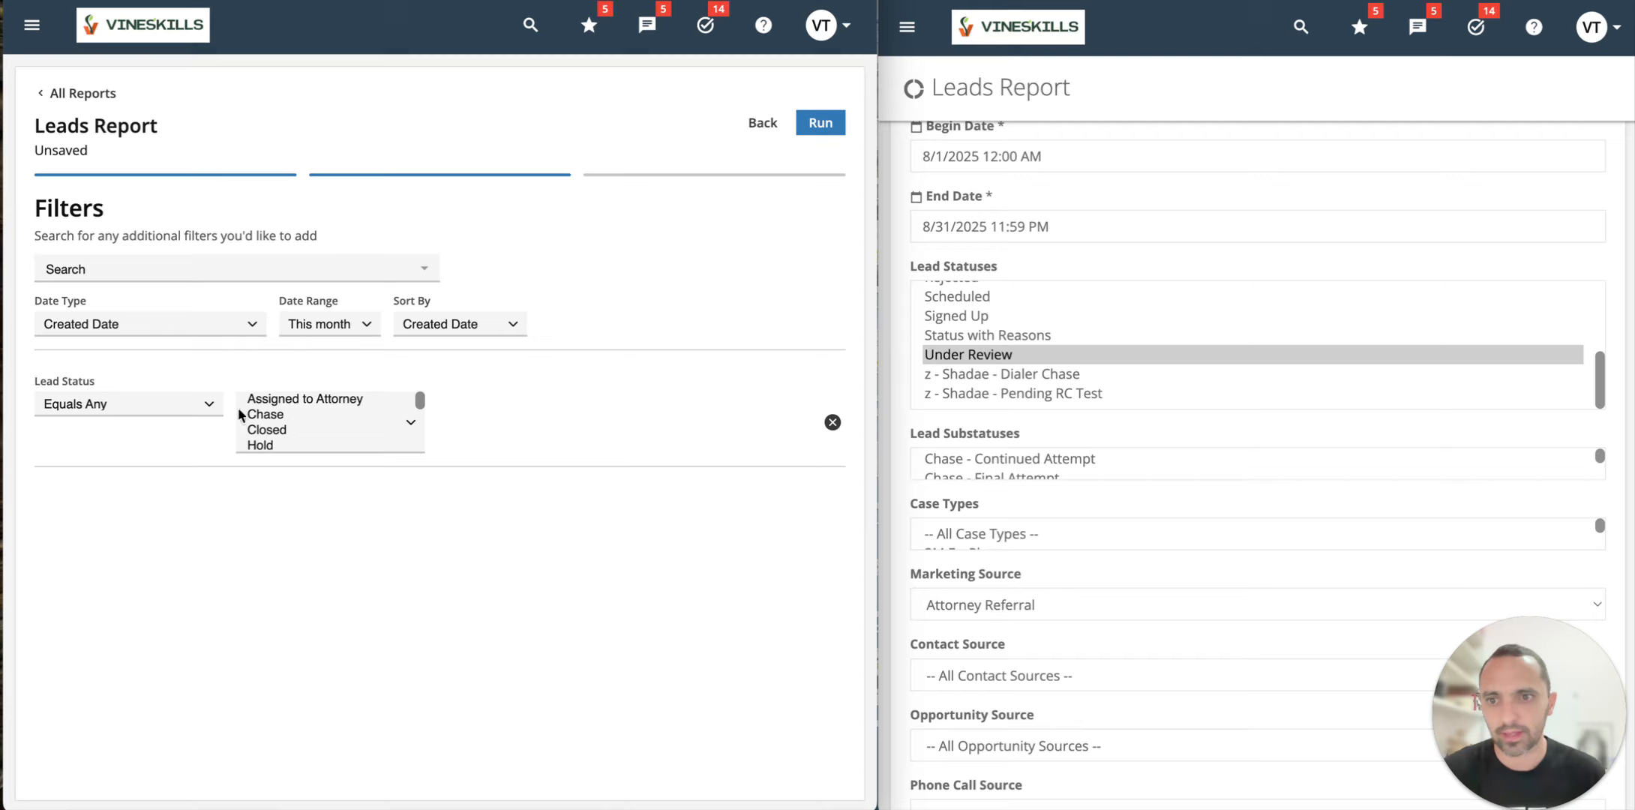
pyautogui.scroll(-3, 281, 423)
pyautogui.scroll(-3, 282, 431)
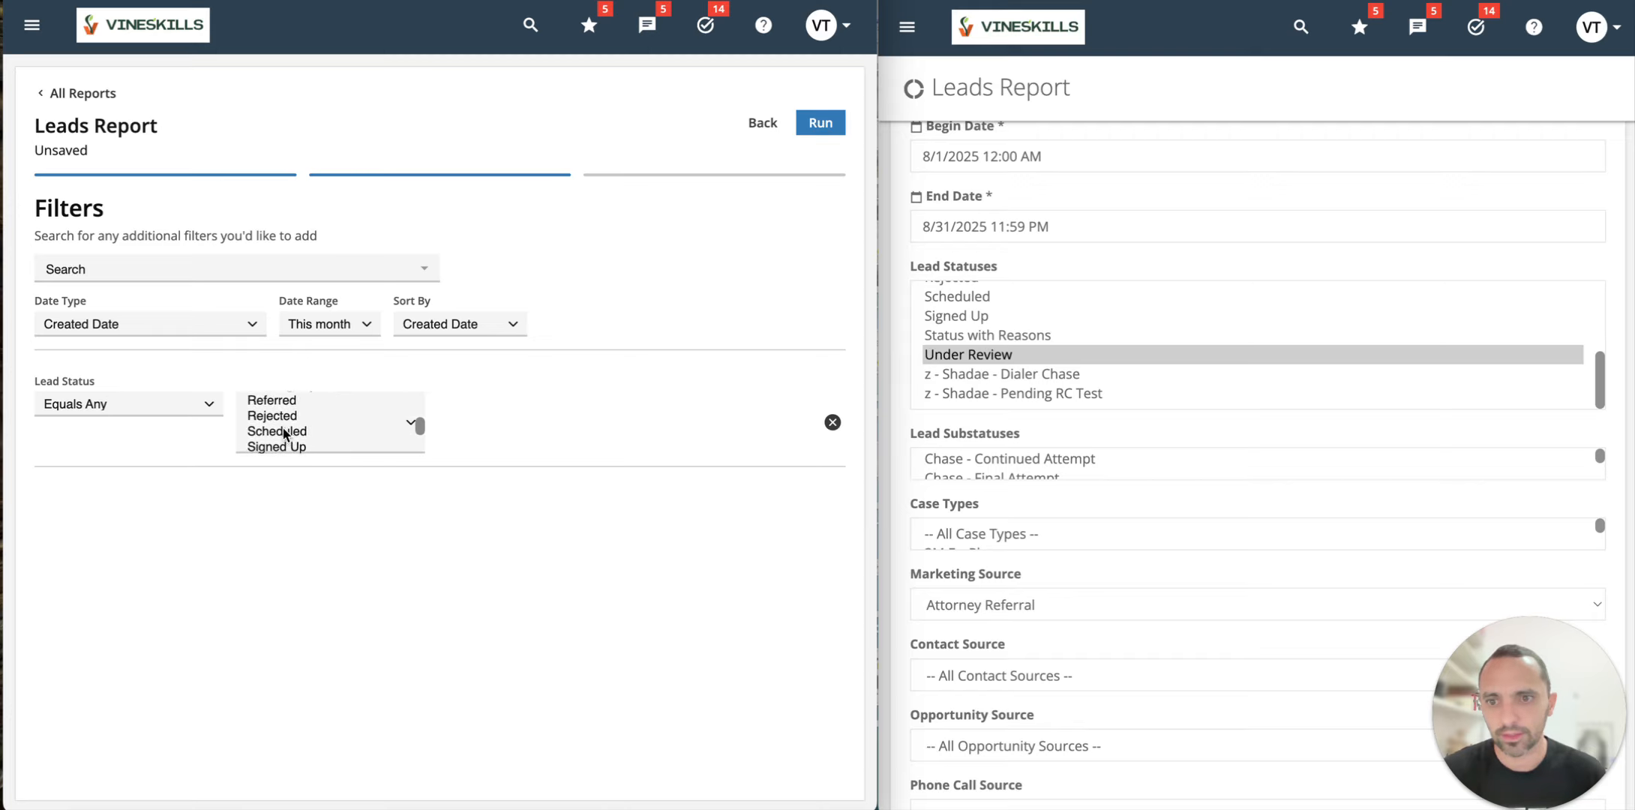
pyautogui.click(276, 448)
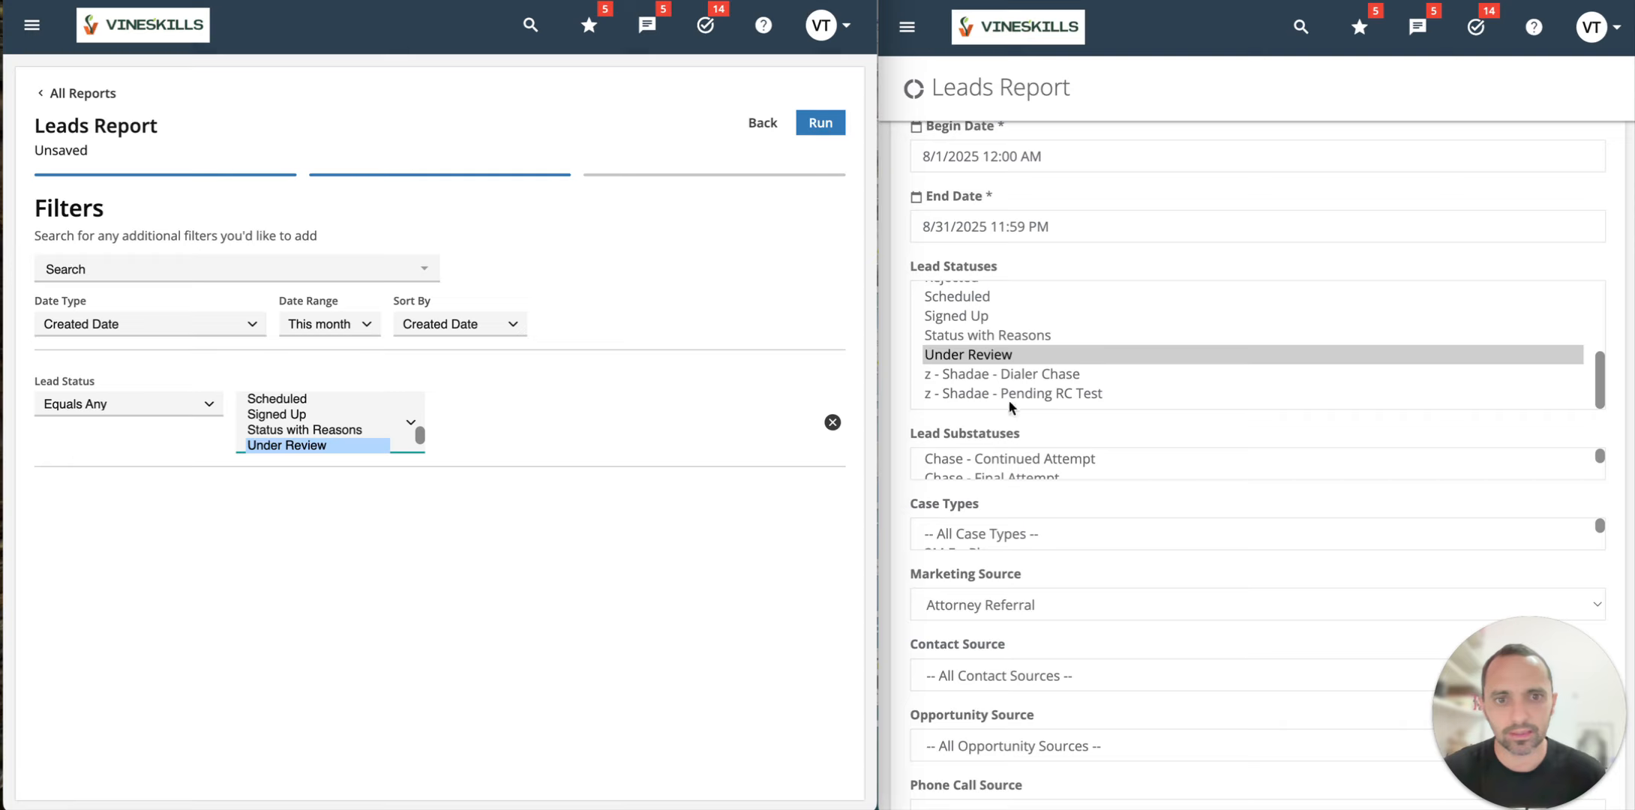
# Step: Add a Marketing Source filter to the new report and set it to Attorney Referral
pyautogui.click(160, 270)
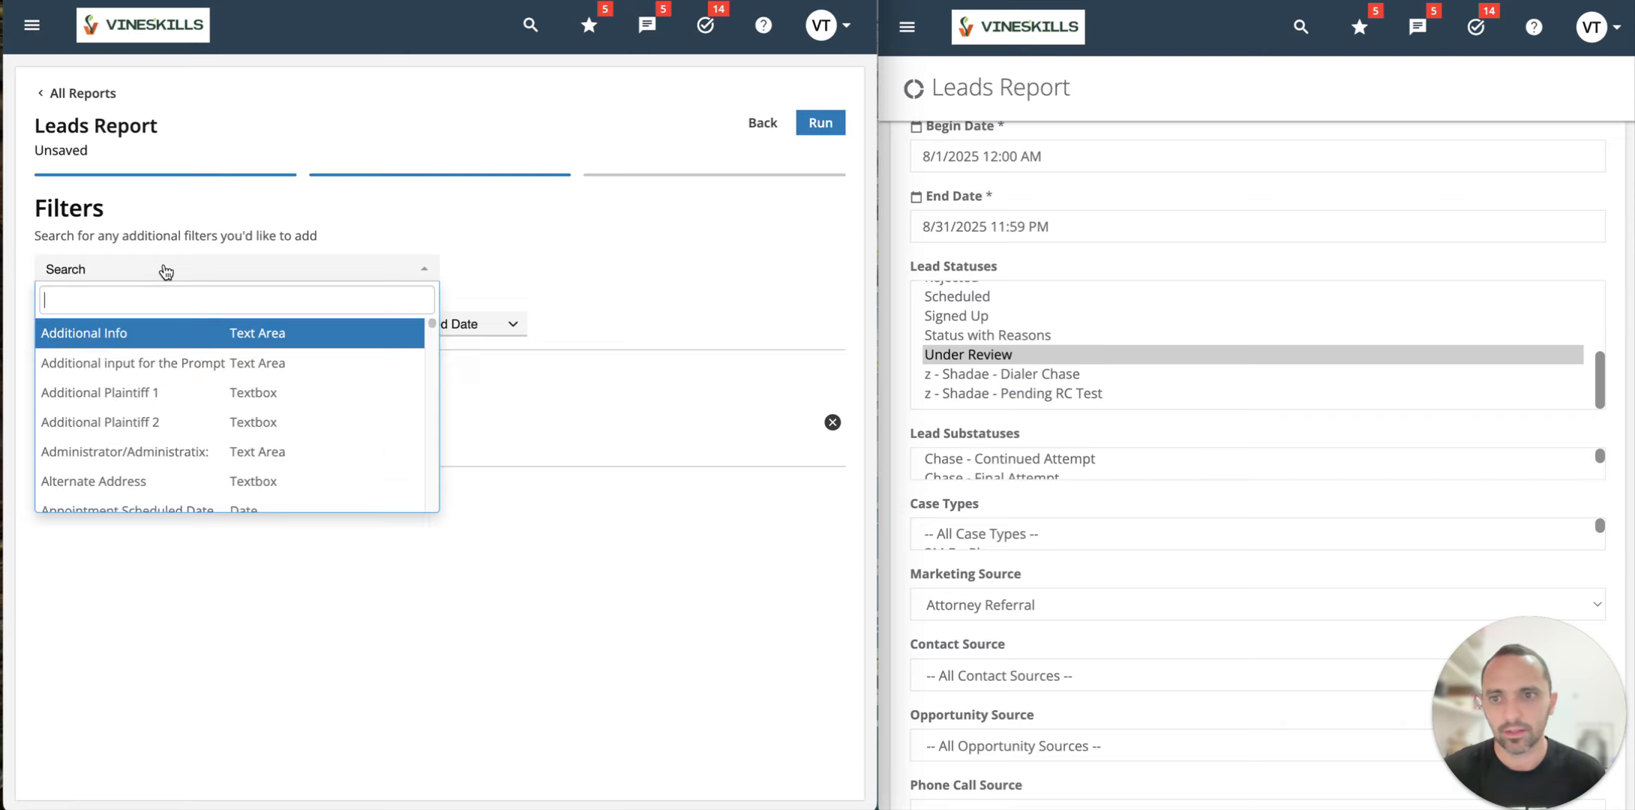
pyautogui.write('marke')
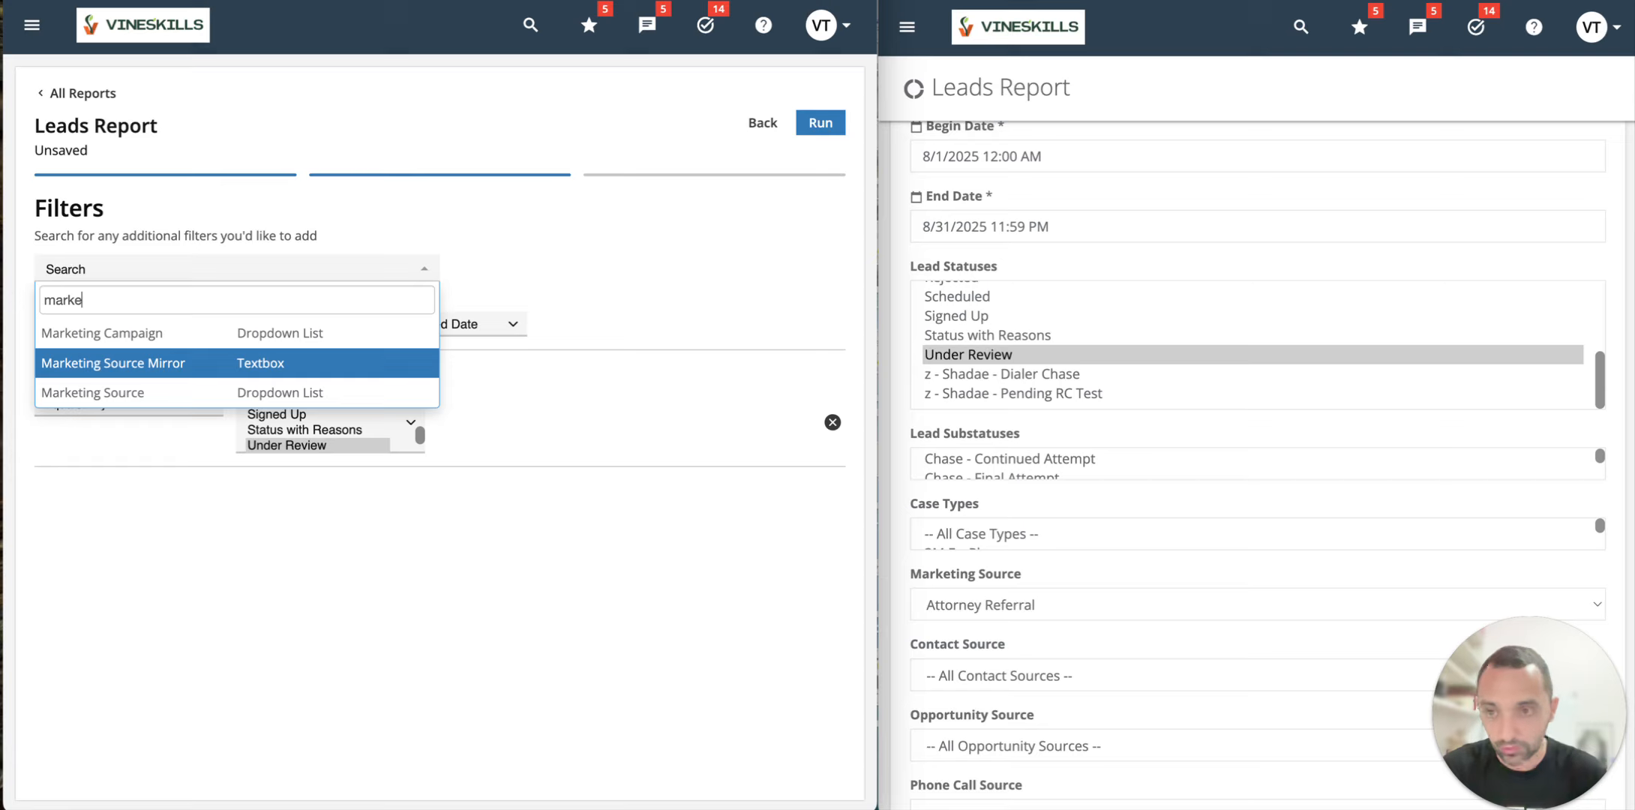
pyautogui.click(145, 397)
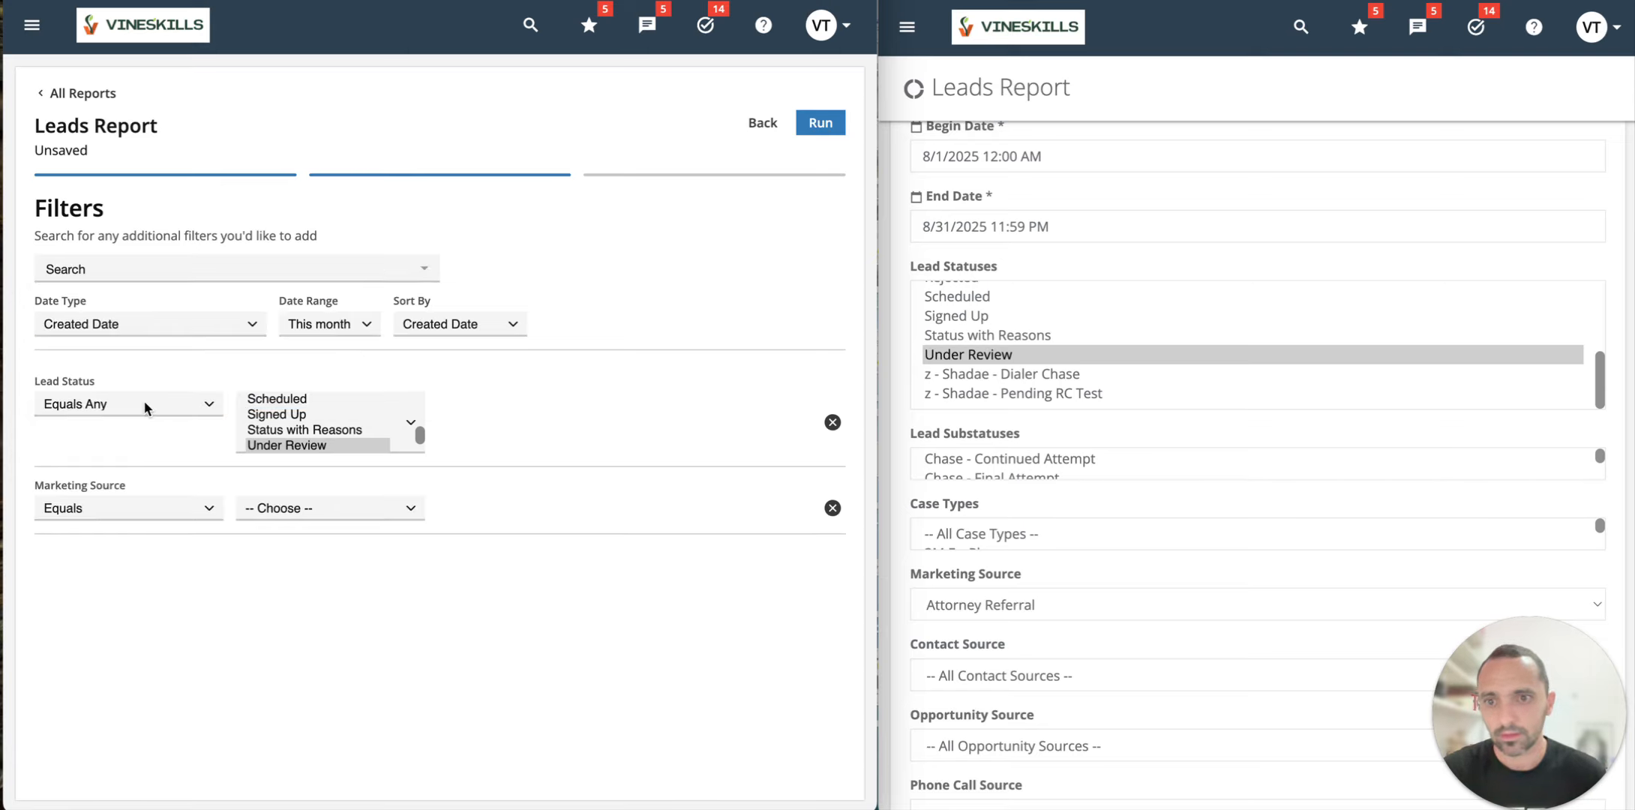
pyautogui.click(361, 504)
pyautogui.click(360, 503)
pyautogui.click(443, 532)
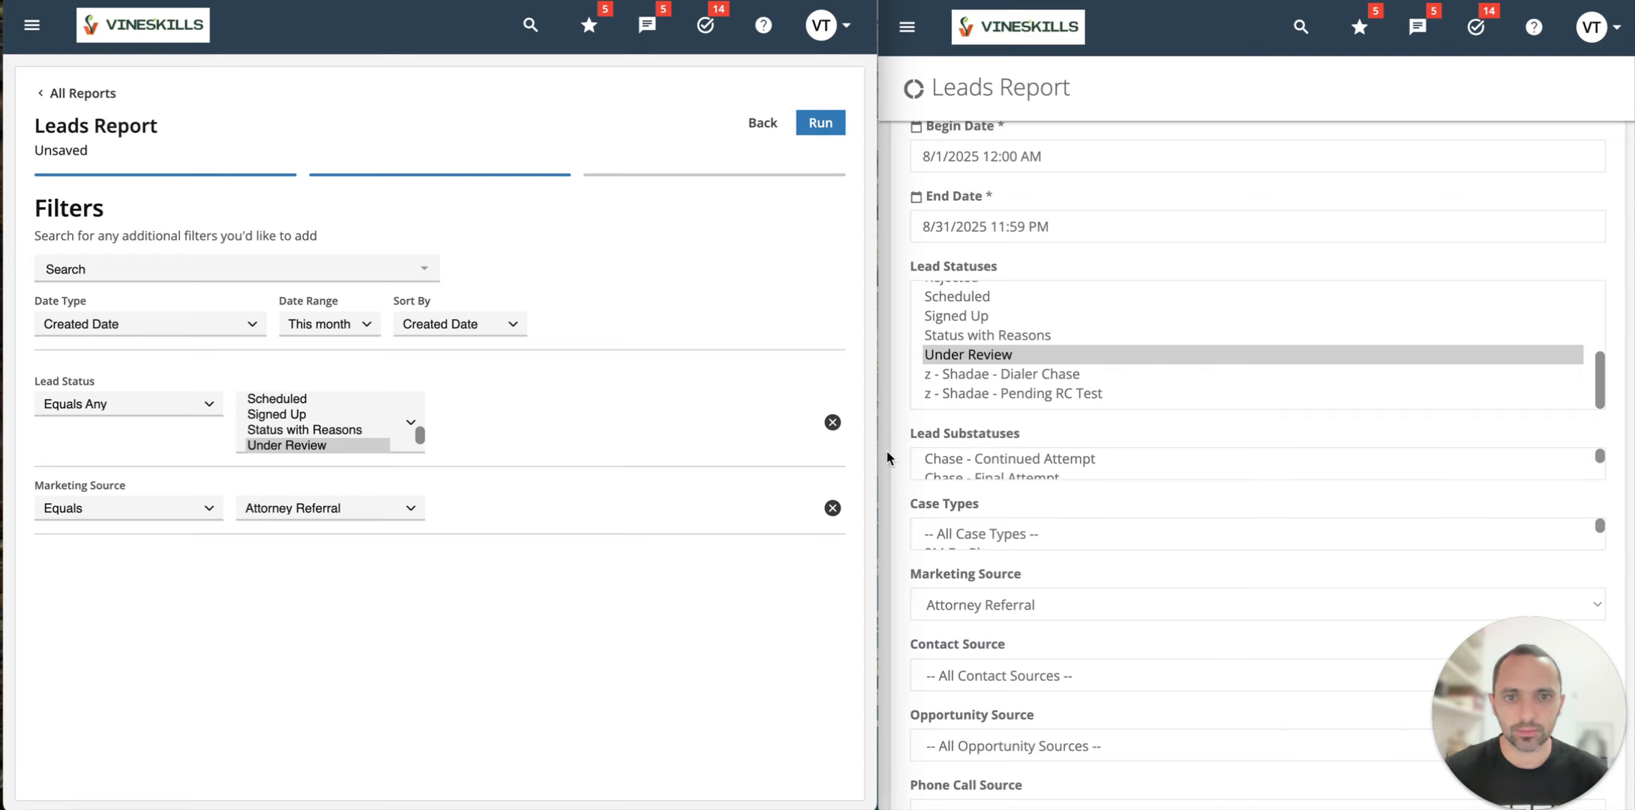
# Step: Remove the Lead Status and Marketing Source filters from the new report and run it by created date
pyautogui.click(832, 422)
pyautogui.click(832, 405)
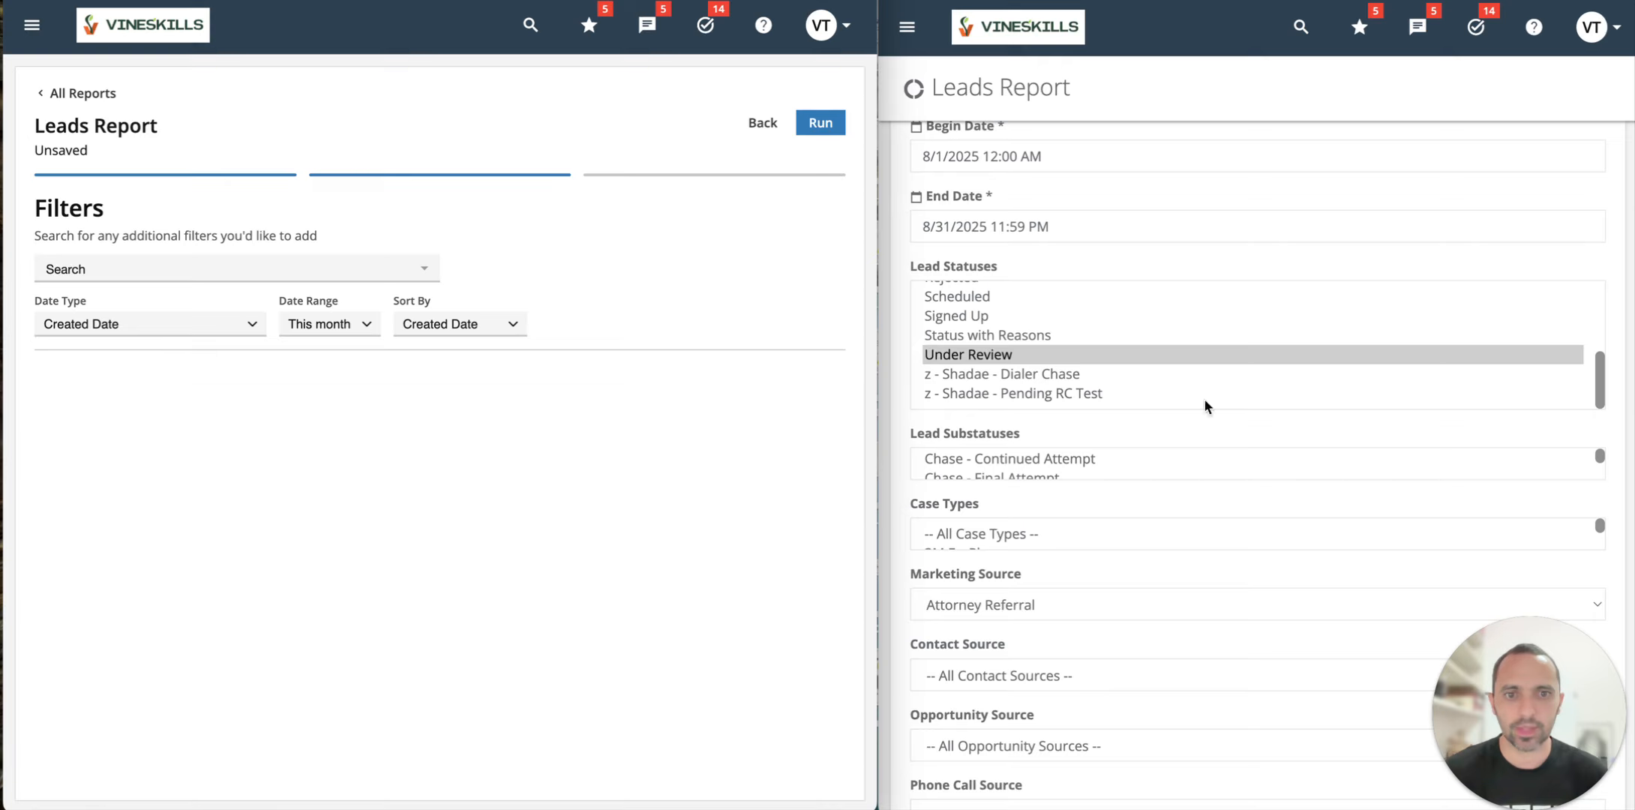
pyautogui.click(820, 122)
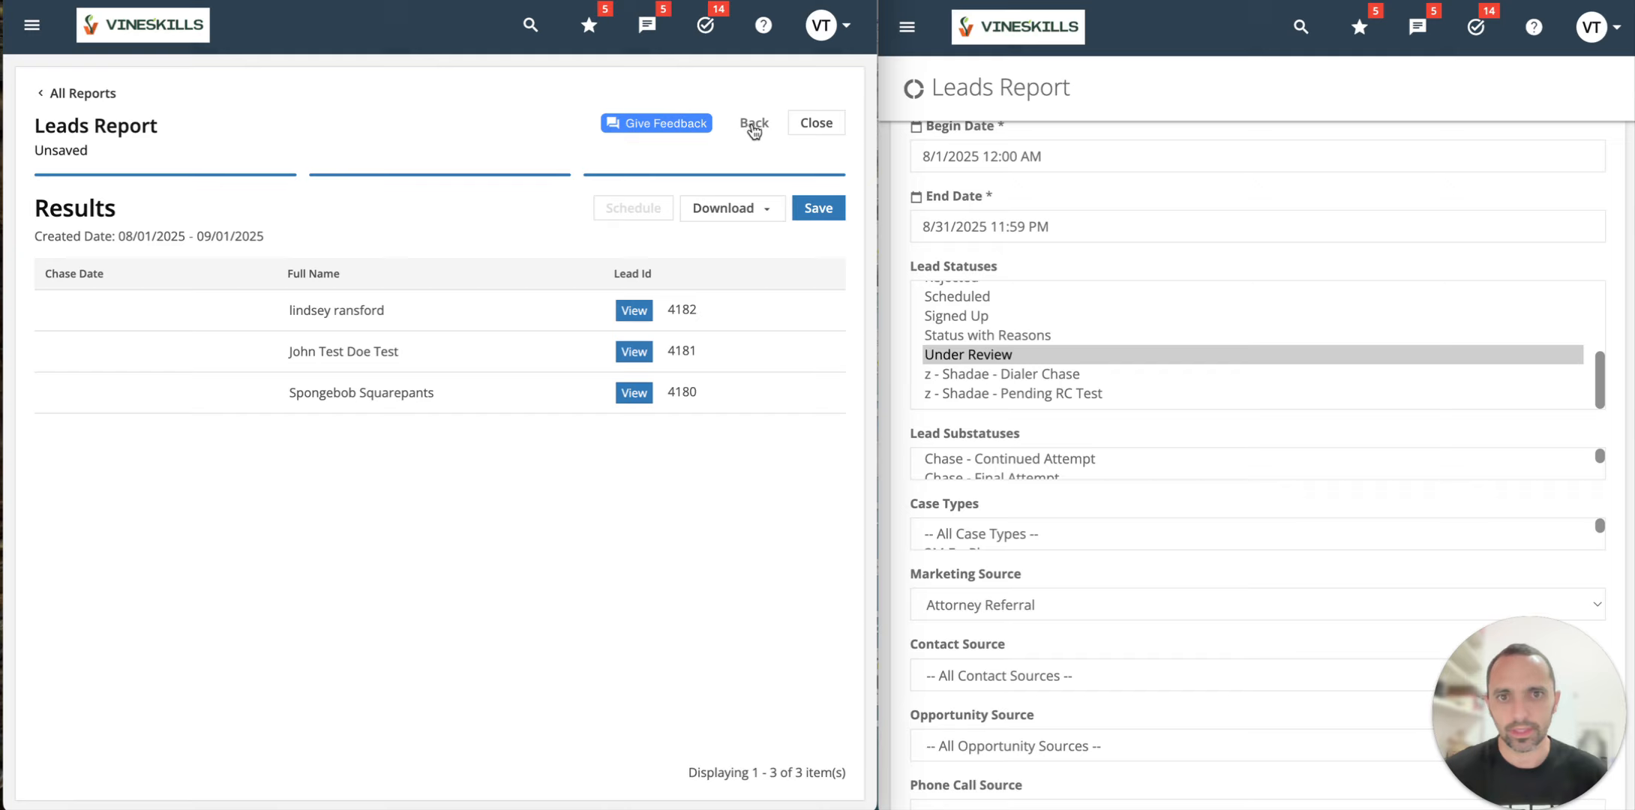
pyautogui.scroll(1, 1088, 246)
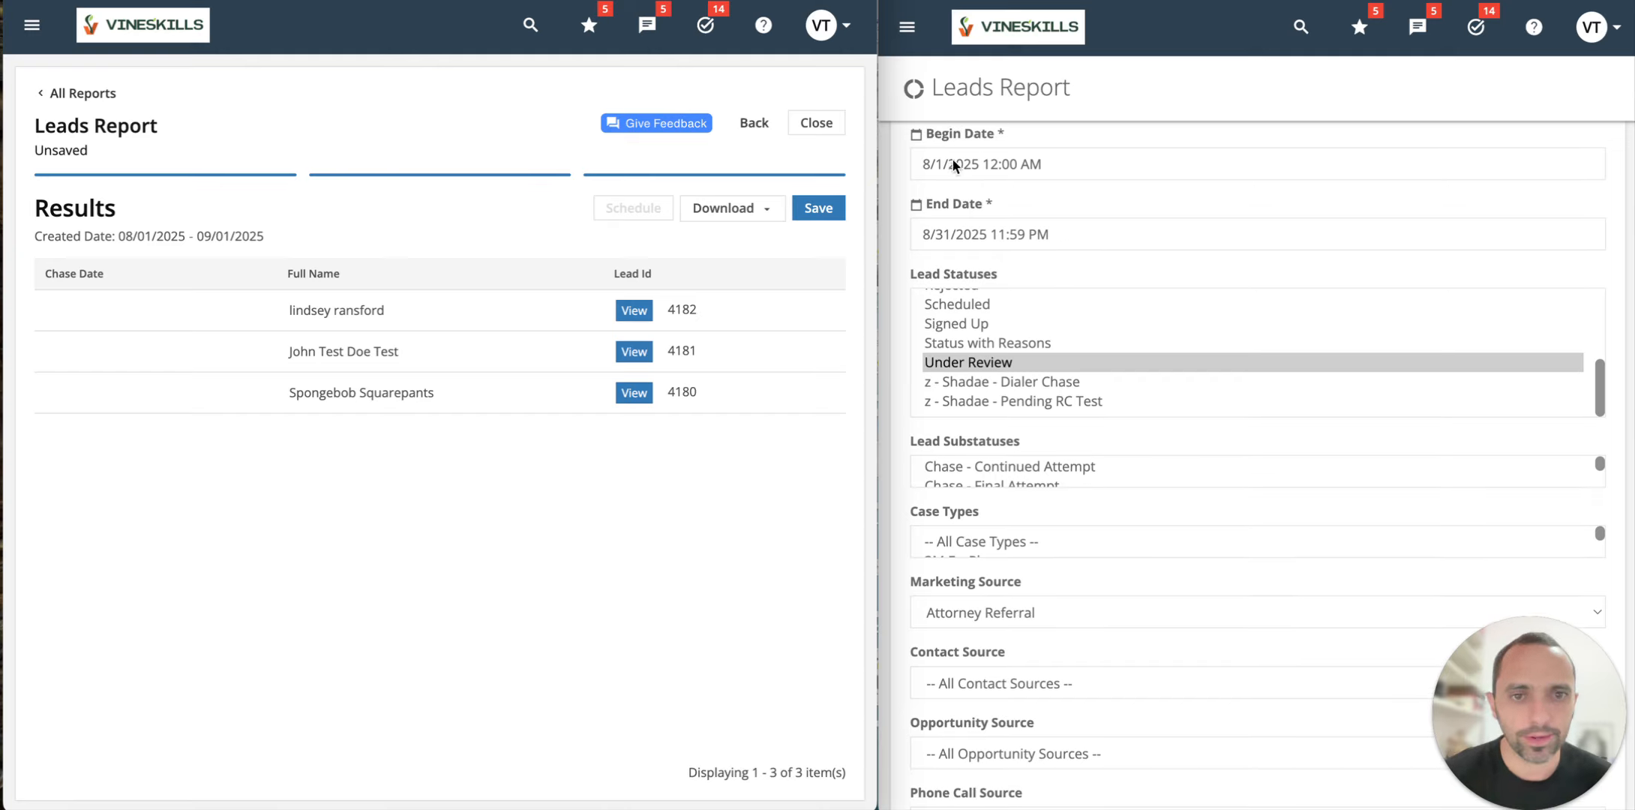
# Step: Return to the new report's filters, set the date type to Last Status Change Date, and run the report
pyautogui.click(719, 154)
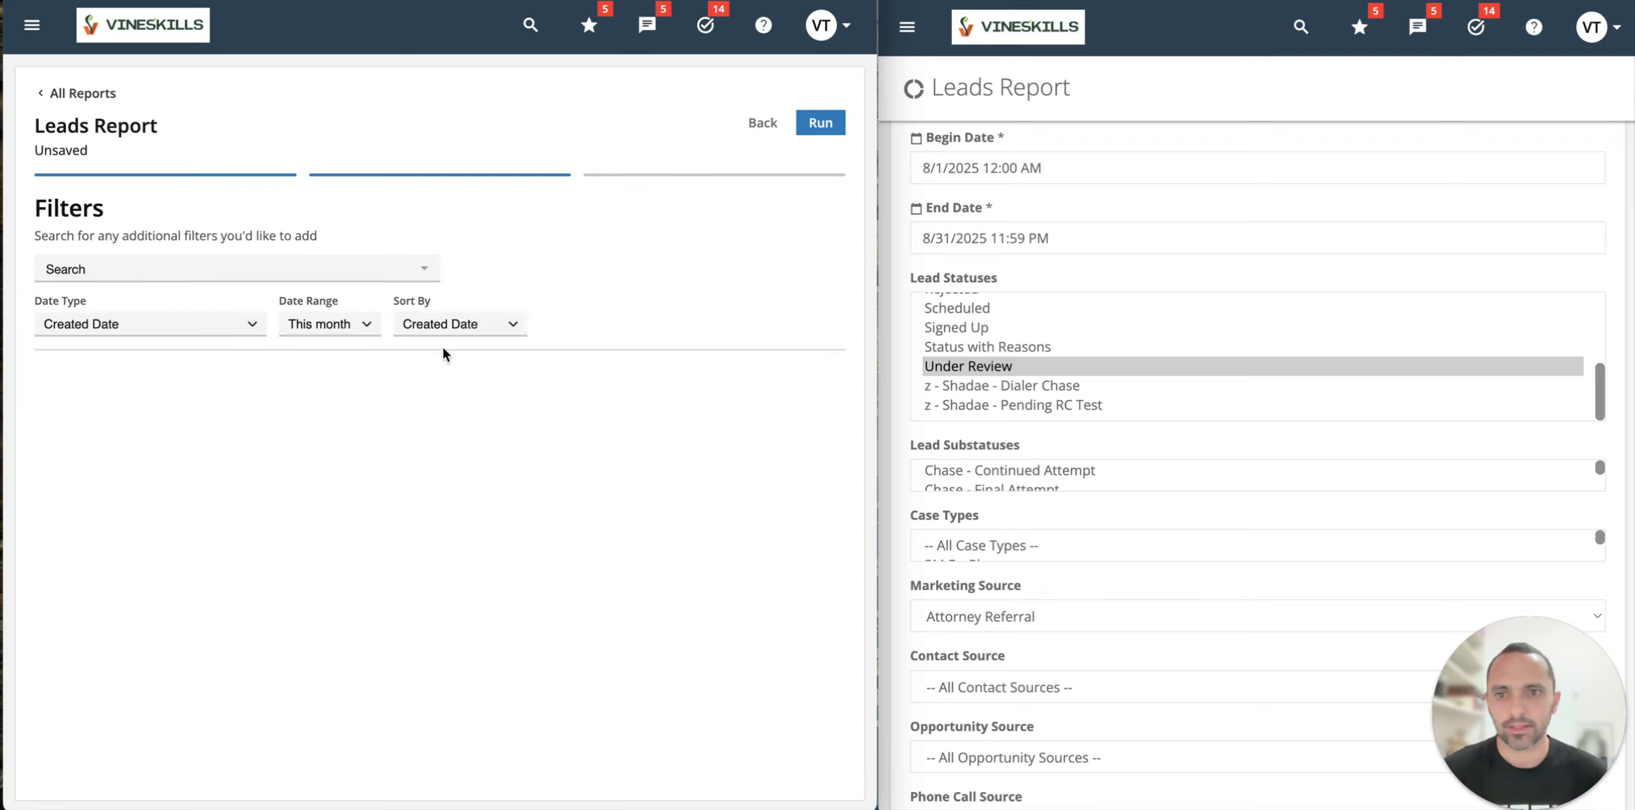
pyautogui.scroll(3, 1183, 252)
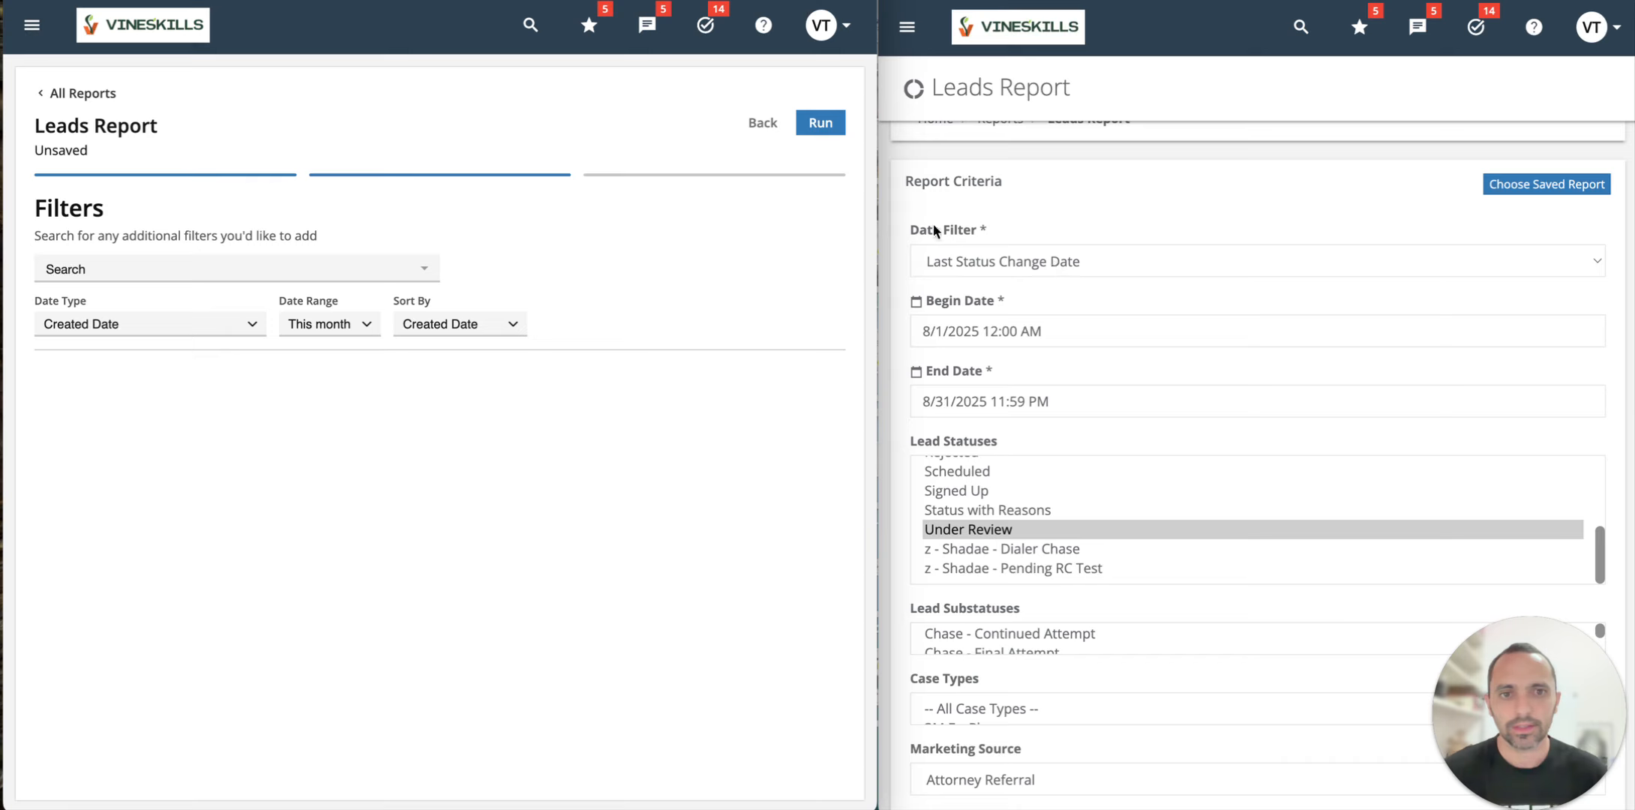
pyautogui.click(210, 324)
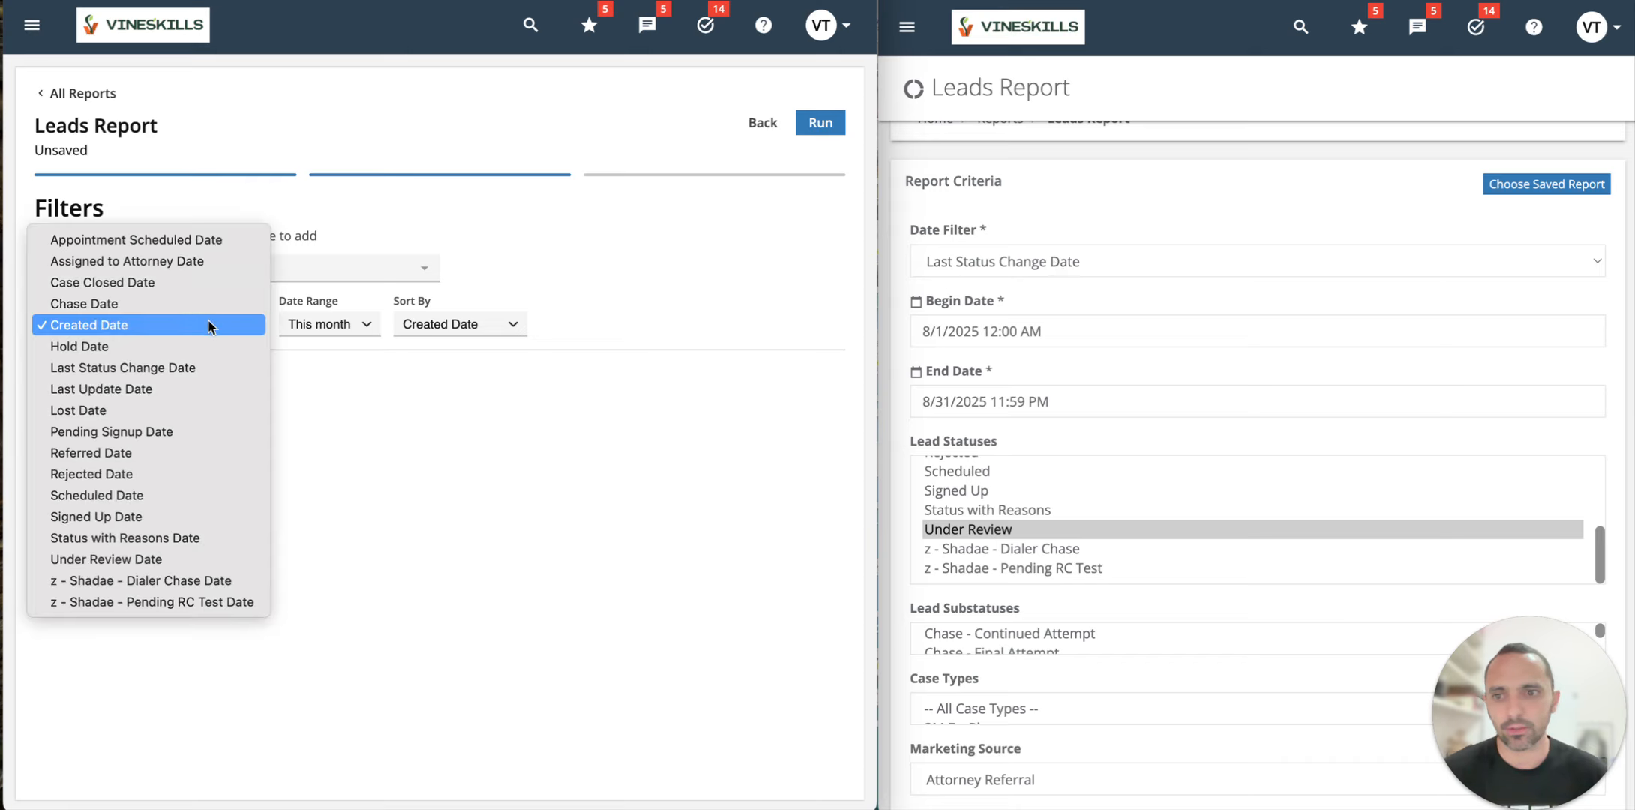
pyautogui.click(174, 367)
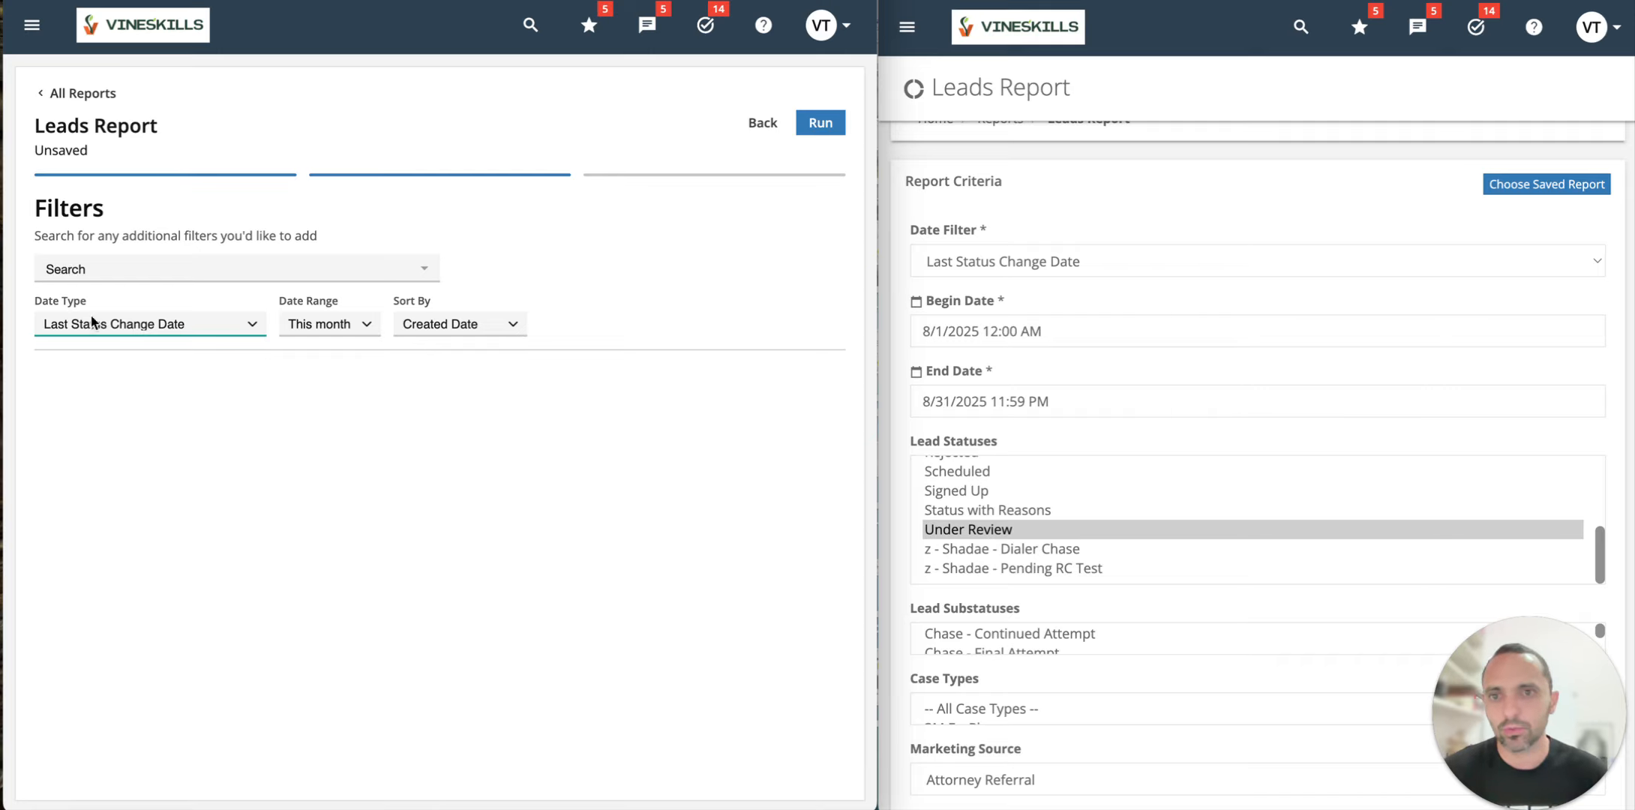
pyautogui.click(834, 127)
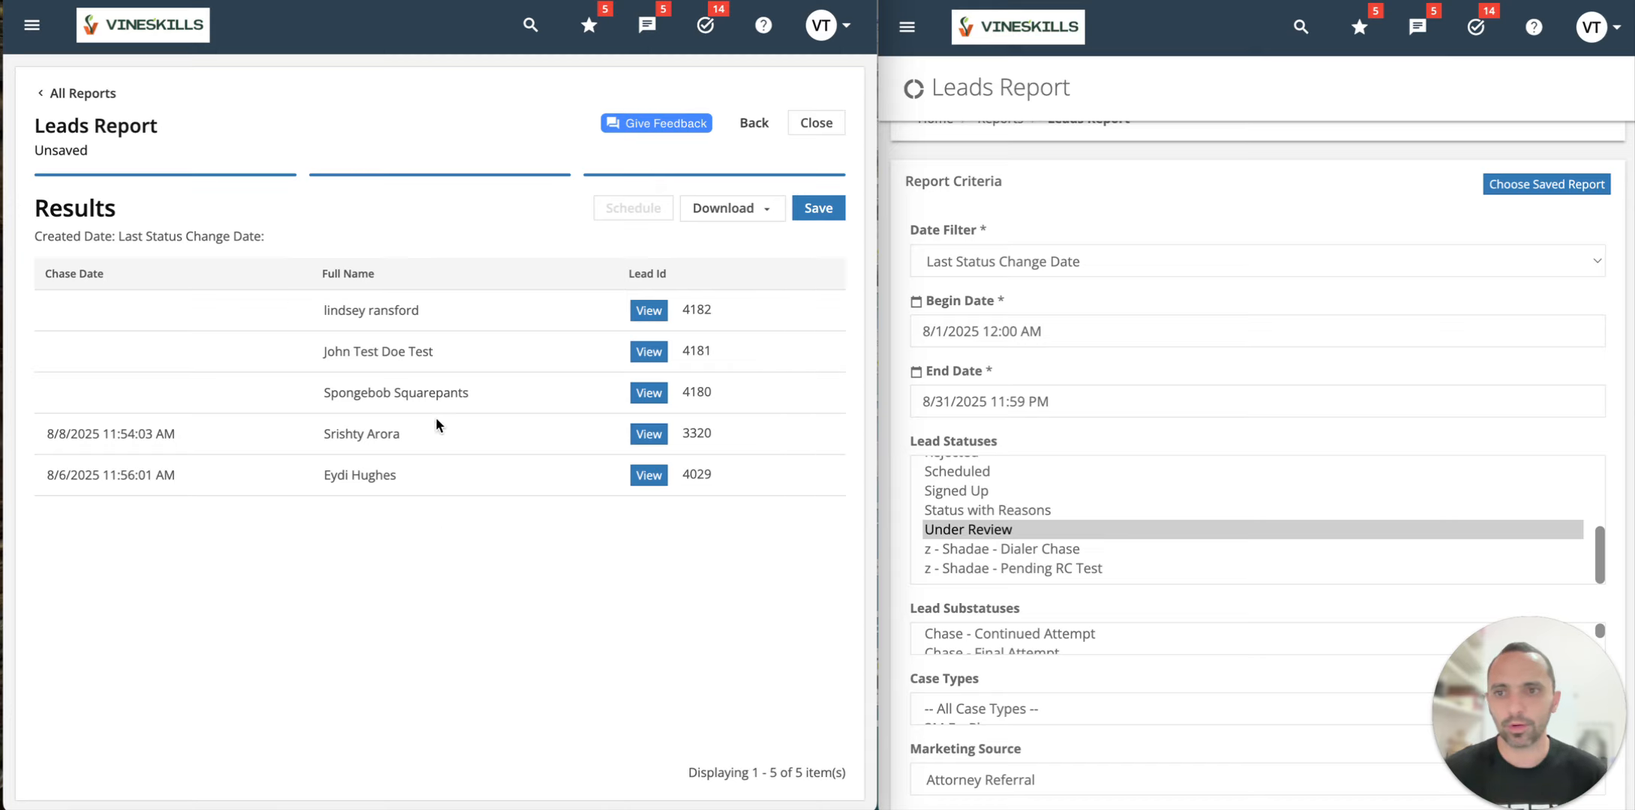
# Step: Run the legacy report and rerun it after revisiting its Download Excel Report option
pyautogui.scroll(-15, 1196, 330)
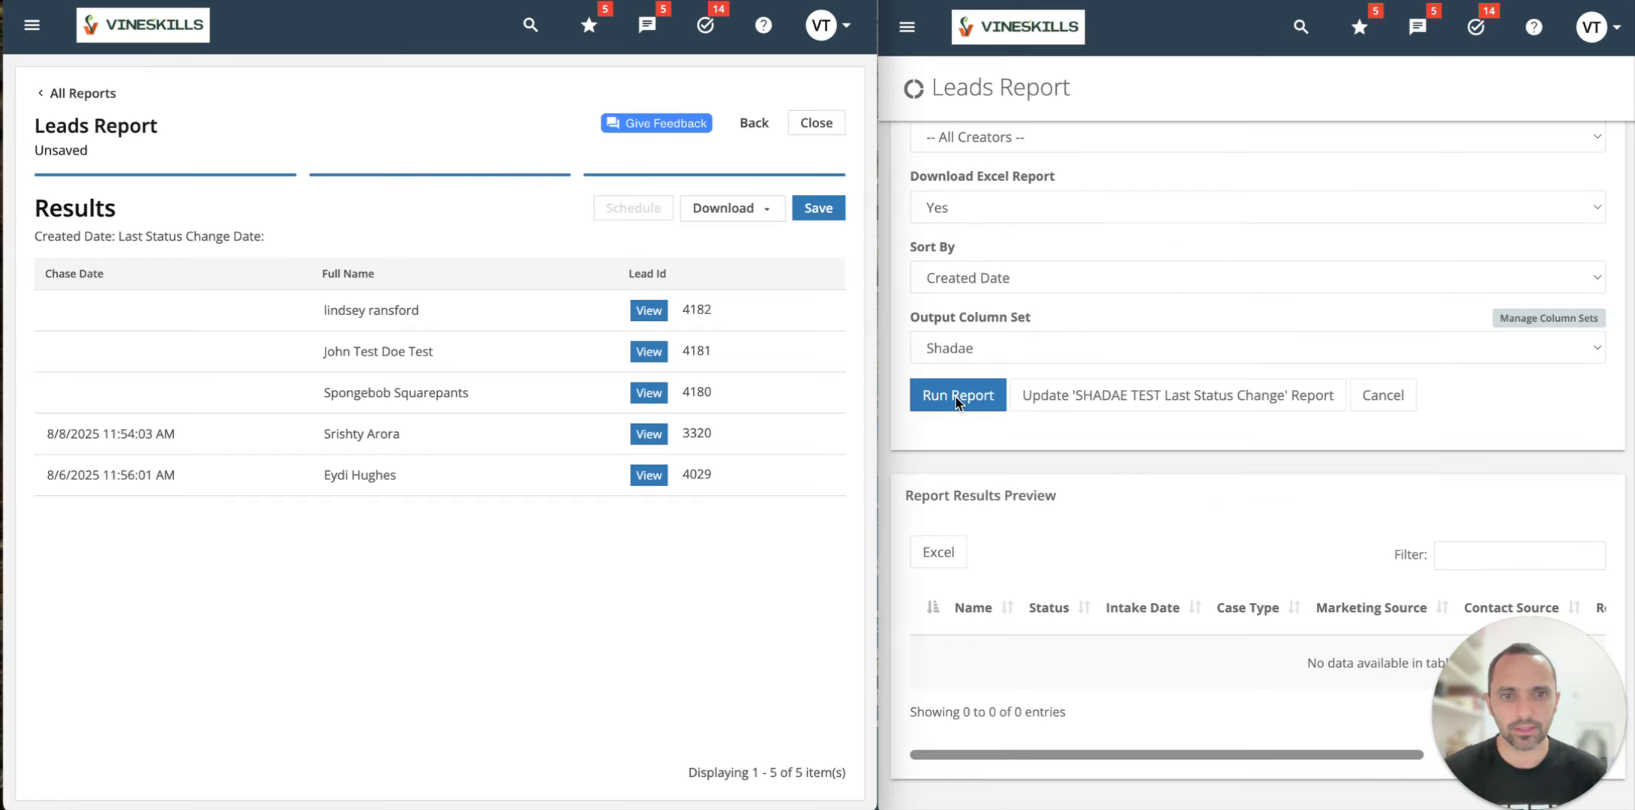
pyautogui.click(955, 395)
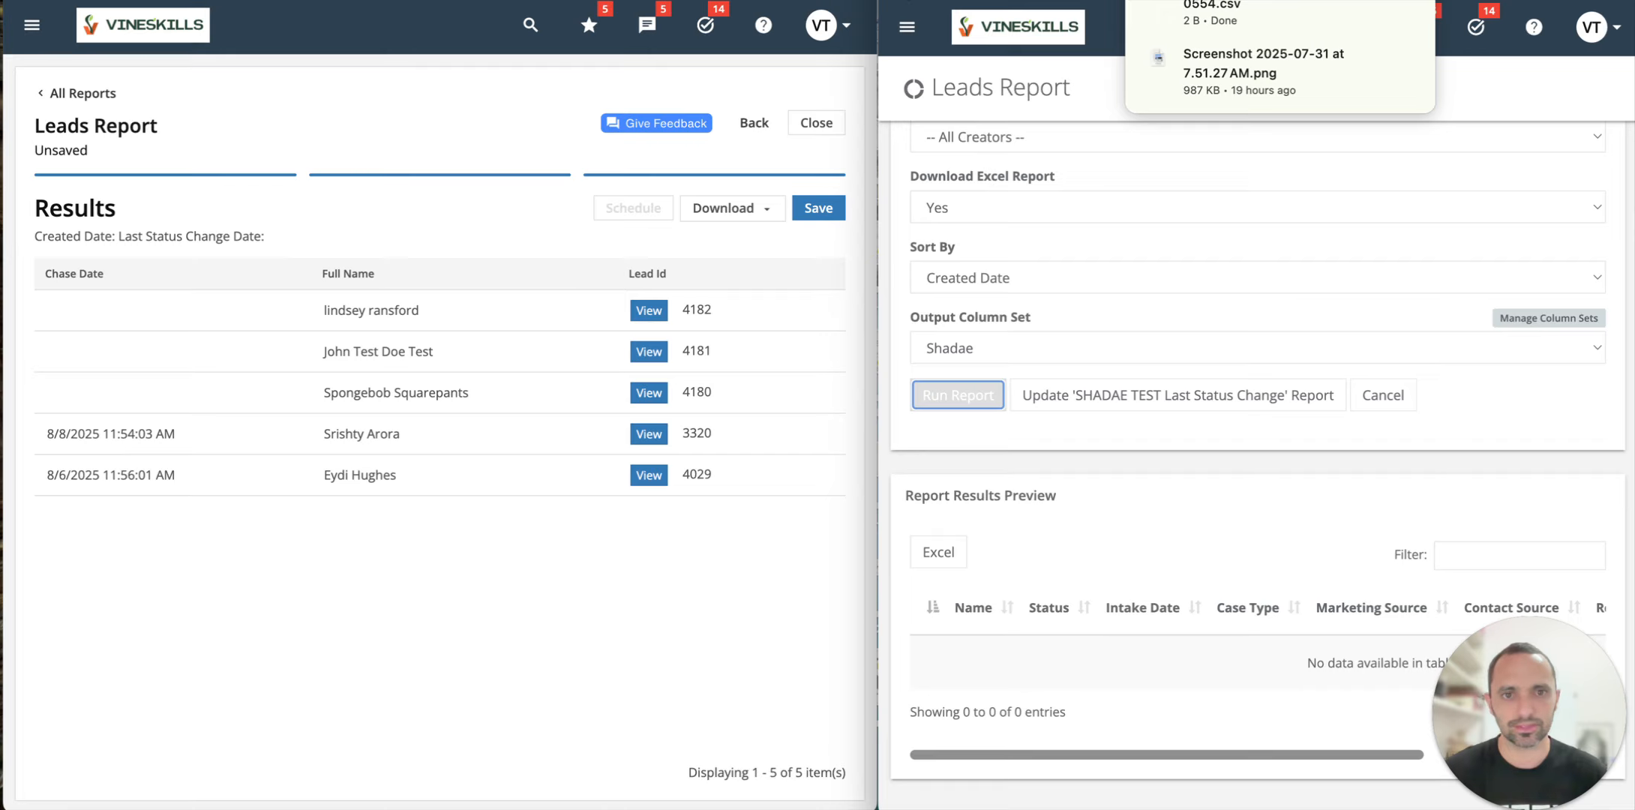
pyautogui.click(1002, 207)
pyautogui.click(993, 228)
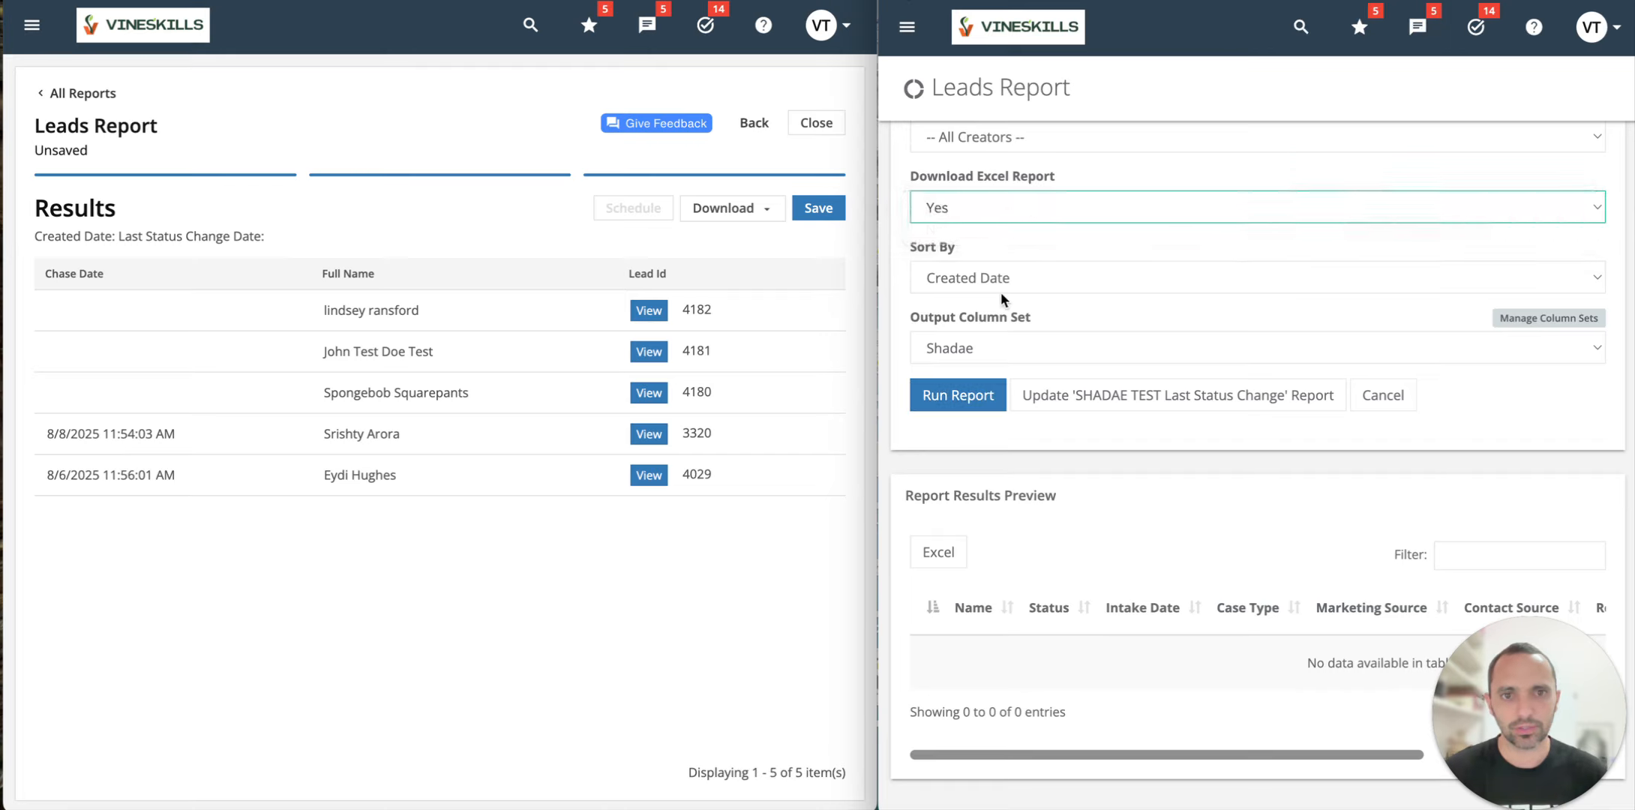
pyautogui.click(980, 395)
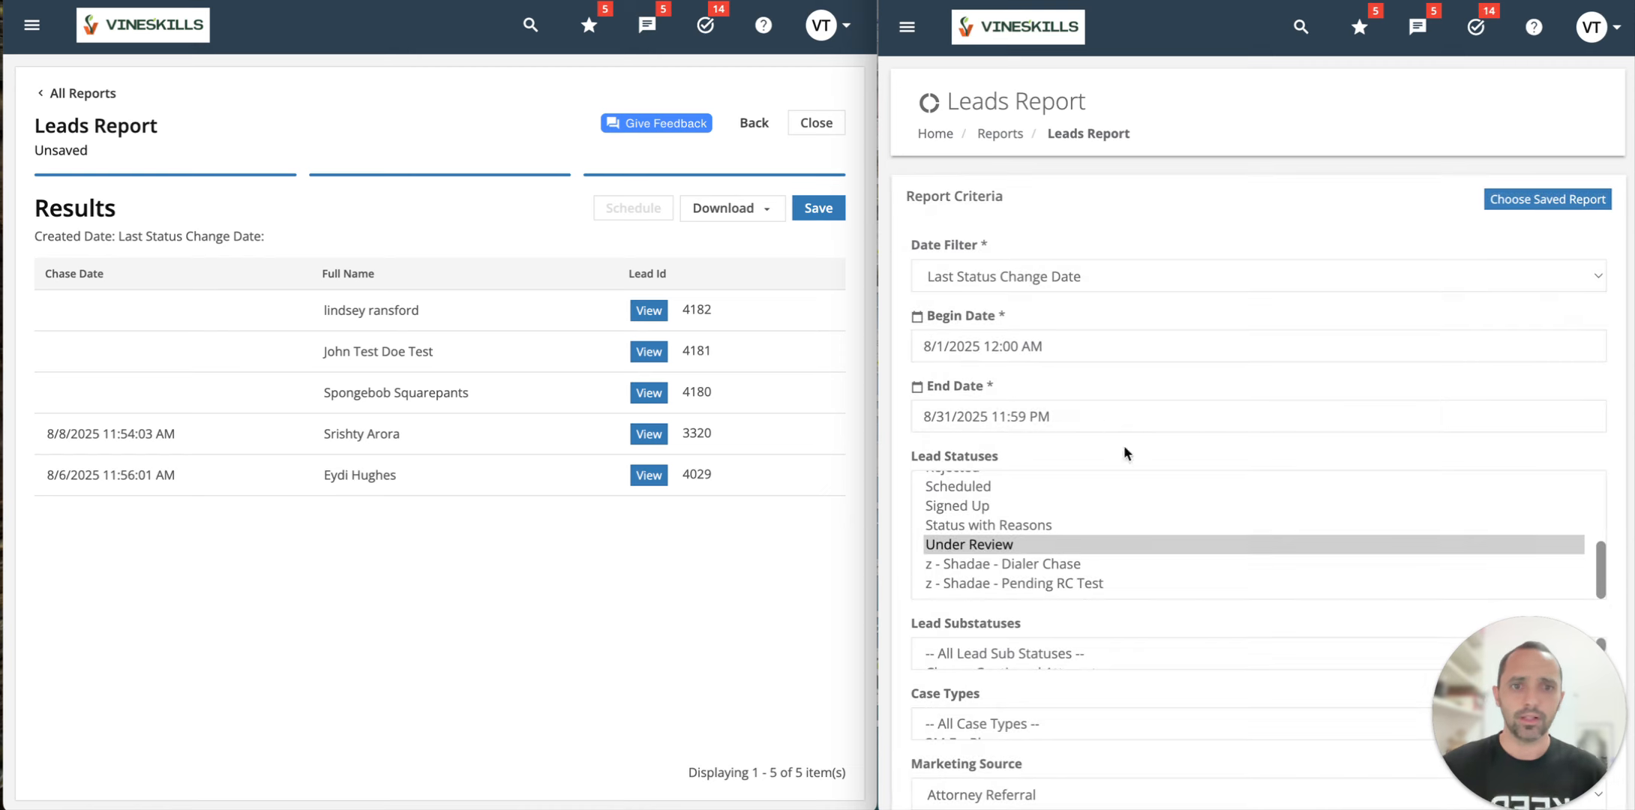
# Step: Select all lead statuses in the legacy report's criteria, starting from Assigned to Attorney
pyautogui.click(1026, 545)
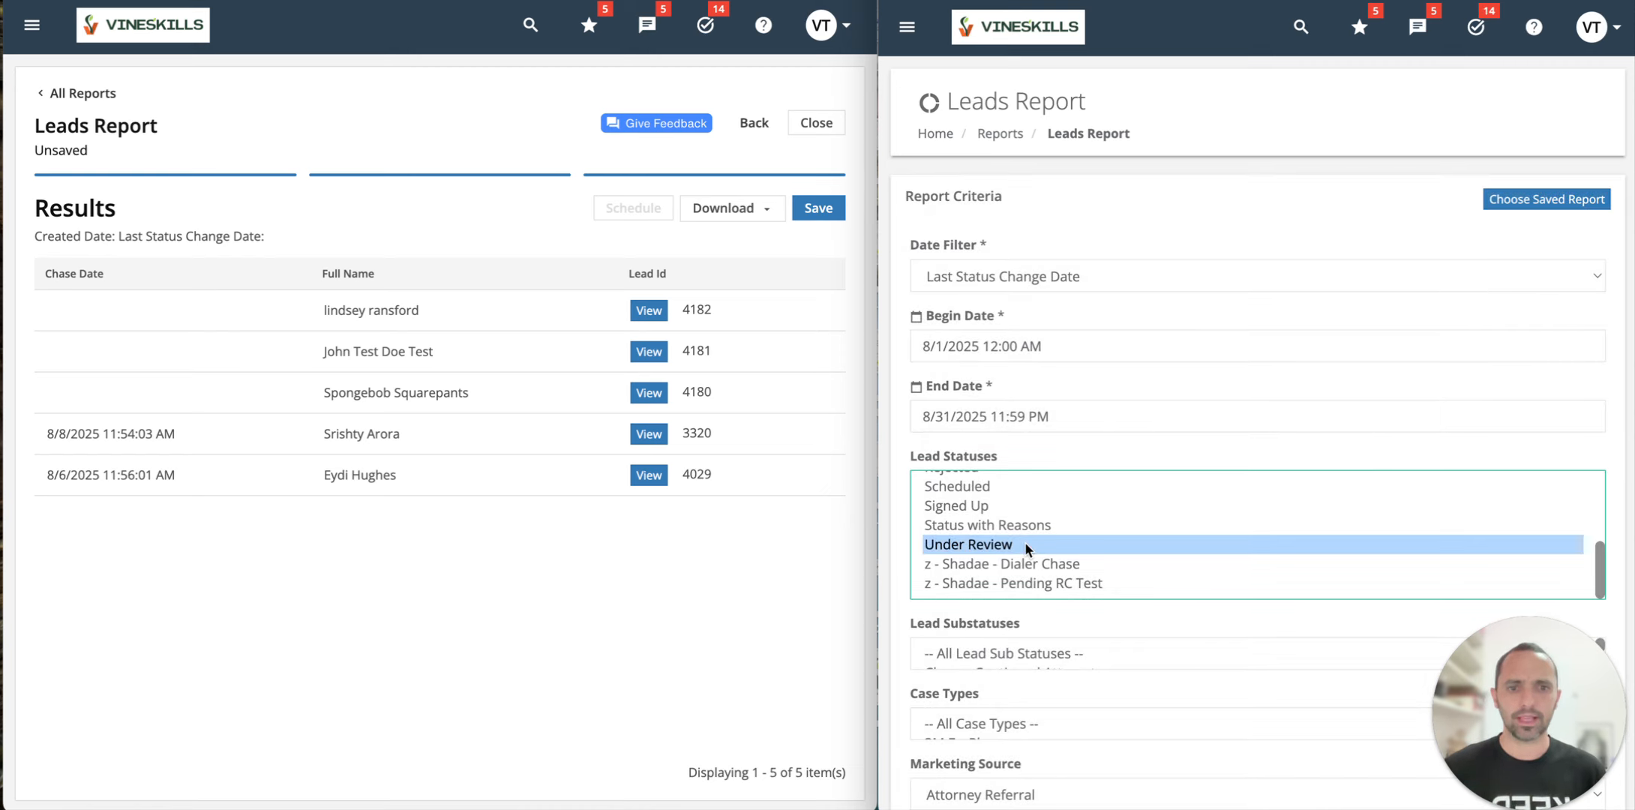
pyautogui.scroll(5, 1050, 506)
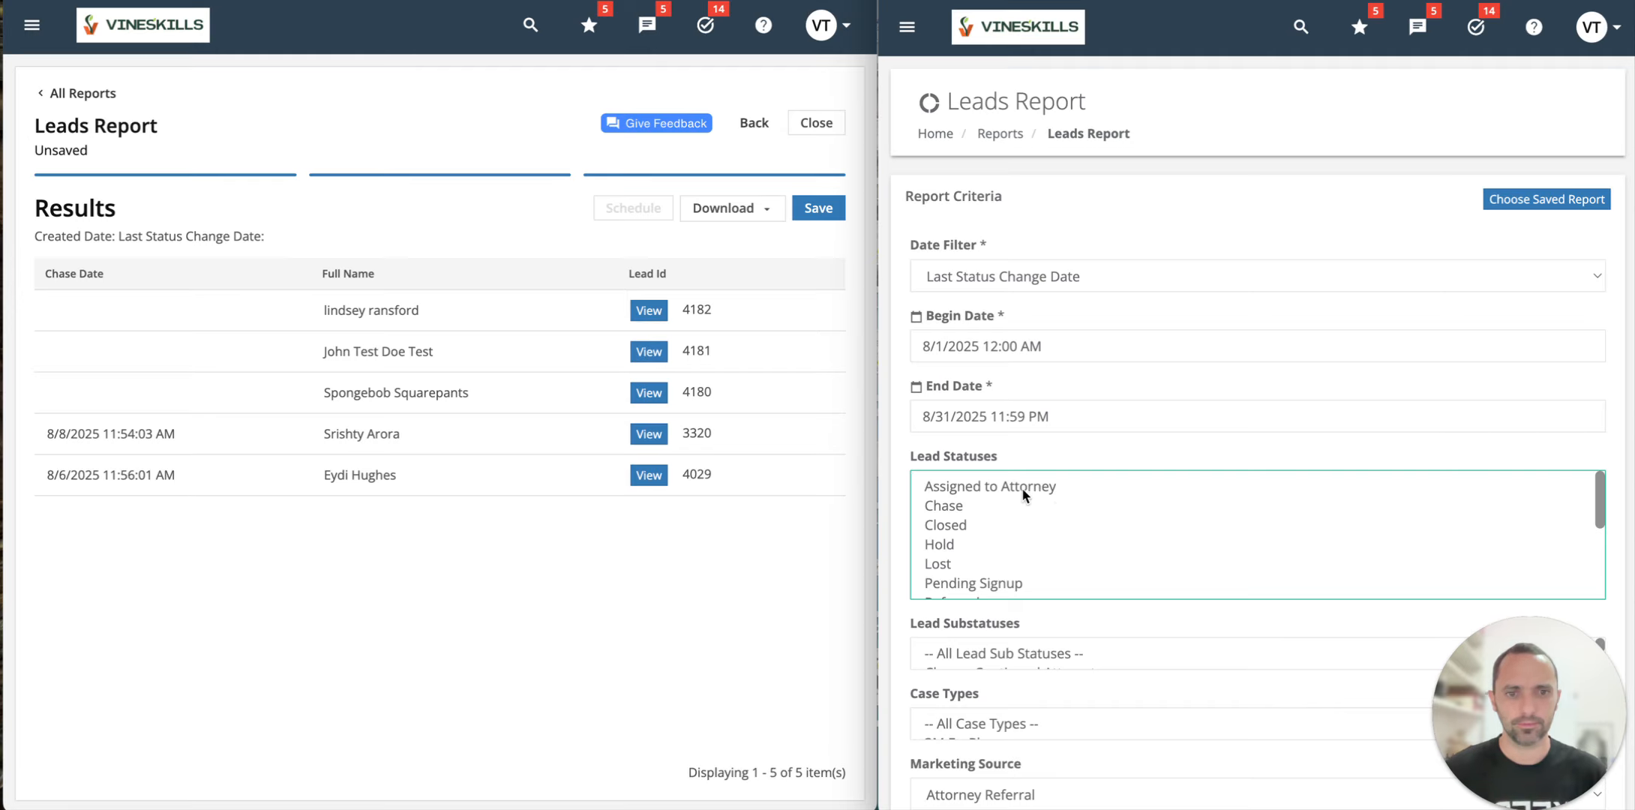
pyautogui.click(1025, 488)
pyautogui.scroll(-5, 1010, 527)
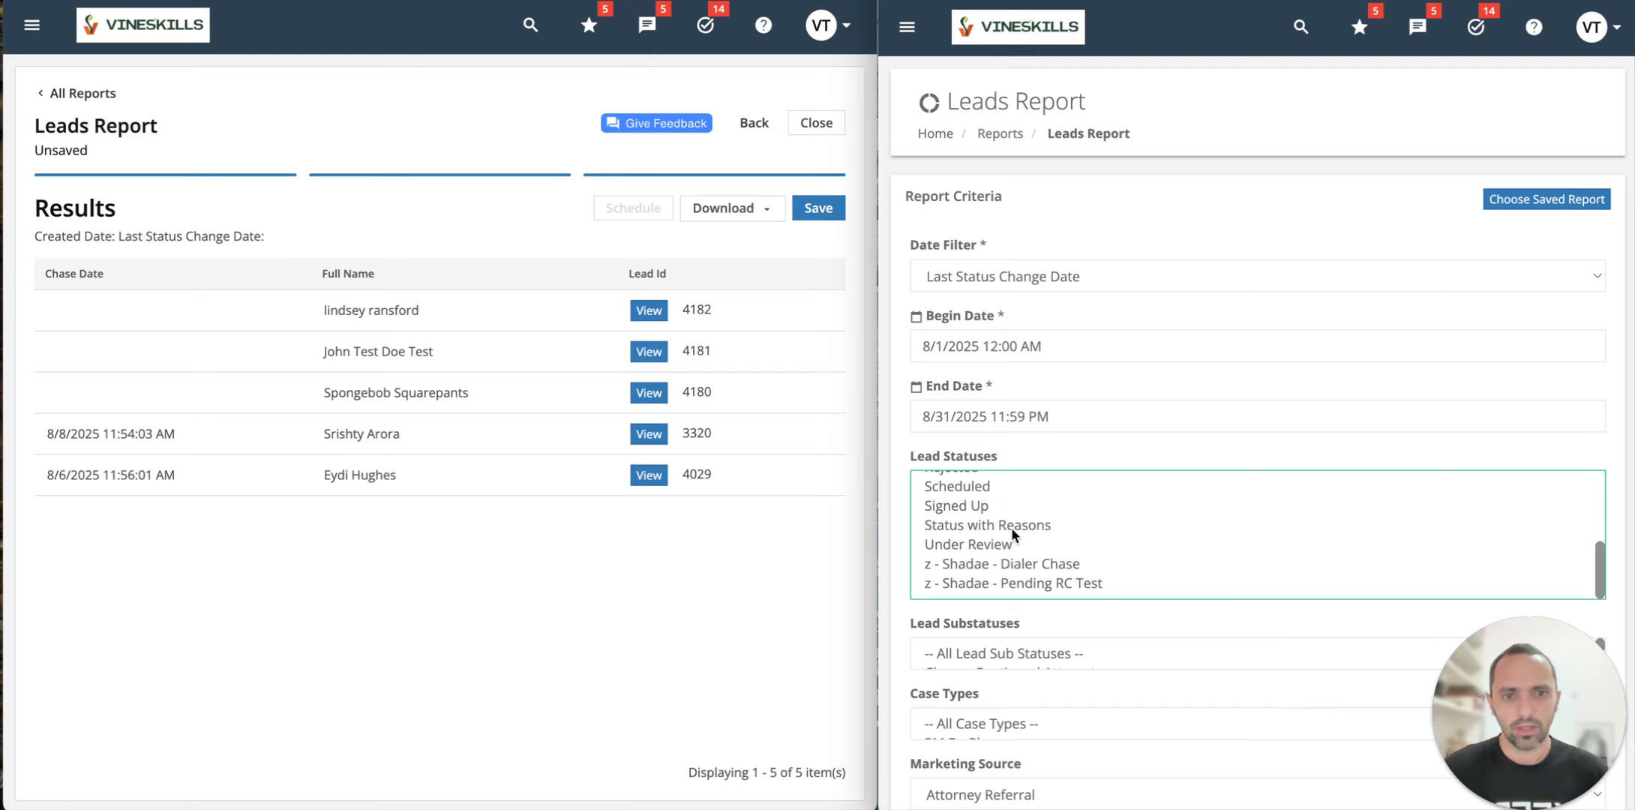
pyautogui.keyDown('shift'); pyautogui.click(999, 583); pyautogui.keyUp('shift')
pyautogui.click(1110, 417)
pyautogui.click(1170, 456)
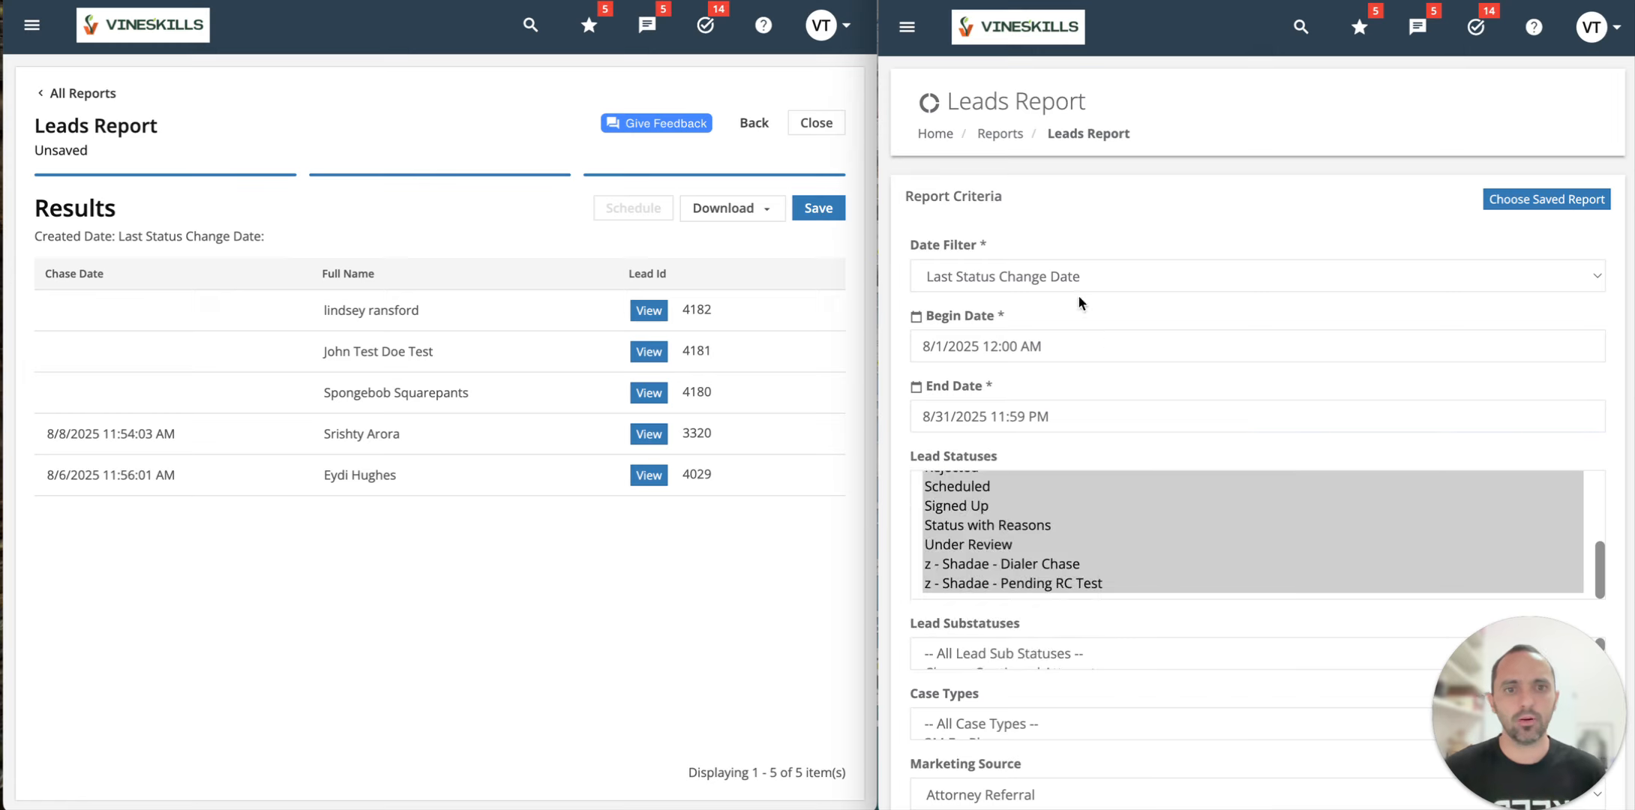
# Step: Start saving the new report and copy the Last Status Change report's name from the legacy saved reports
pyautogui.click(821, 210)
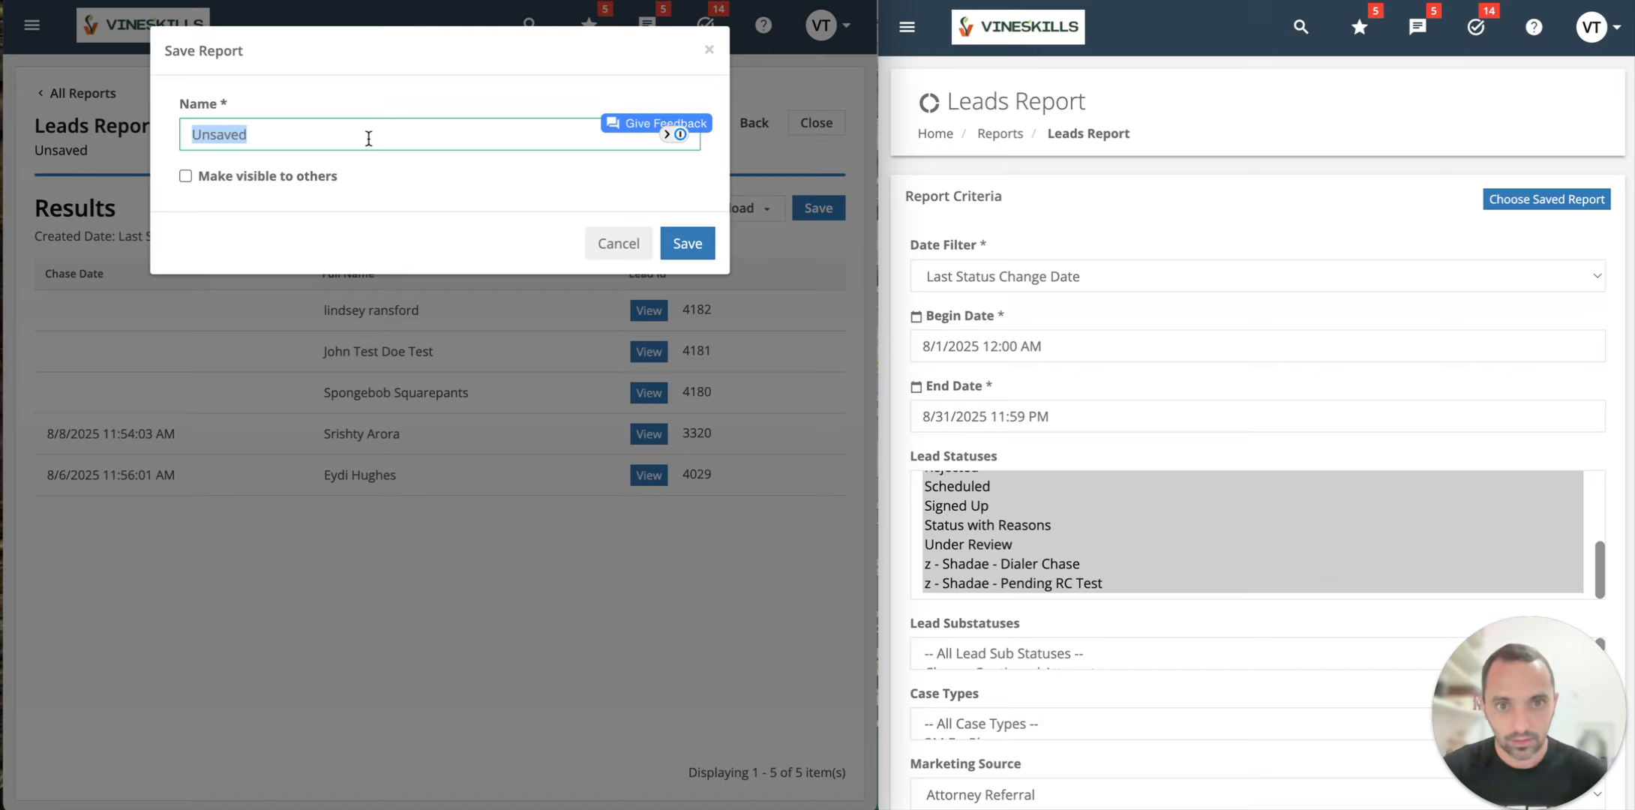
pyautogui.click(1095, 247)
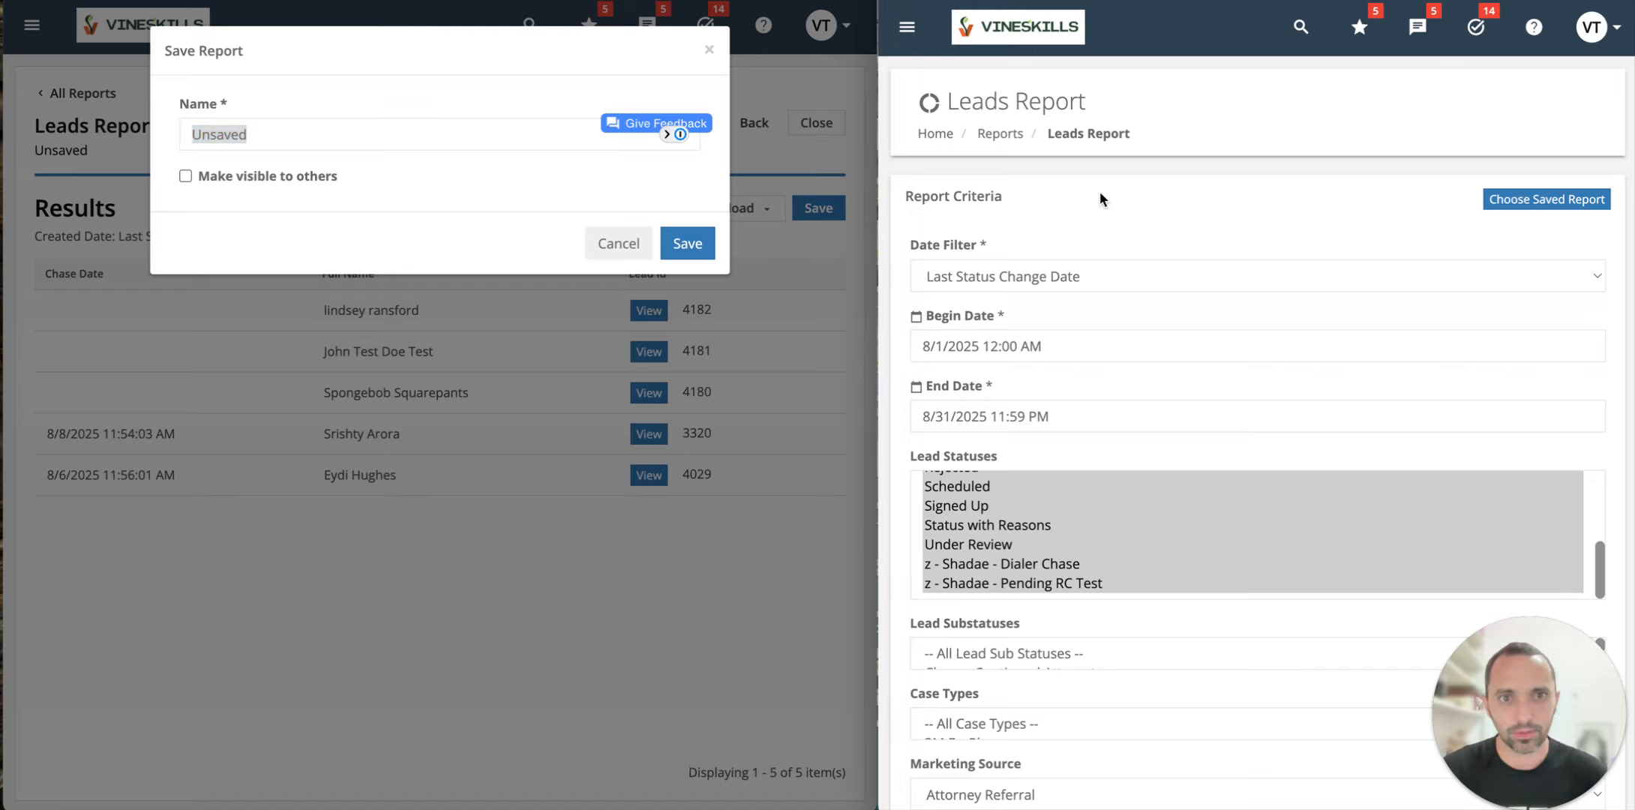
pyautogui.click(1005, 135)
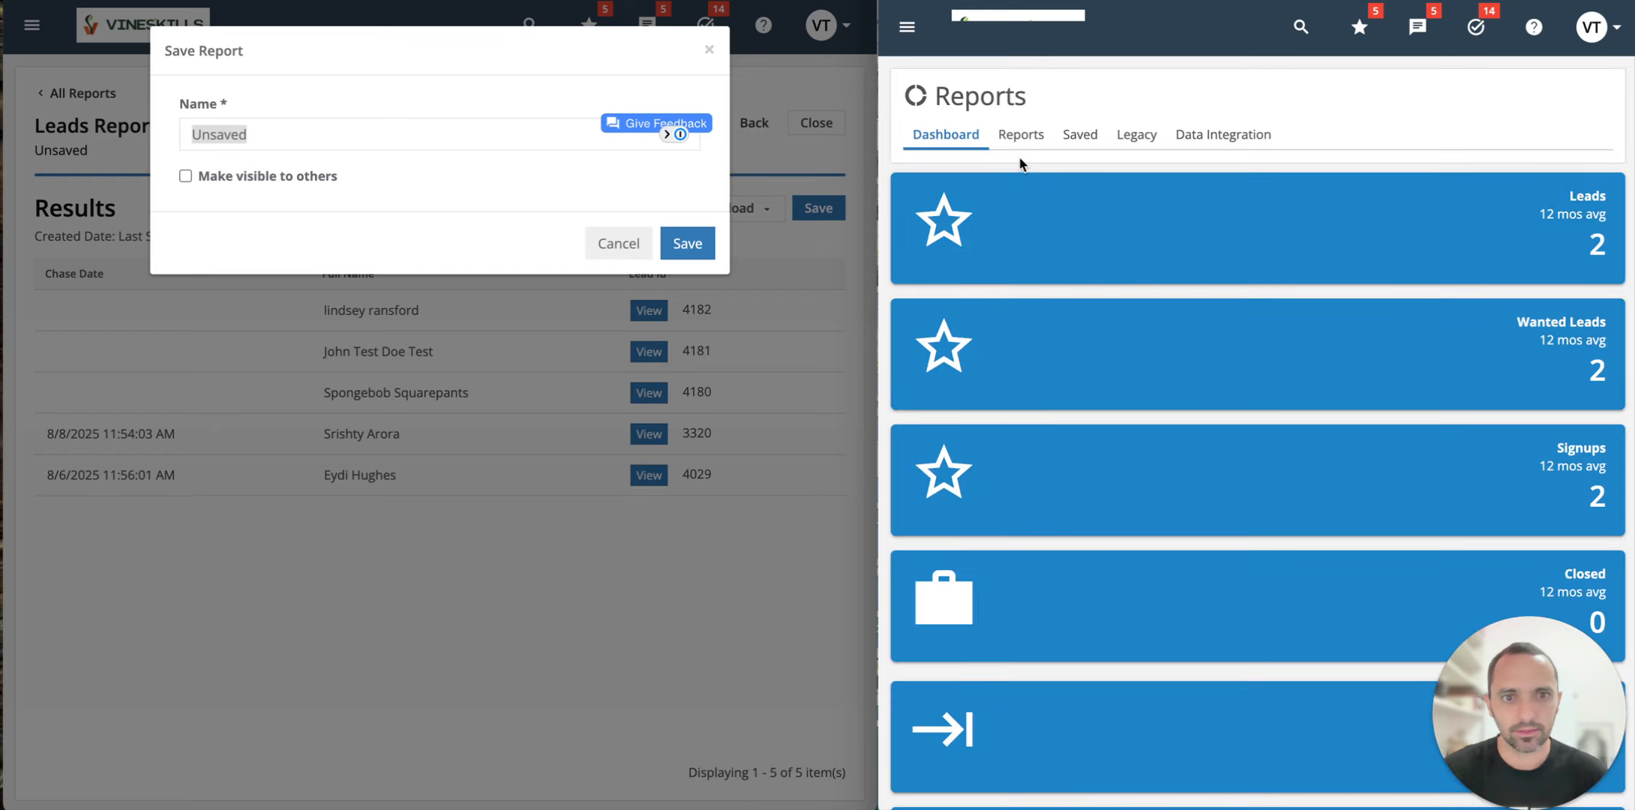
pyautogui.click(1132, 135)
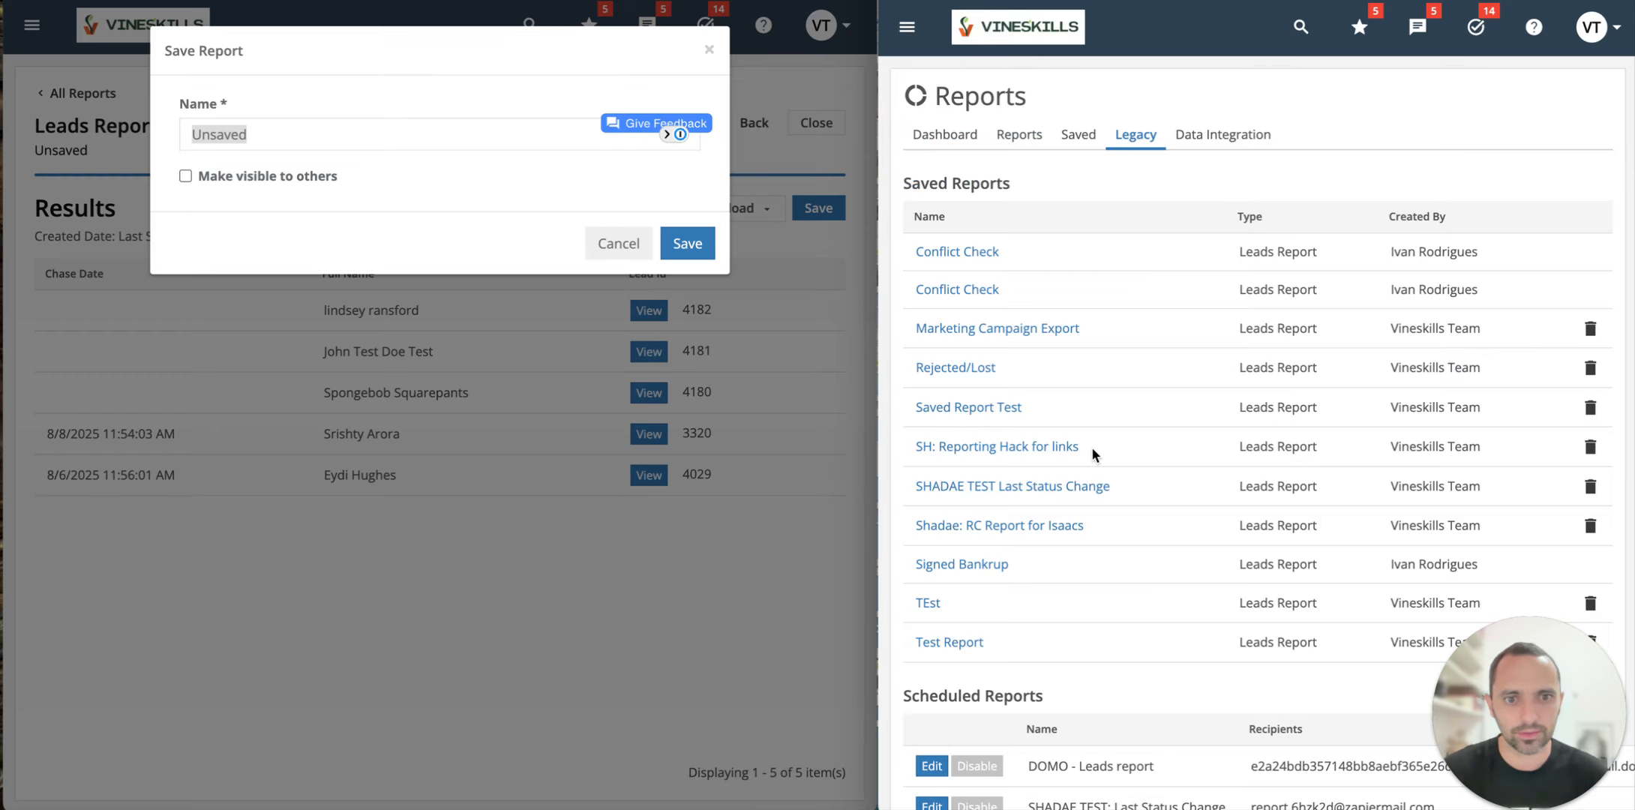
pyautogui.moveTo(1122, 491); pyautogui.dragTo(912, 501)
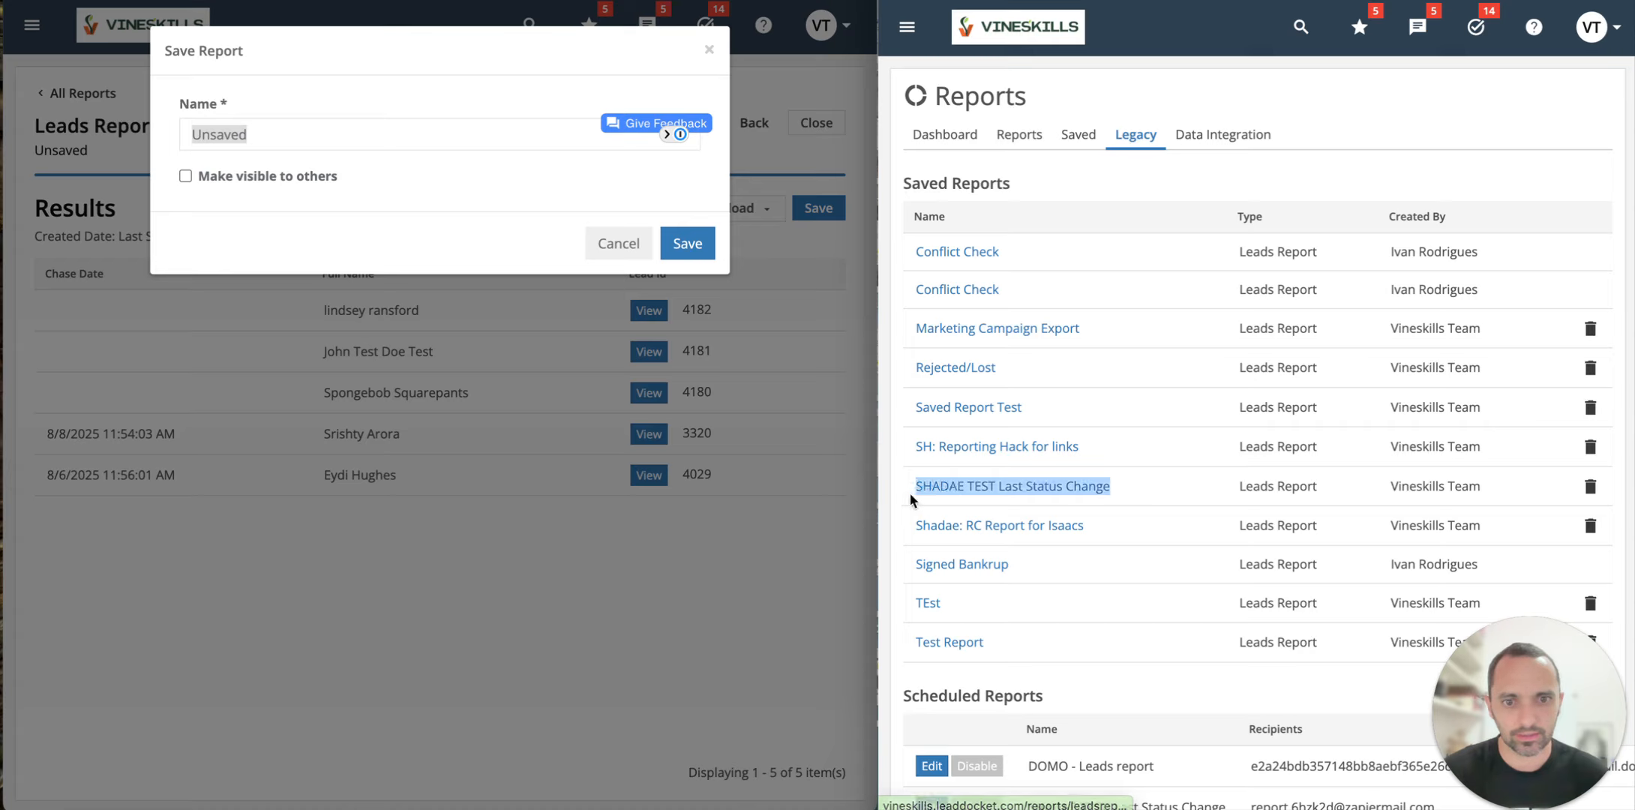
pyautogui.hotkey('ctrl', 'c')
# Step: Save the new report under the copied legacy name with the suffix _v2, visible to others
pyautogui.click(470, 135)
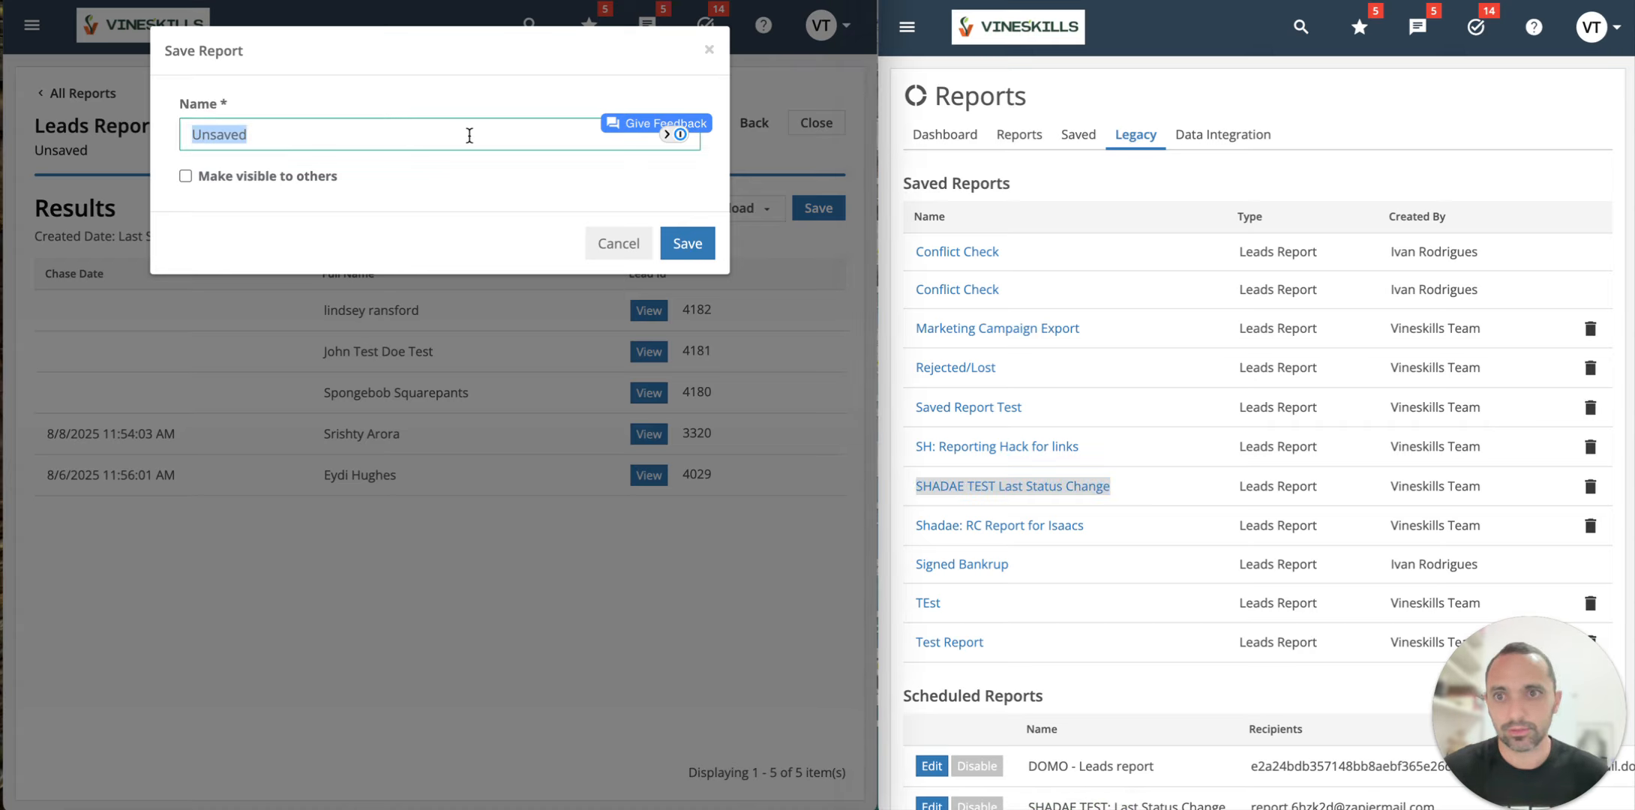
pyautogui.hotkey('ctrl', 'v')
pyautogui.write('_v2')
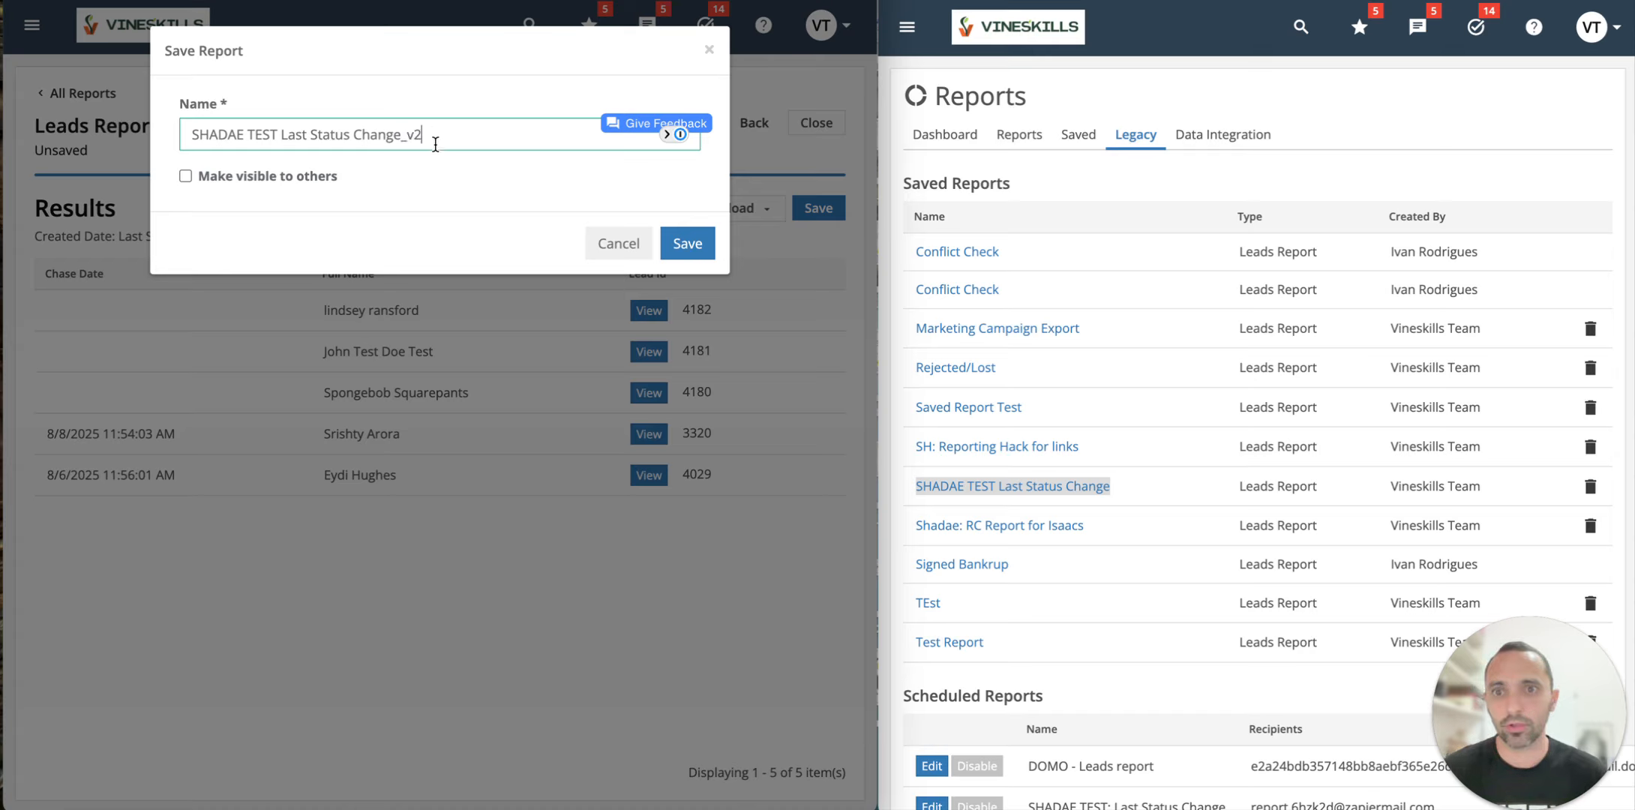
pyautogui.click(213, 182)
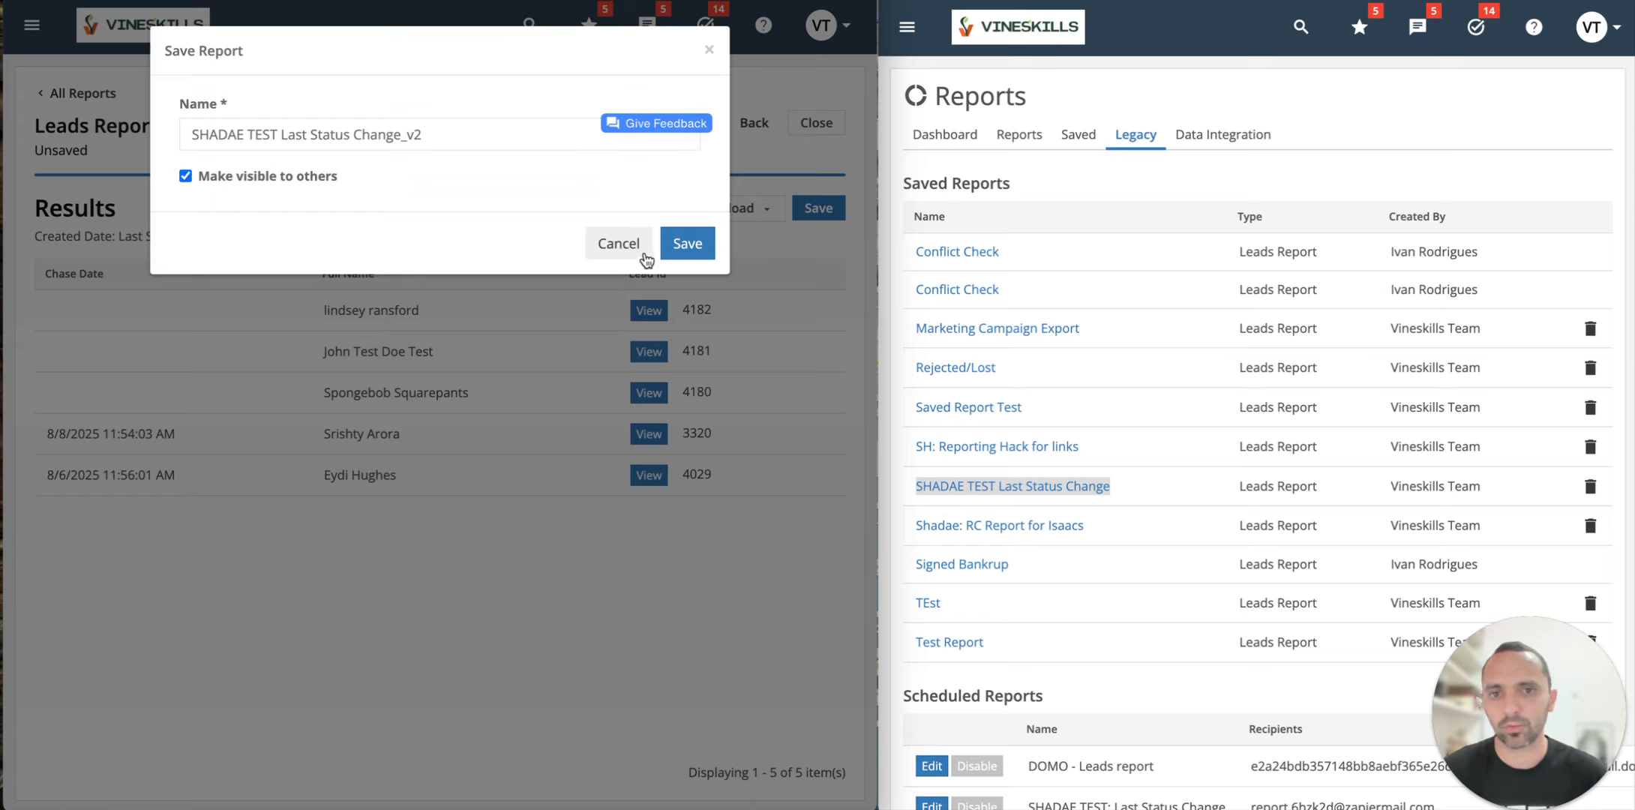
pyautogui.click(687, 243)
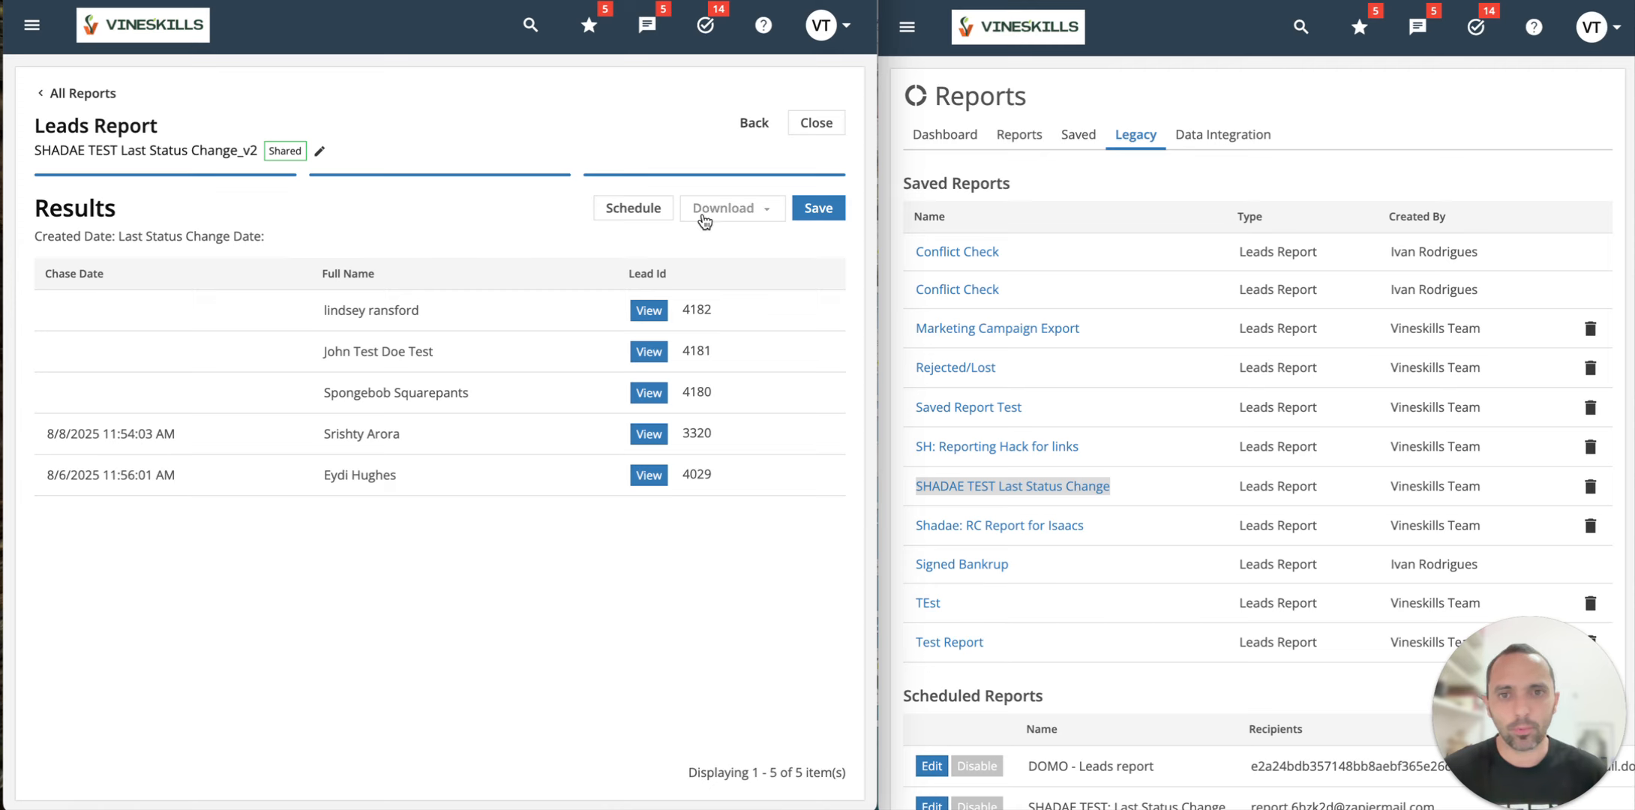
# Step: Open the new report's schedule settings and the legacy Last Status Change scheduled report for reference
pyautogui.click(635, 209)
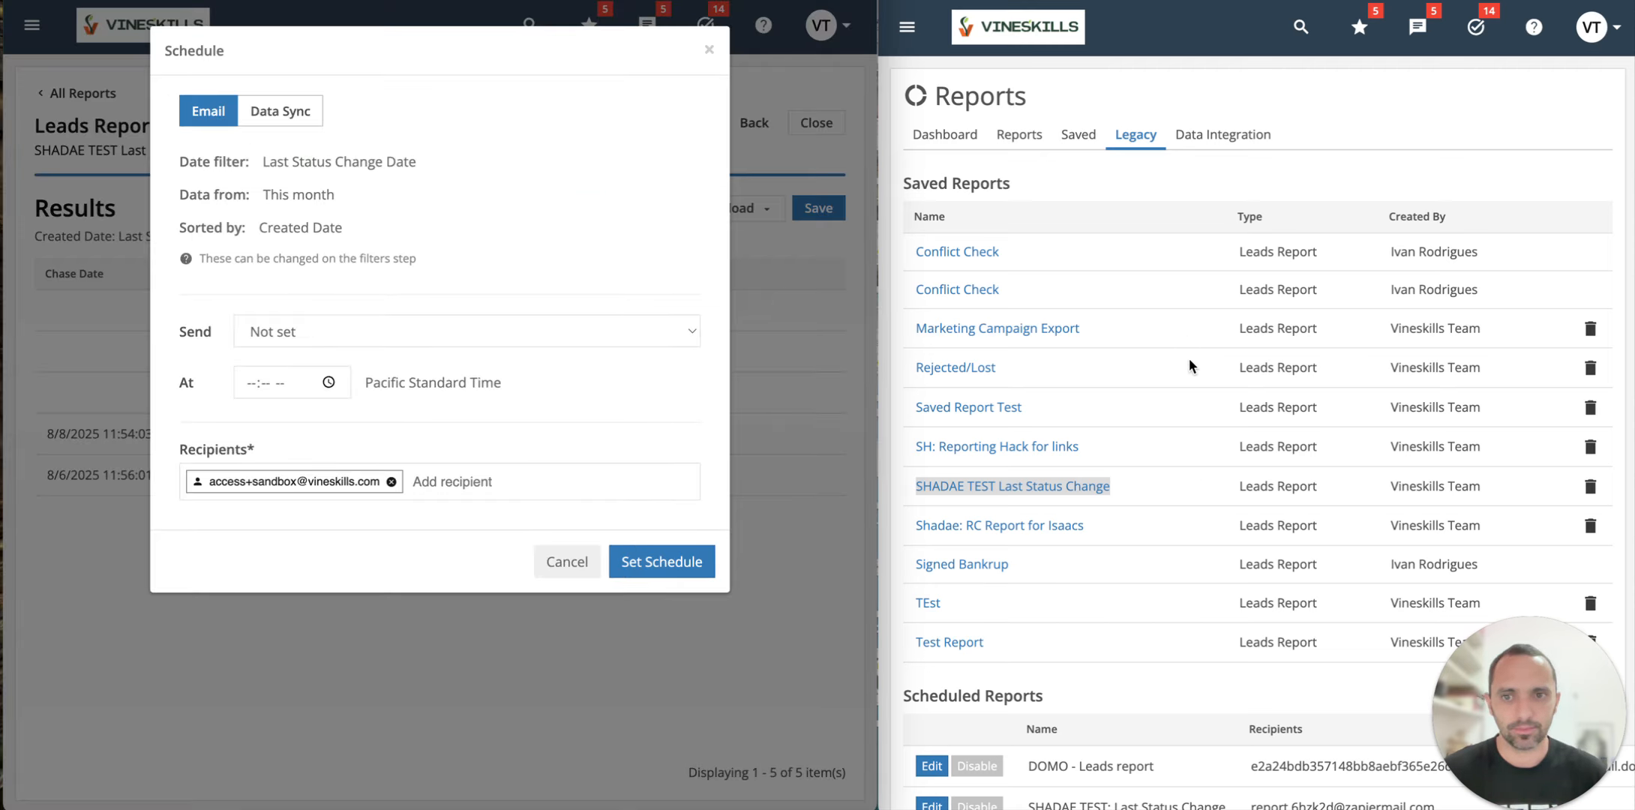
pyautogui.scroll(-1, 1201, 486)
pyautogui.scroll(-4, 1200, 484)
pyautogui.click(932, 506)
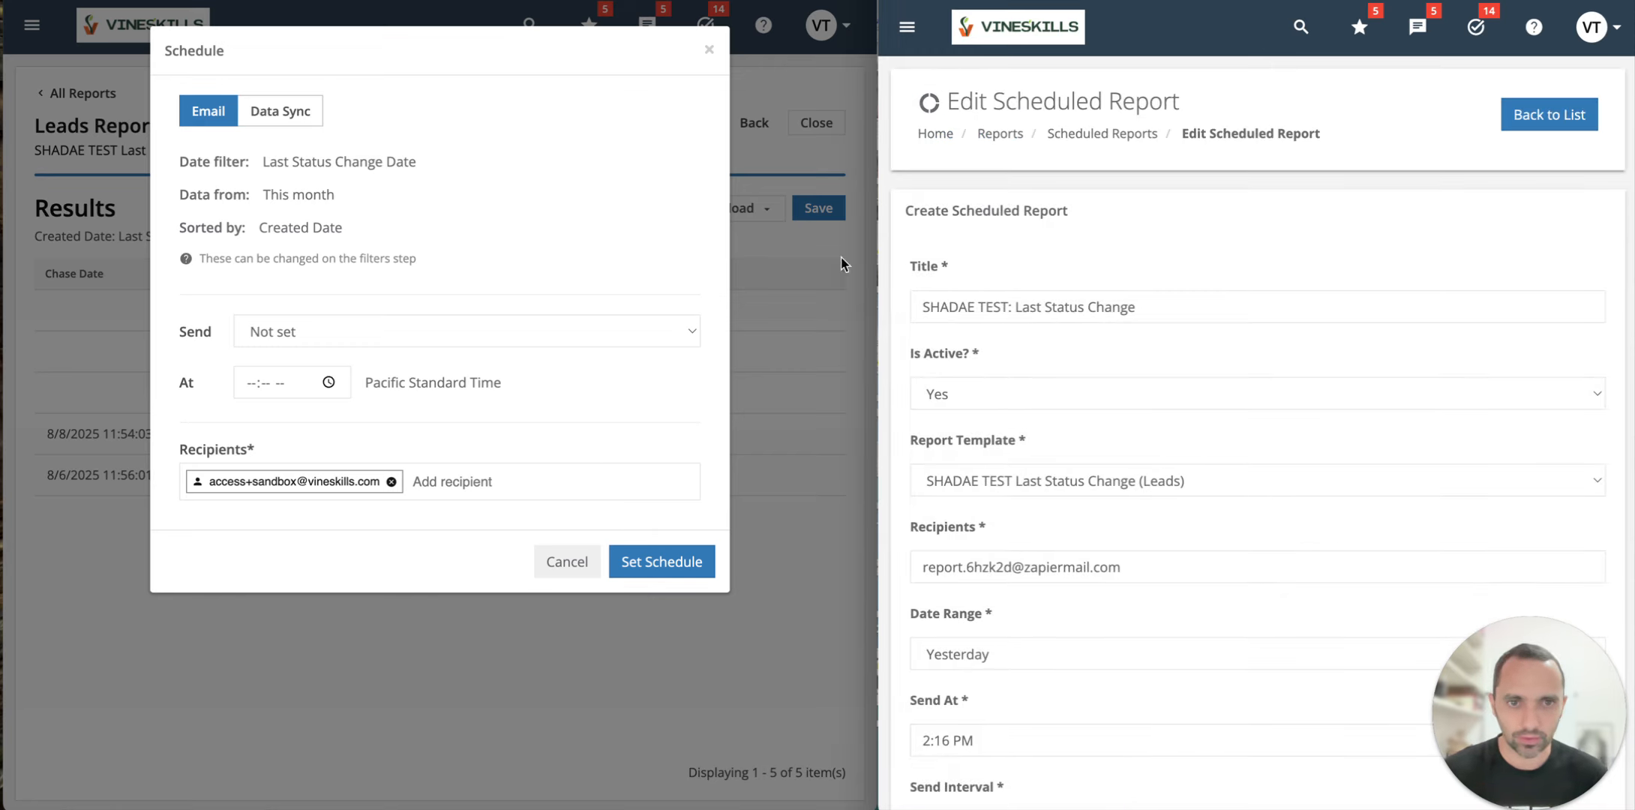
pyautogui.scroll(-2, 1106, 352)
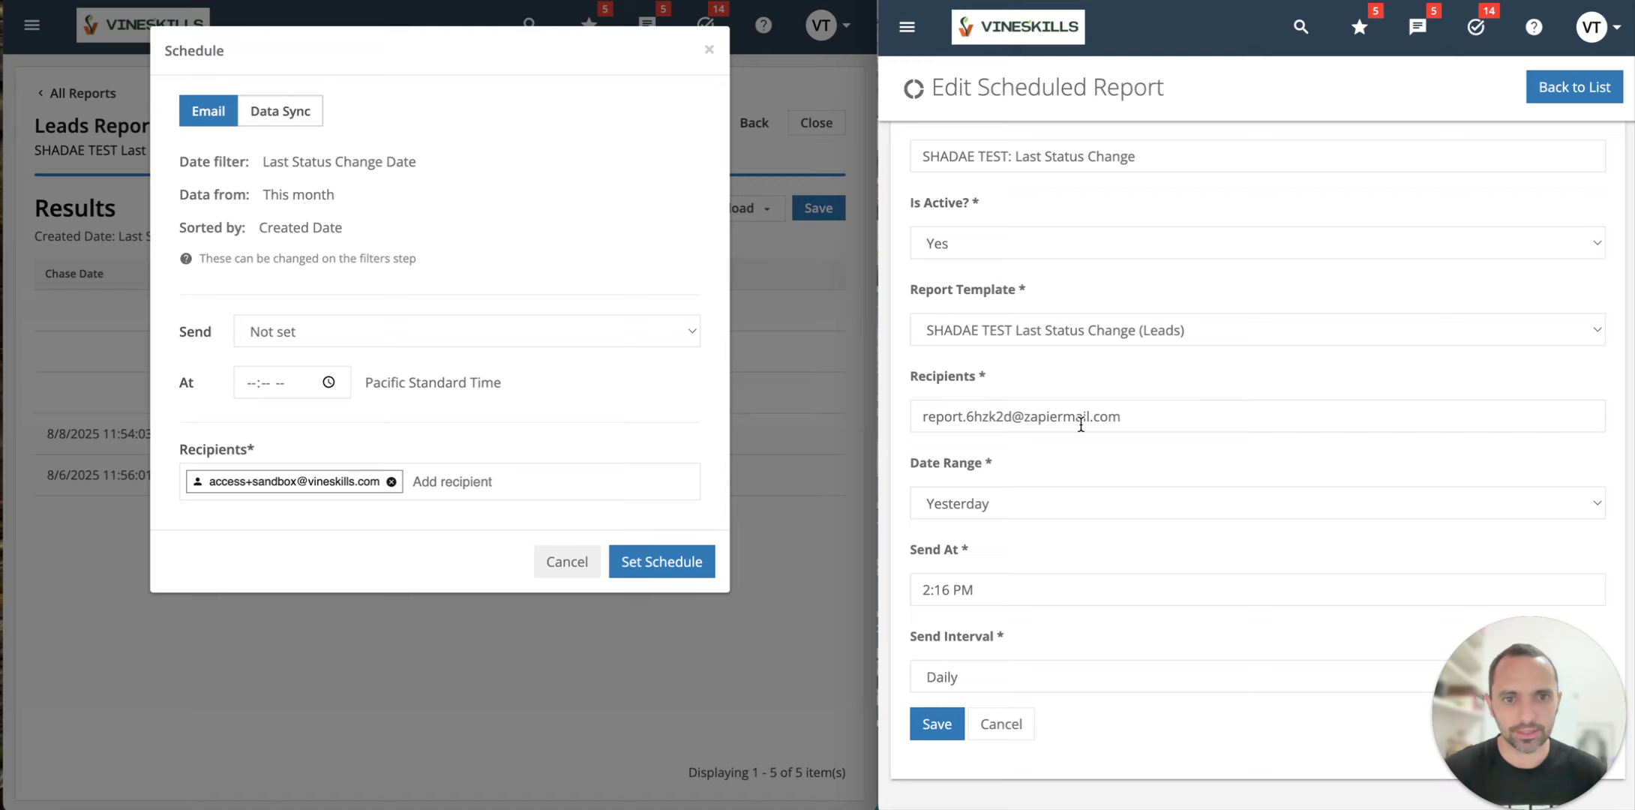
# Step: Add the legacy scheduled report's recipient e-mail to the new schedule and remove the default recipient
pyautogui.tripleClick(1080, 419)
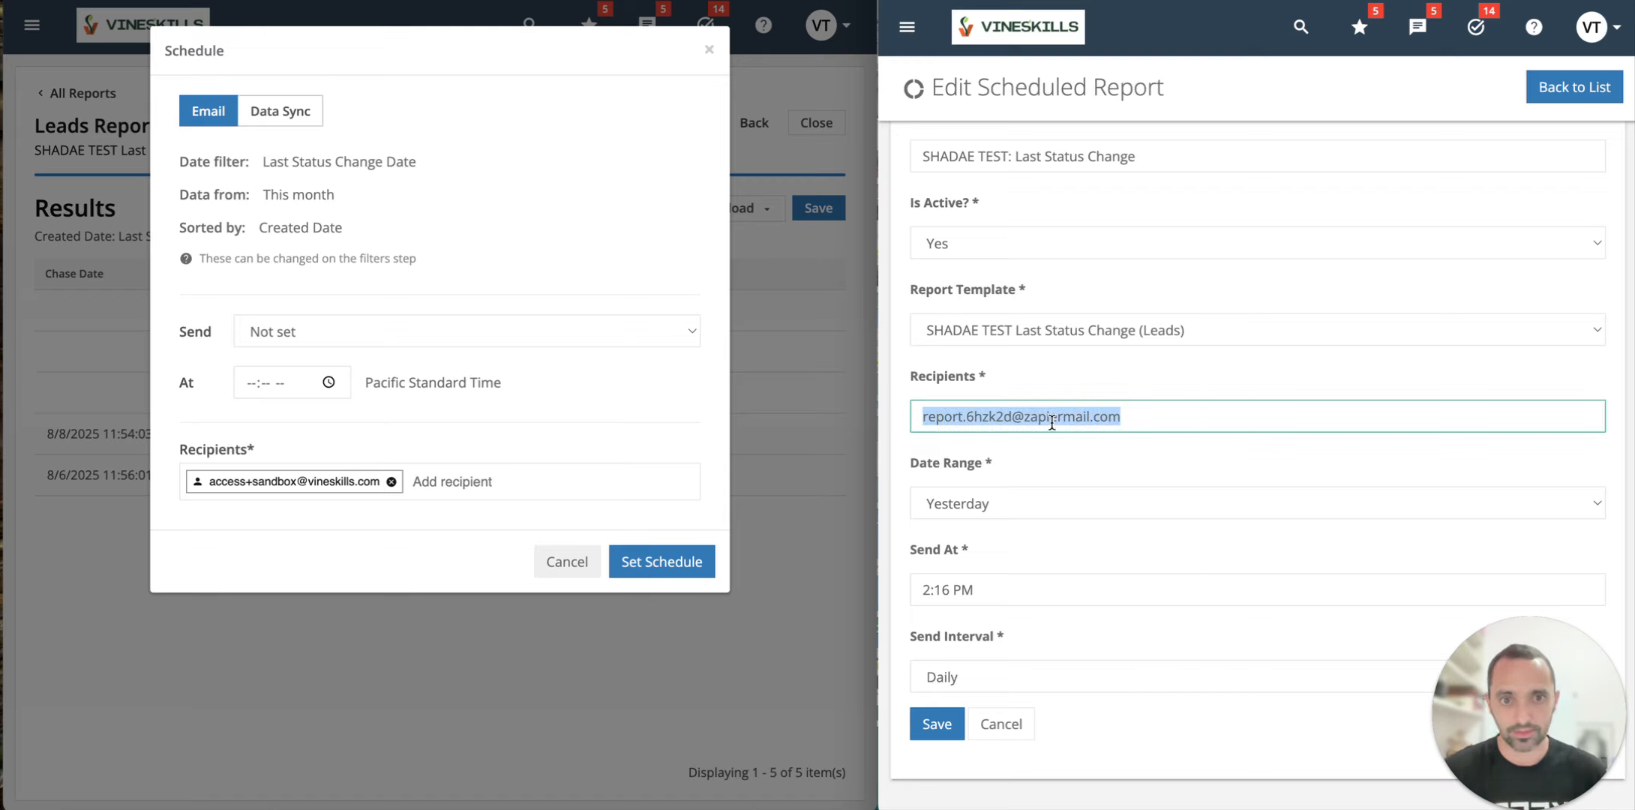
pyautogui.click(542, 484)
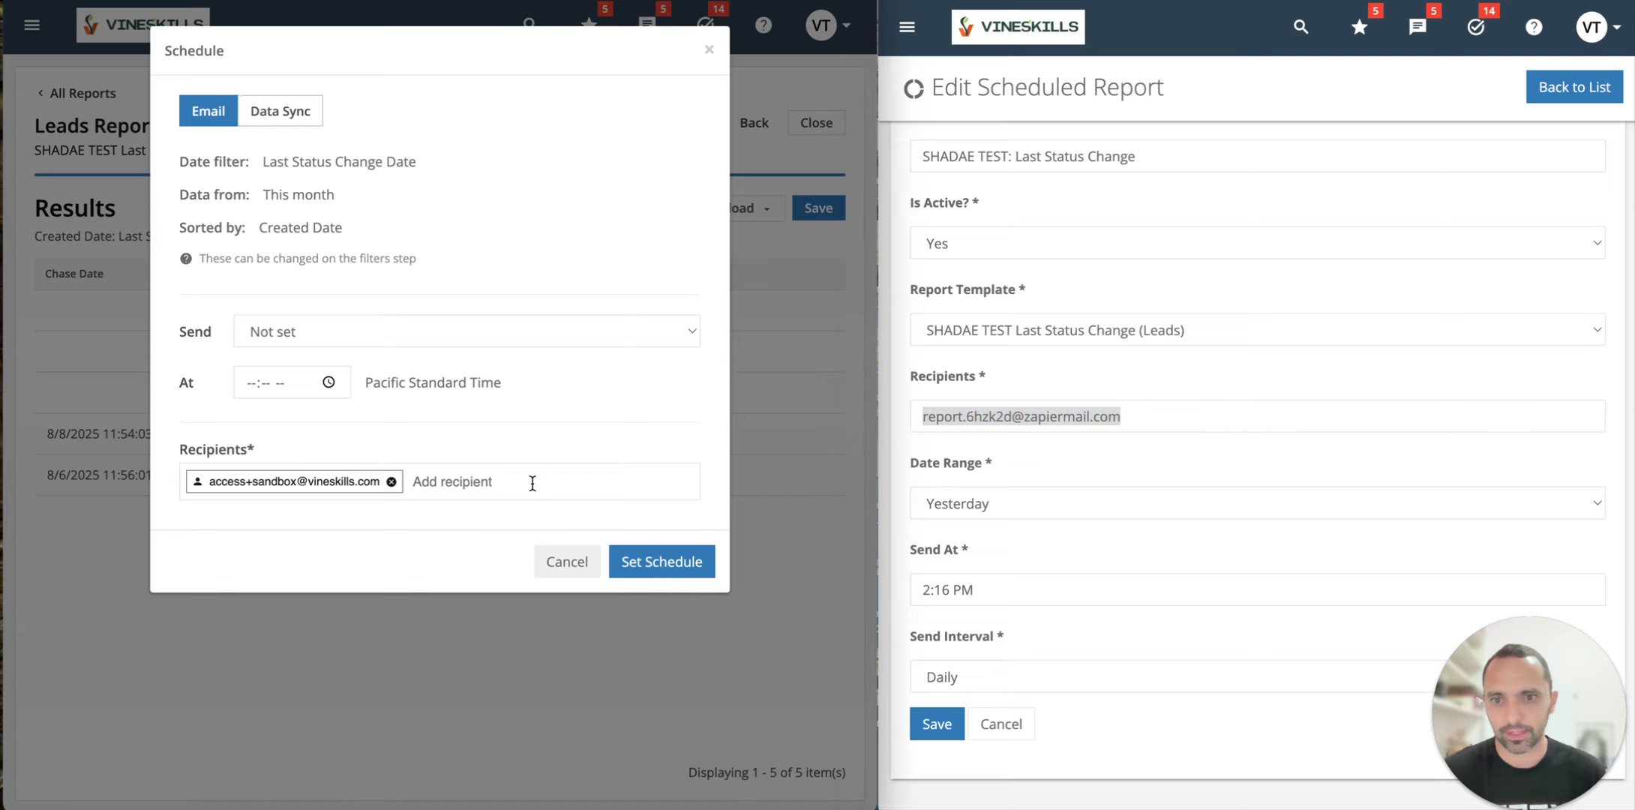
pyautogui.hotkey('ctrl', 'v')
pyautogui.press('Return')
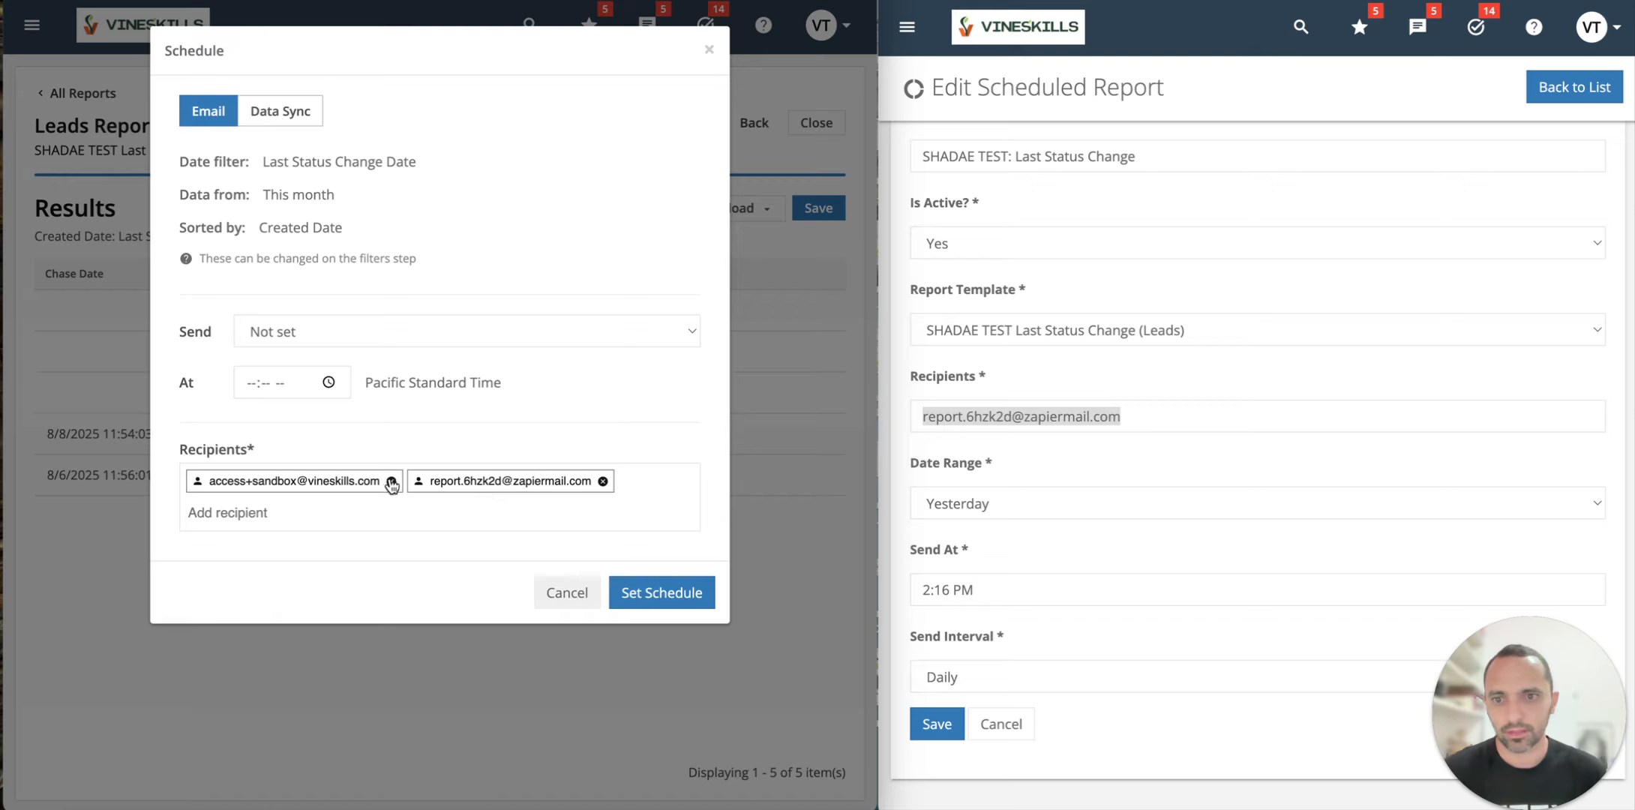
pyautogui.click(390, 481)
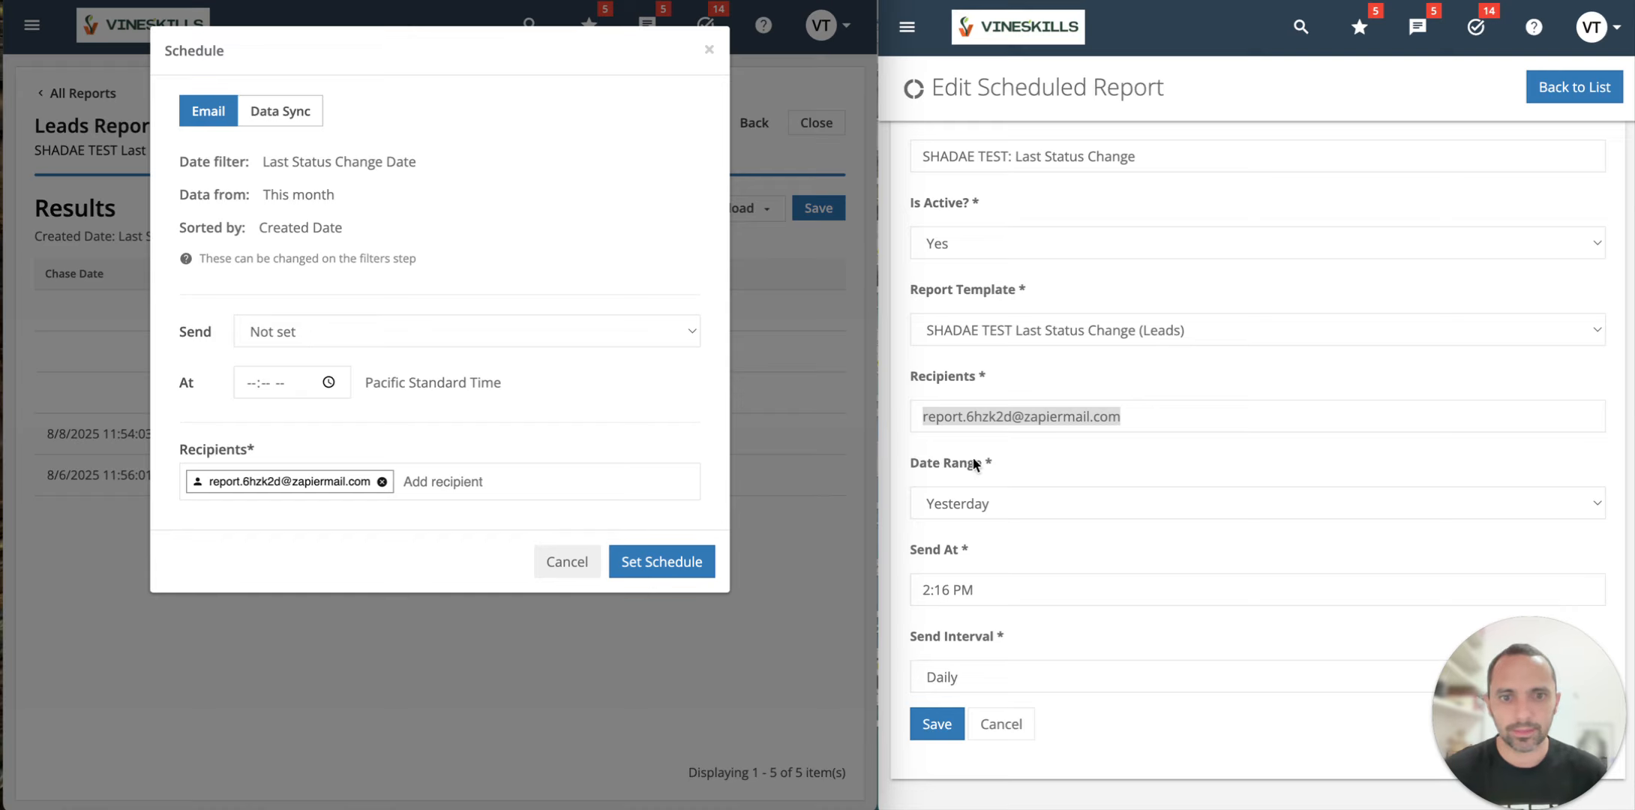
# Step: Set the new report's schedule to send daily at 02:16 PM and save the schedule
pyautogui.click(327, 314)
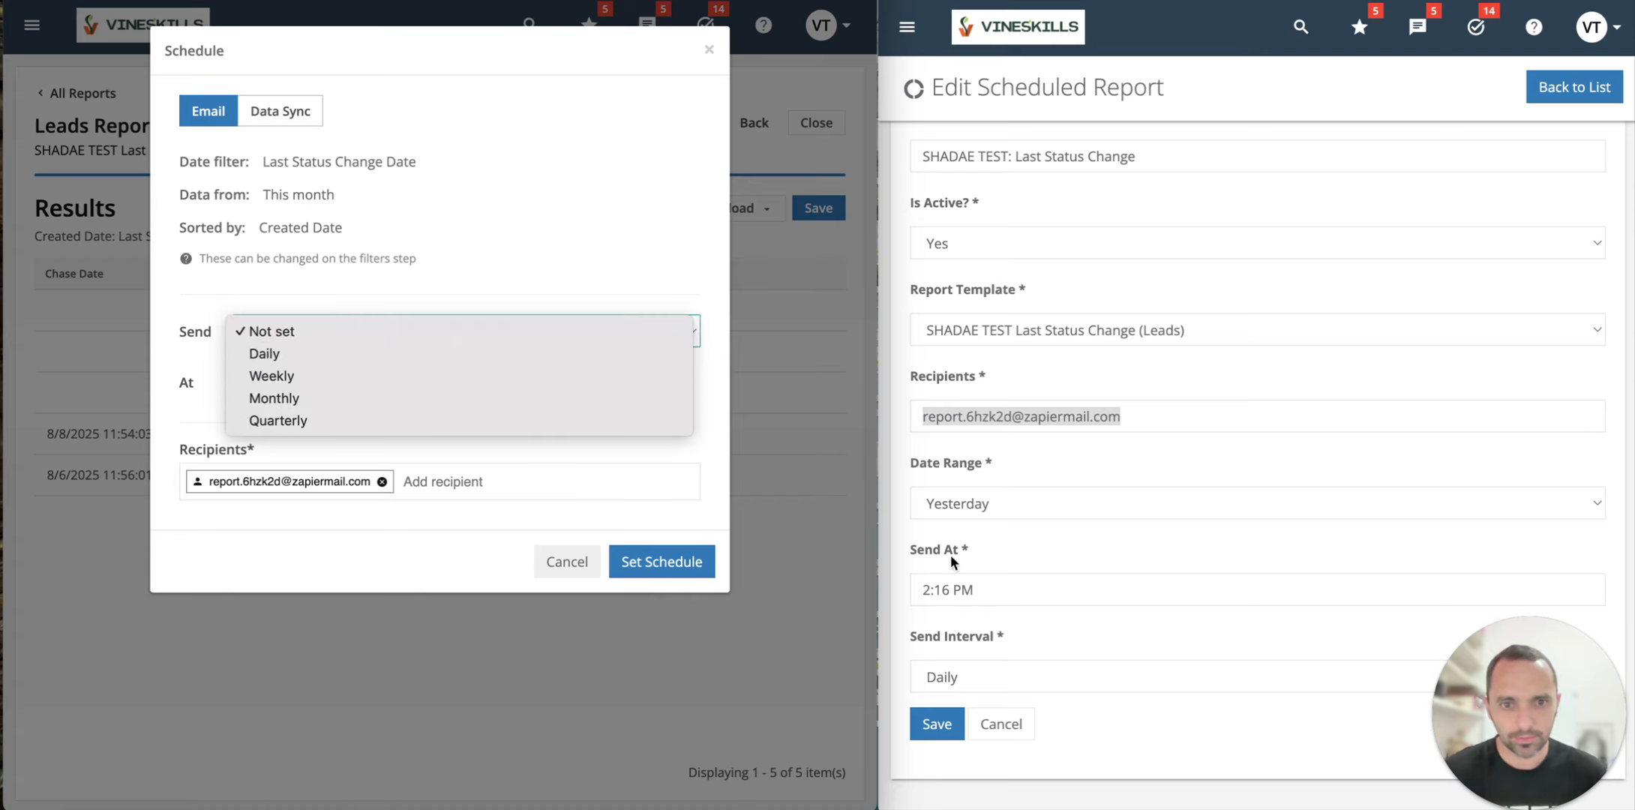
pyautogui.click(275, 354)
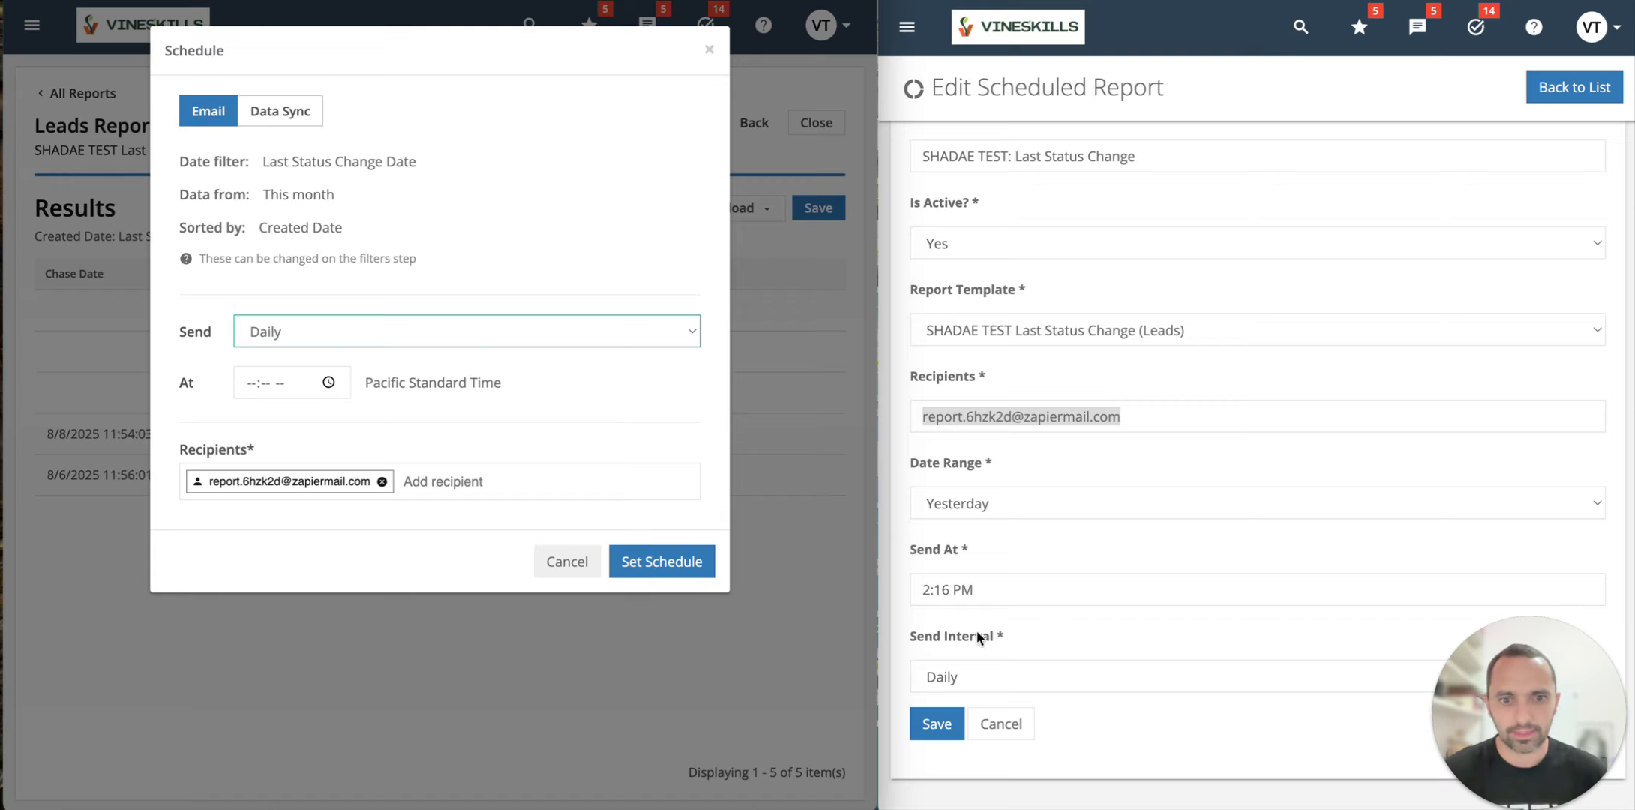
pyautogui.click(329, 381)
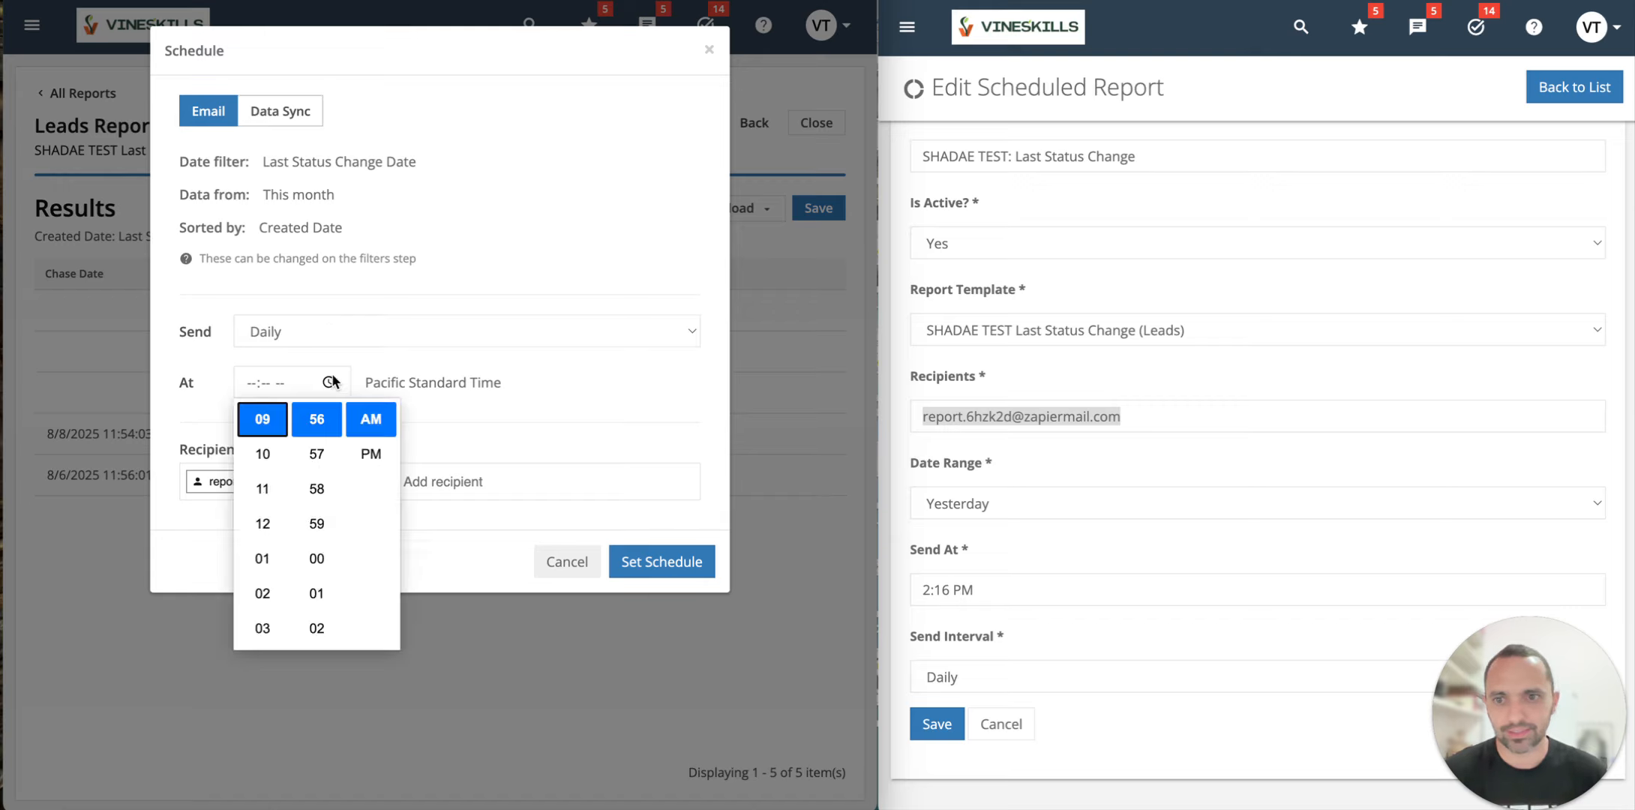
pyautogui.click(268, 600)
pyautogui.scroll(-4, 332, 558)
pyautogui.scroll(-2, 327, 610)
pyautogui.click(326, 627)
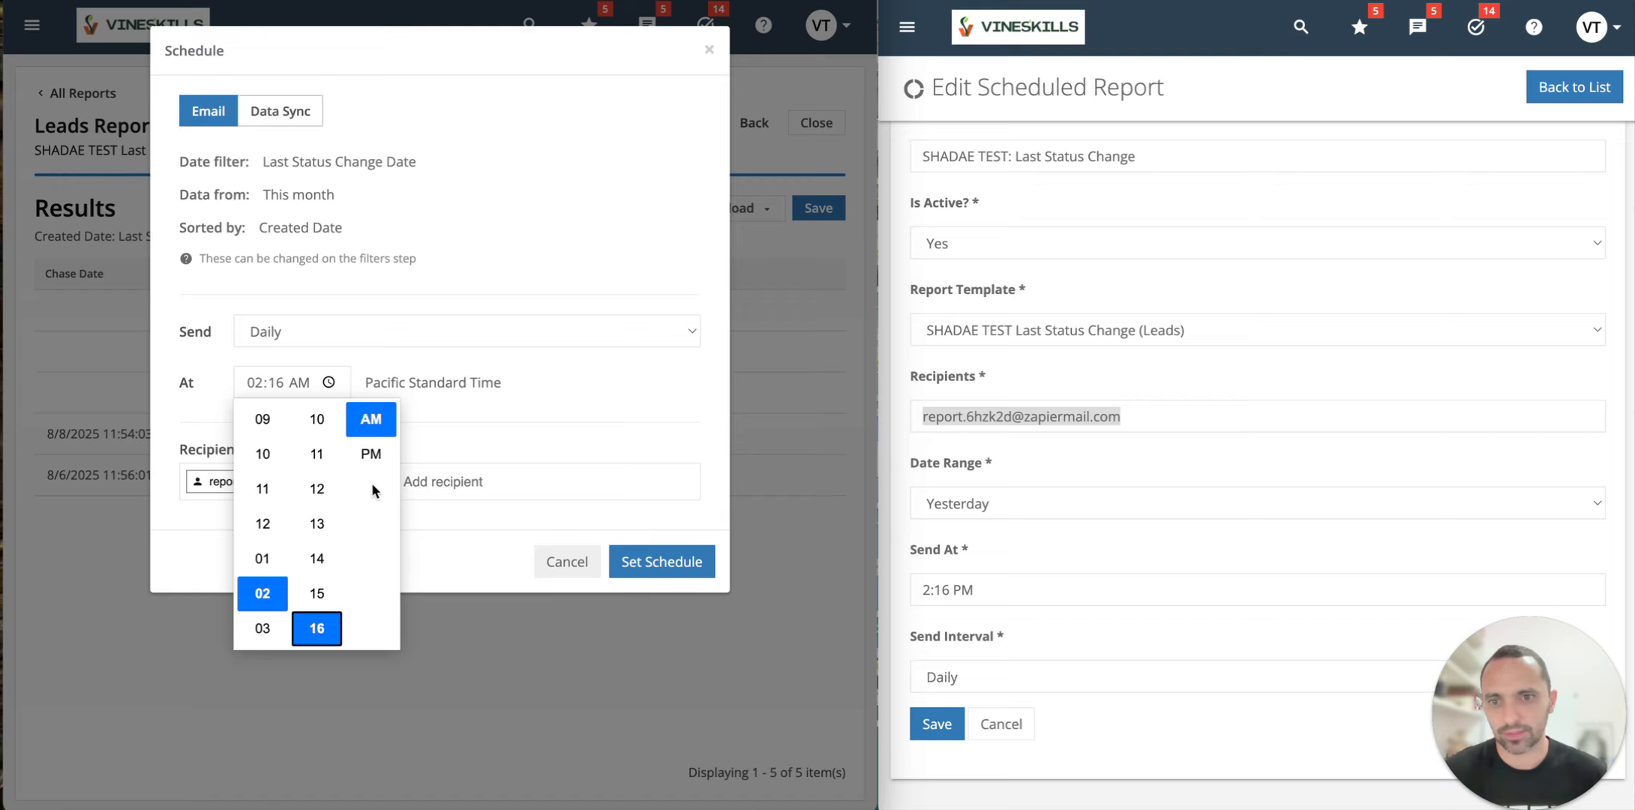
pyautogui.click(372, 454)
pyautogui.click(567, 410)
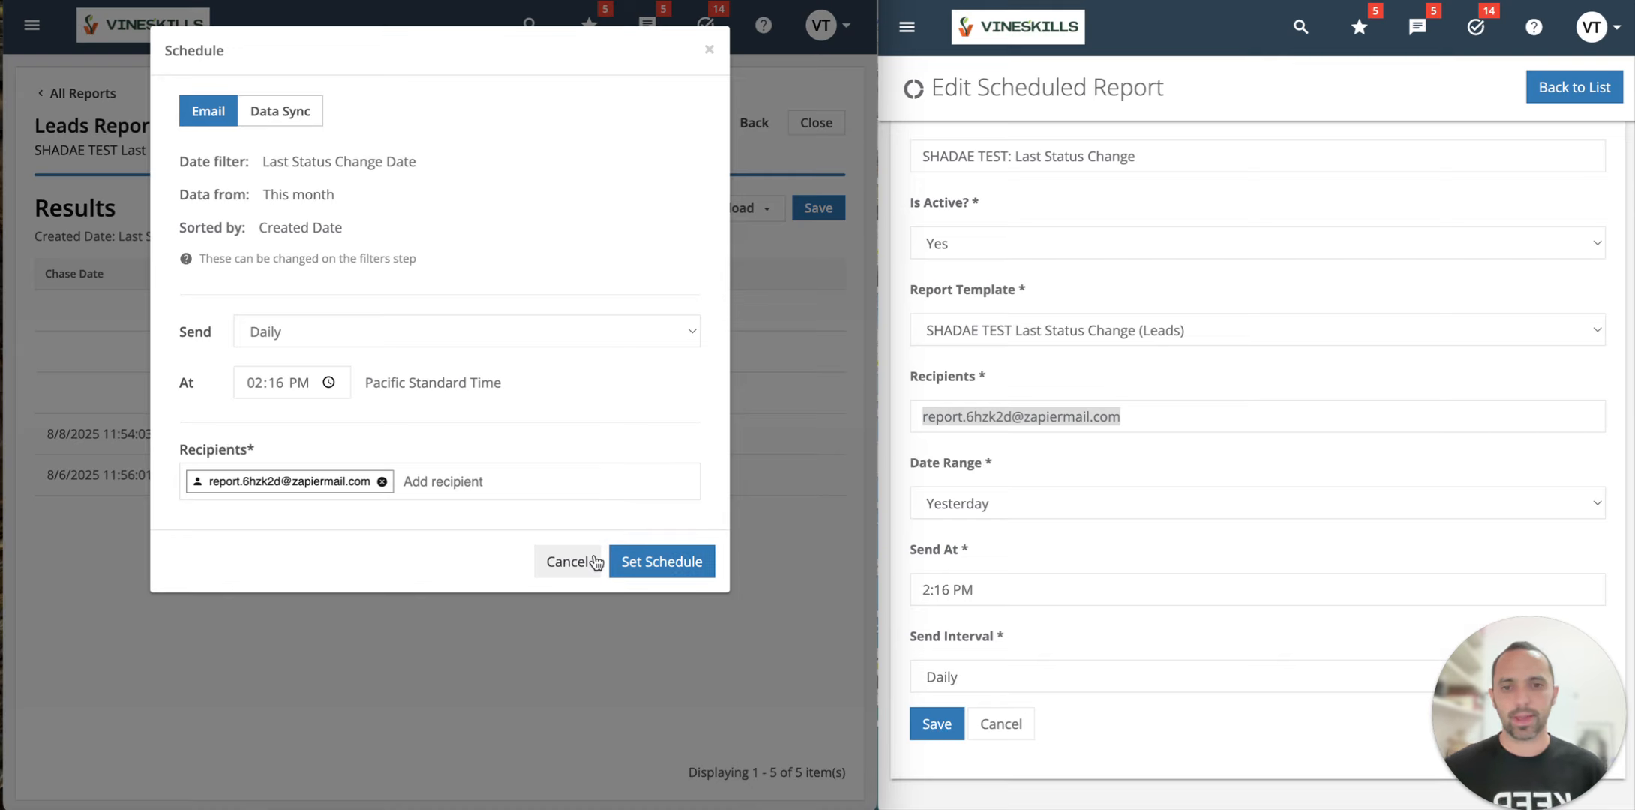
pyautogui.click(684, 568)
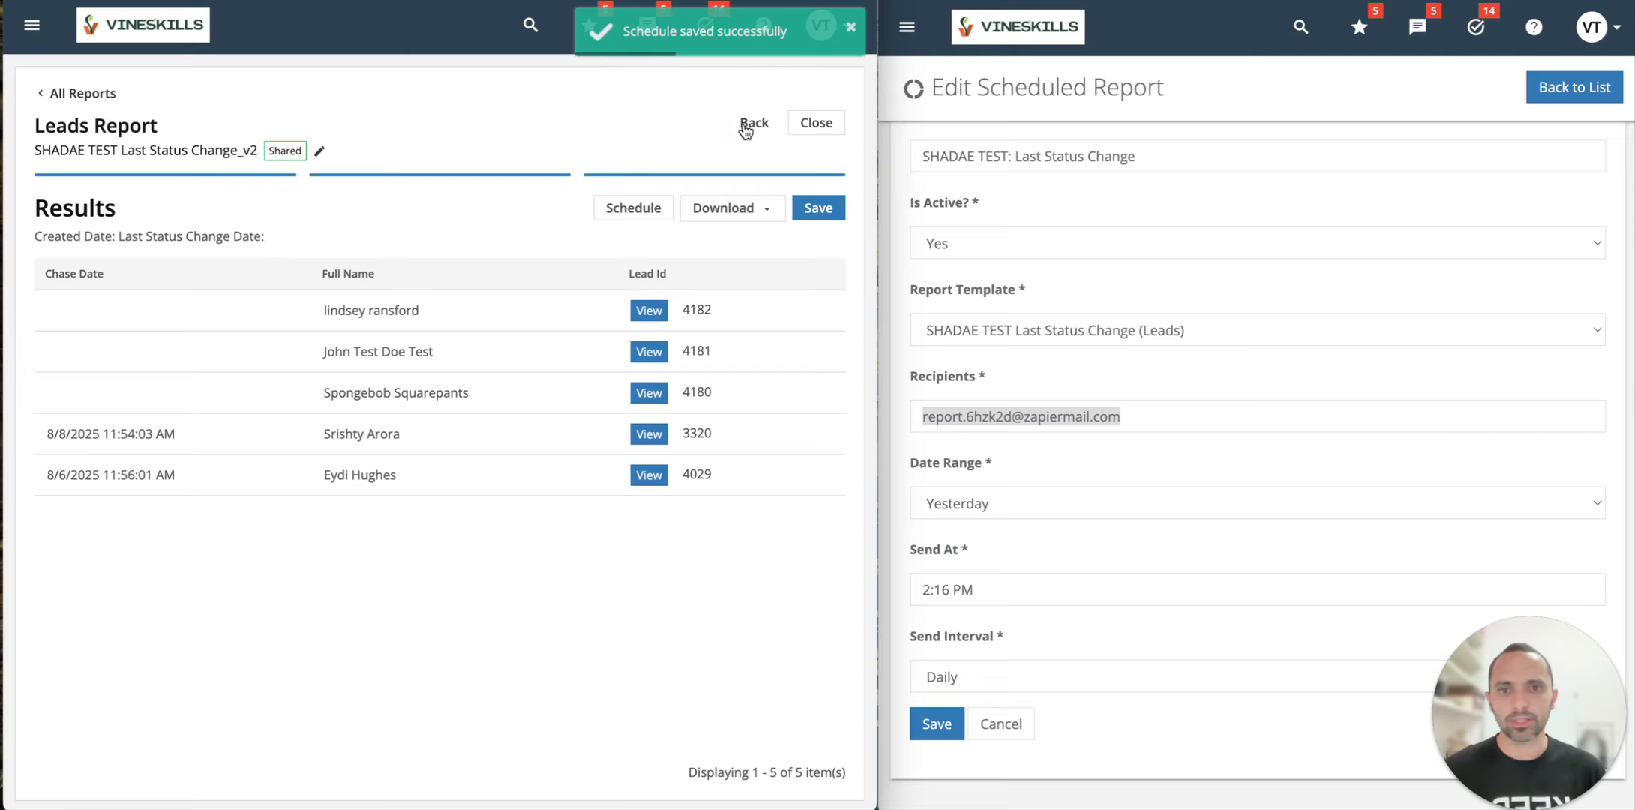
# Step: Set the new report's date range filter to Yesterday, then rerun and save the report
pyautogui.click(753, 123)
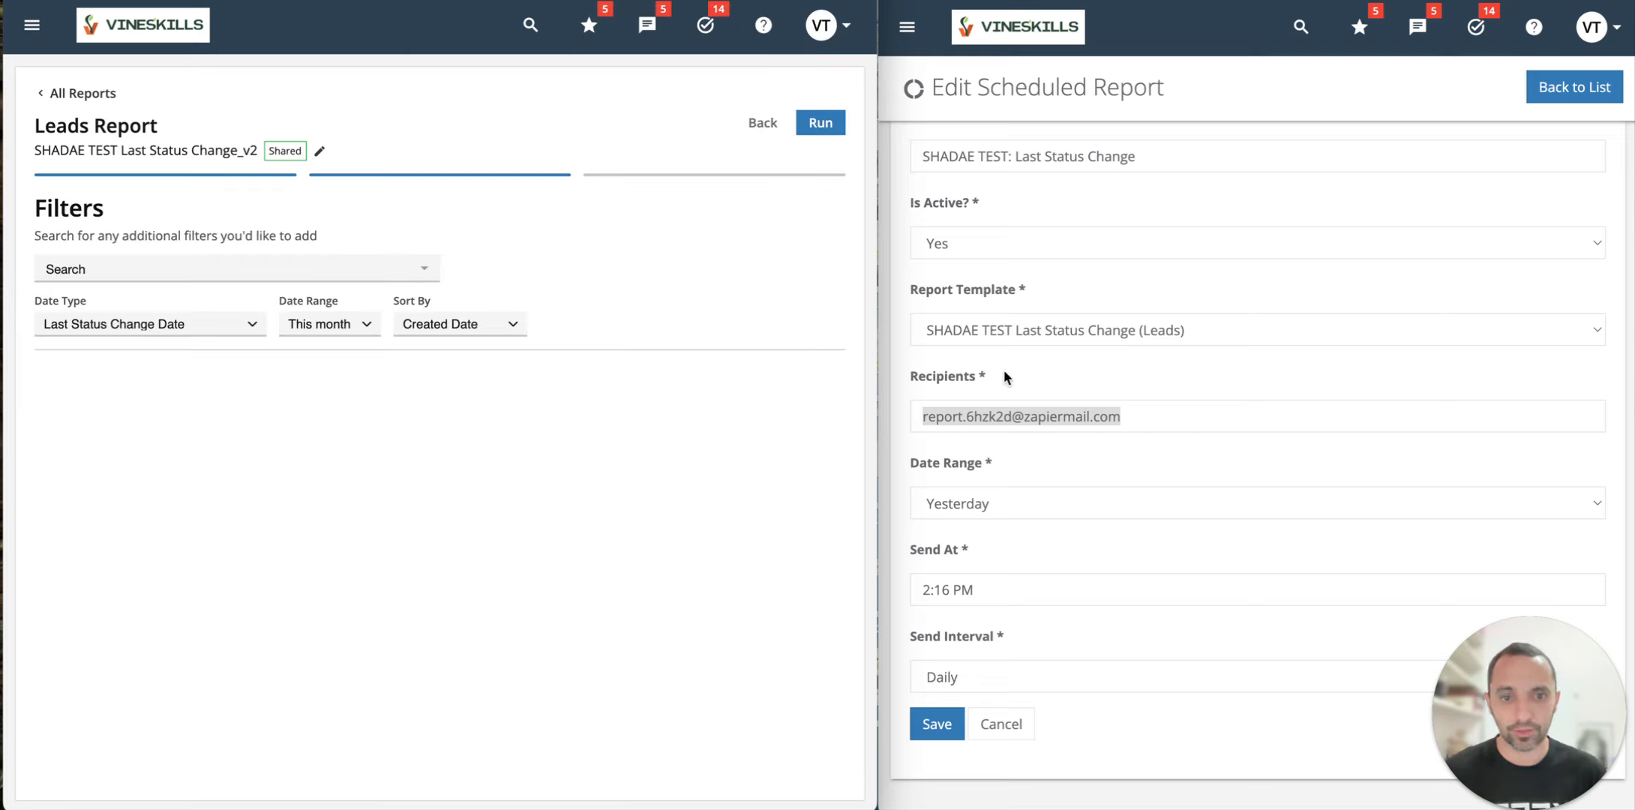
pyautogui.click(915, 467)
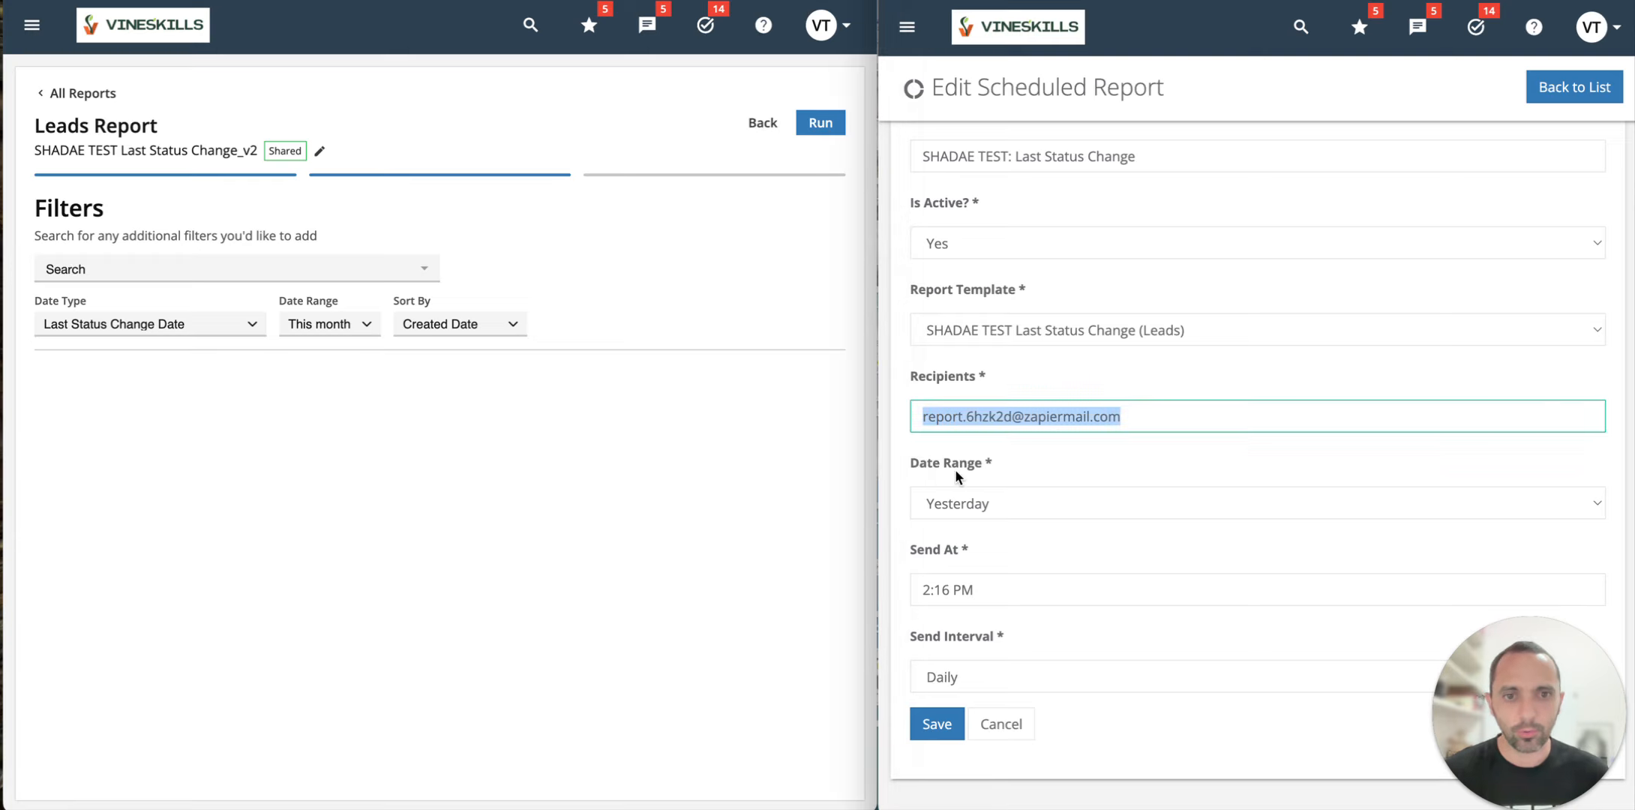
pyautogui.click(351, 322)
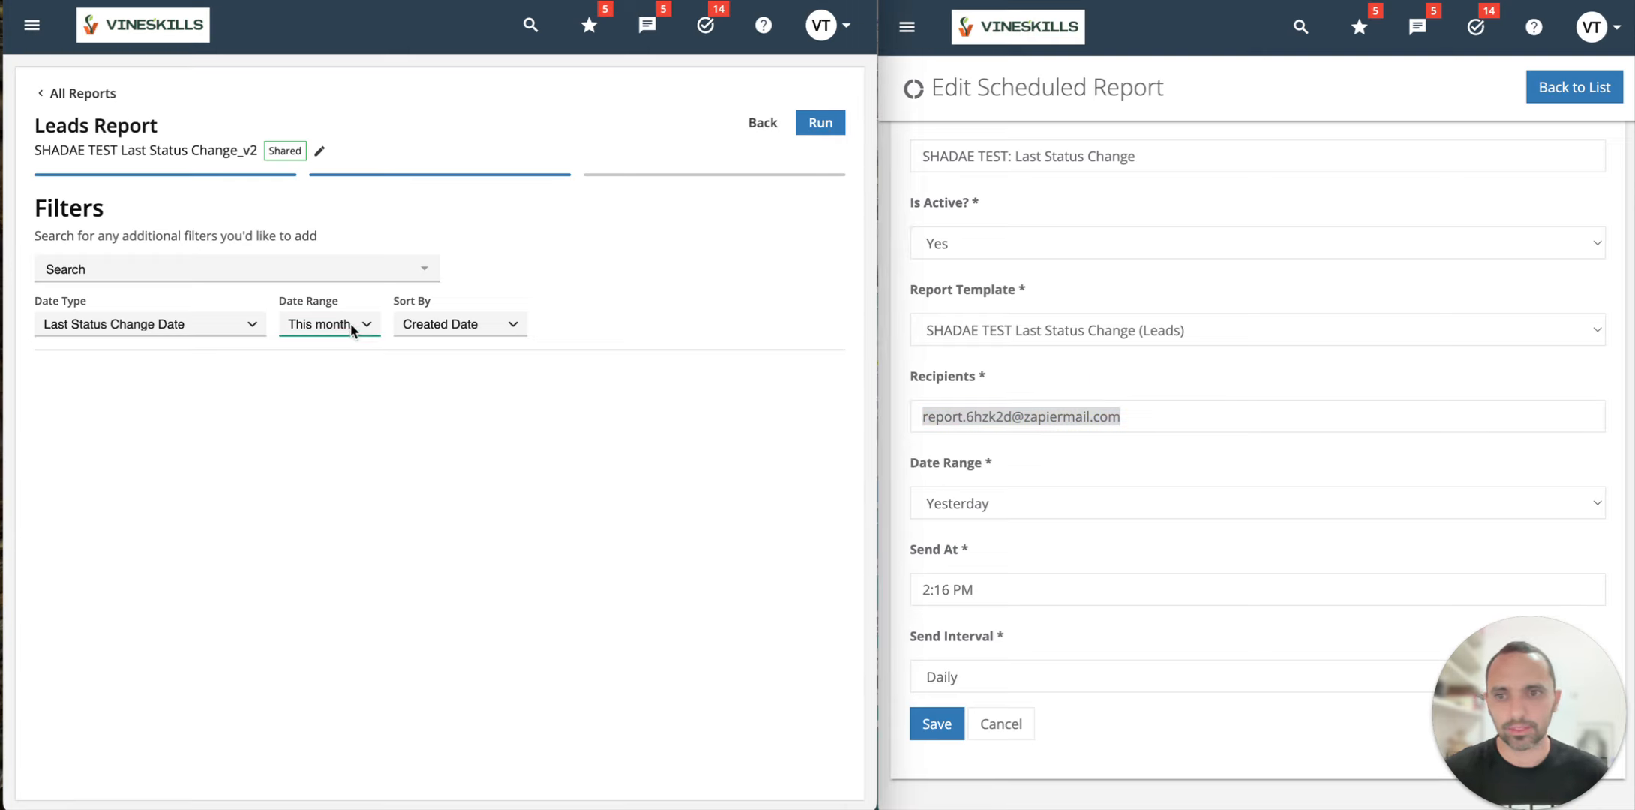
pyautogui.click(350, 321)
pyautogui.click(347, 262)
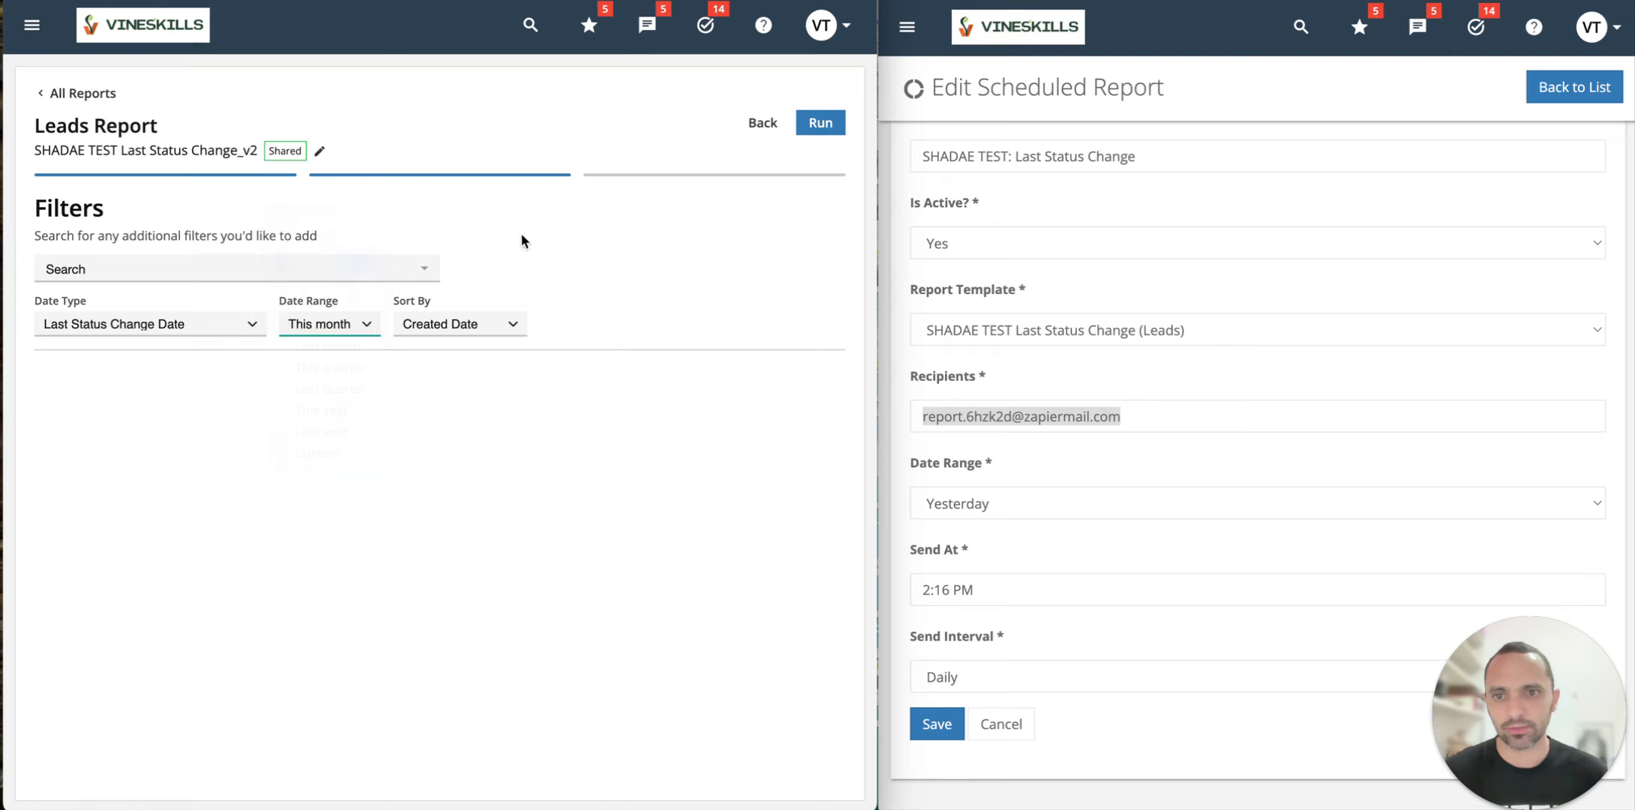
pyautogui.click(821, 122)
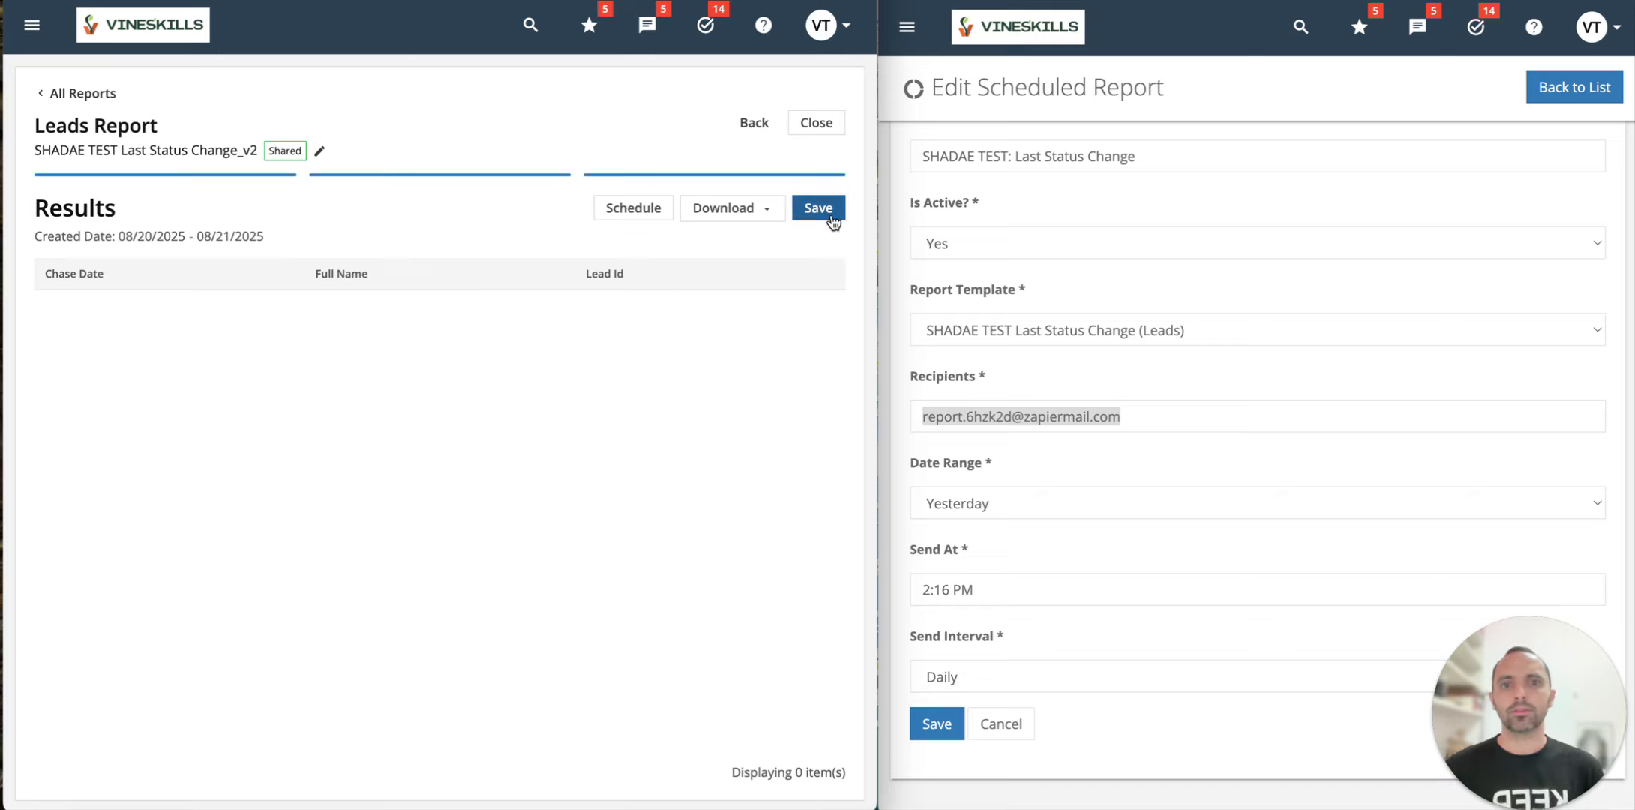
pyautogui.click(831, 218)
pyautogui.click(690, 246)
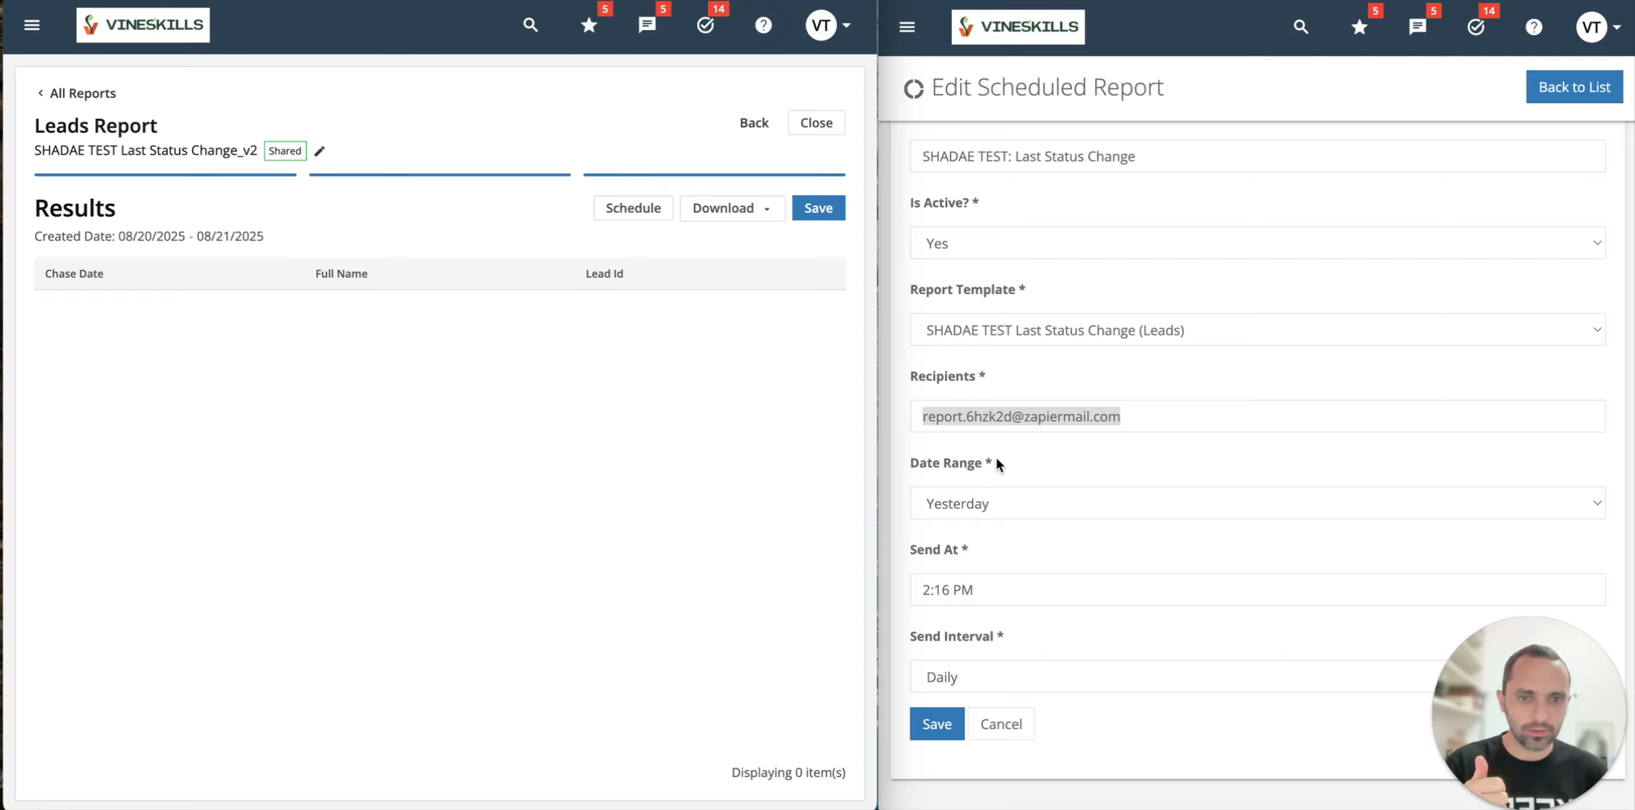
# Step: Reopen the new report's schedule and set the legacy Last Status Change scheduled report to inactive, saving the change
pyautogui.click(652, 214)
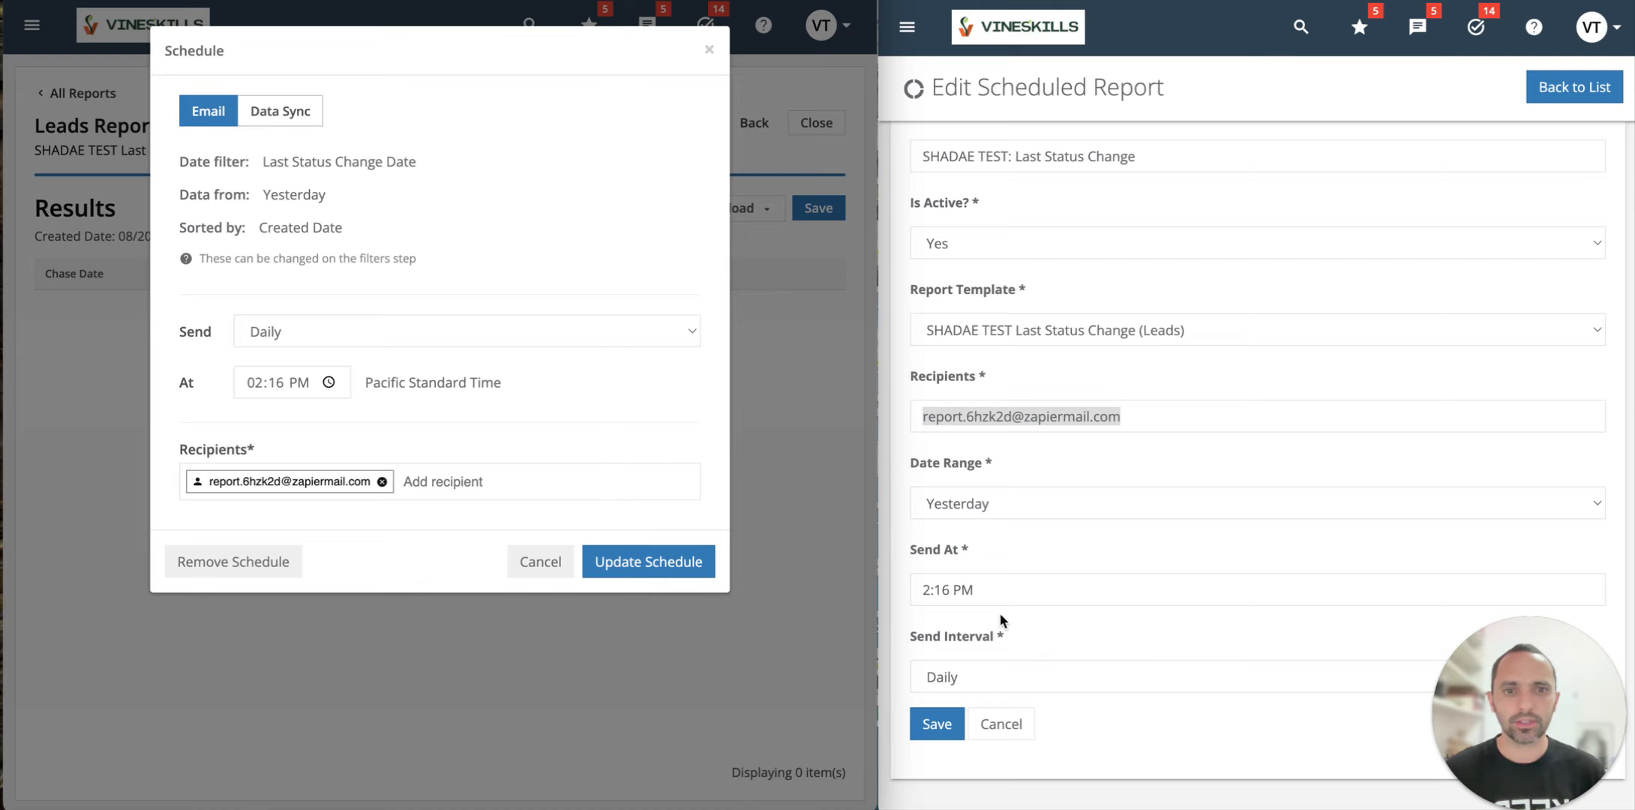
pyautogui.click(1002, 723)
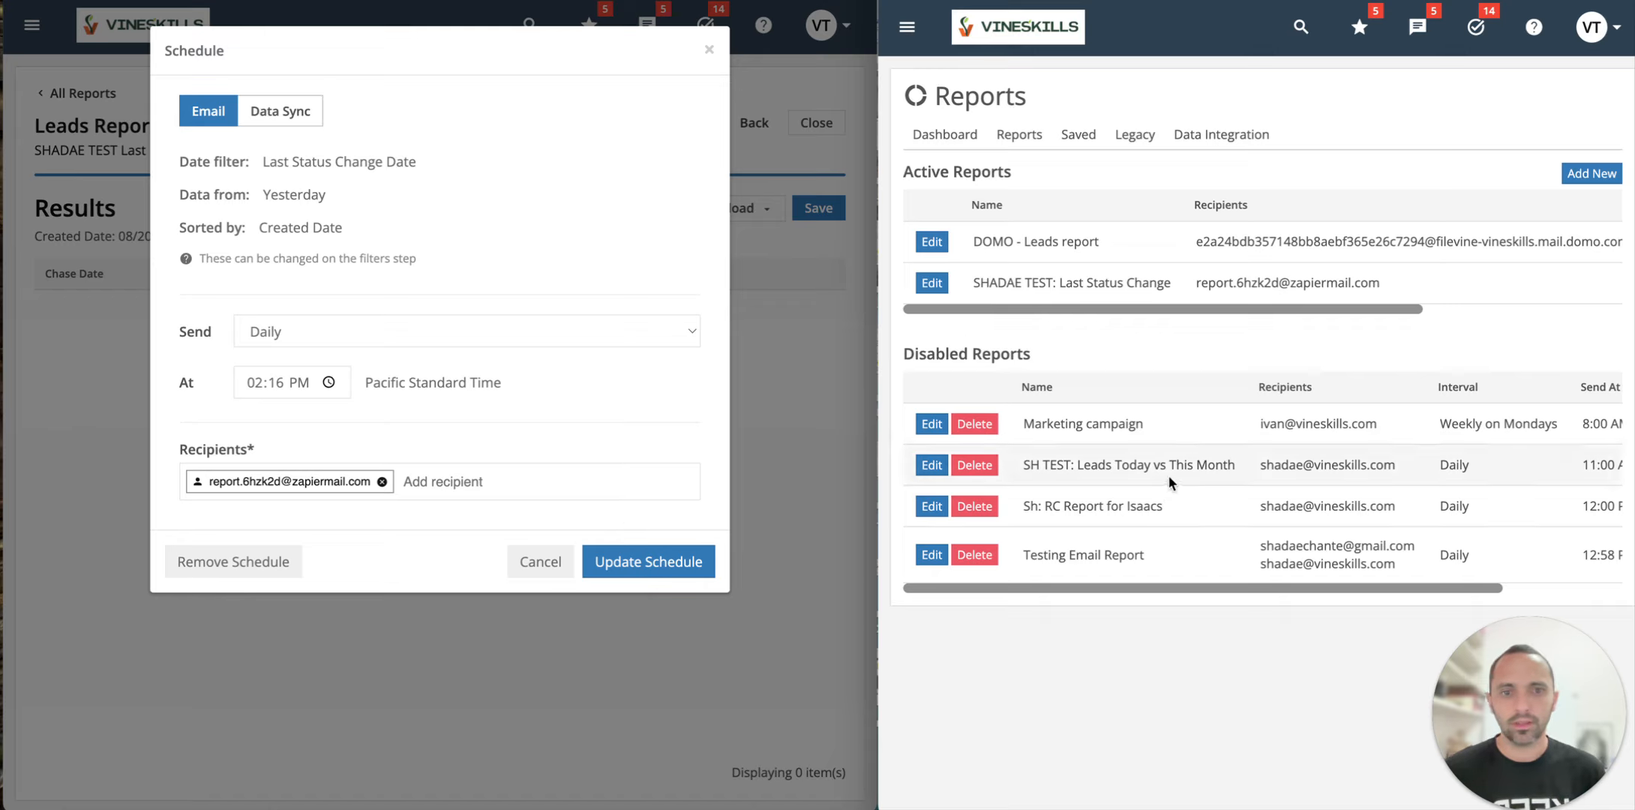
pyautogui.click(931, 285)
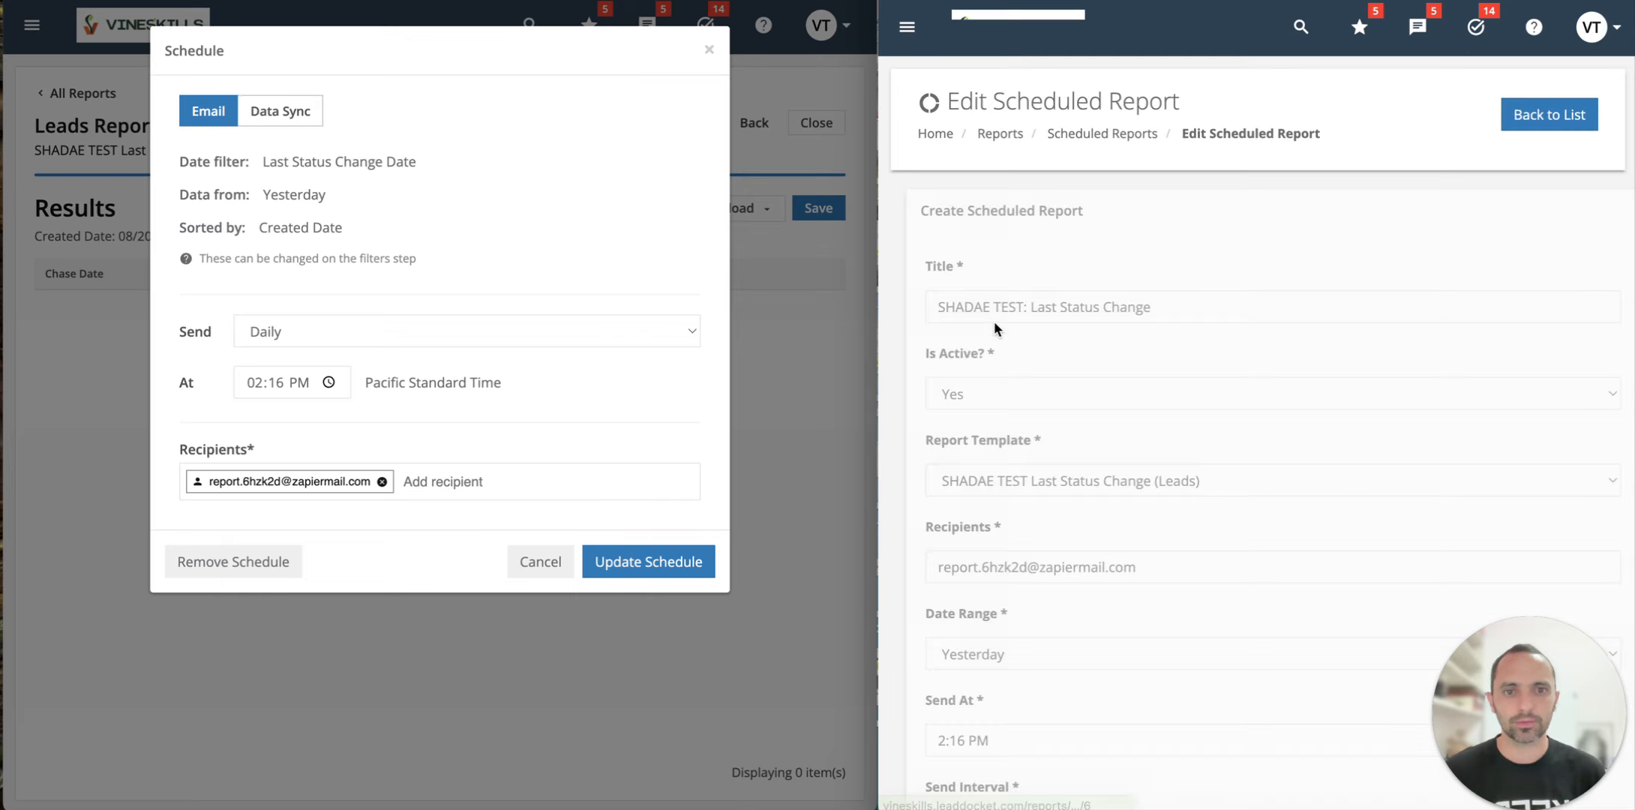
pyautogui.click(988, 397)
pyautogui.click(983, 416)
pyautogui.scroll(-2, 1064, 516)
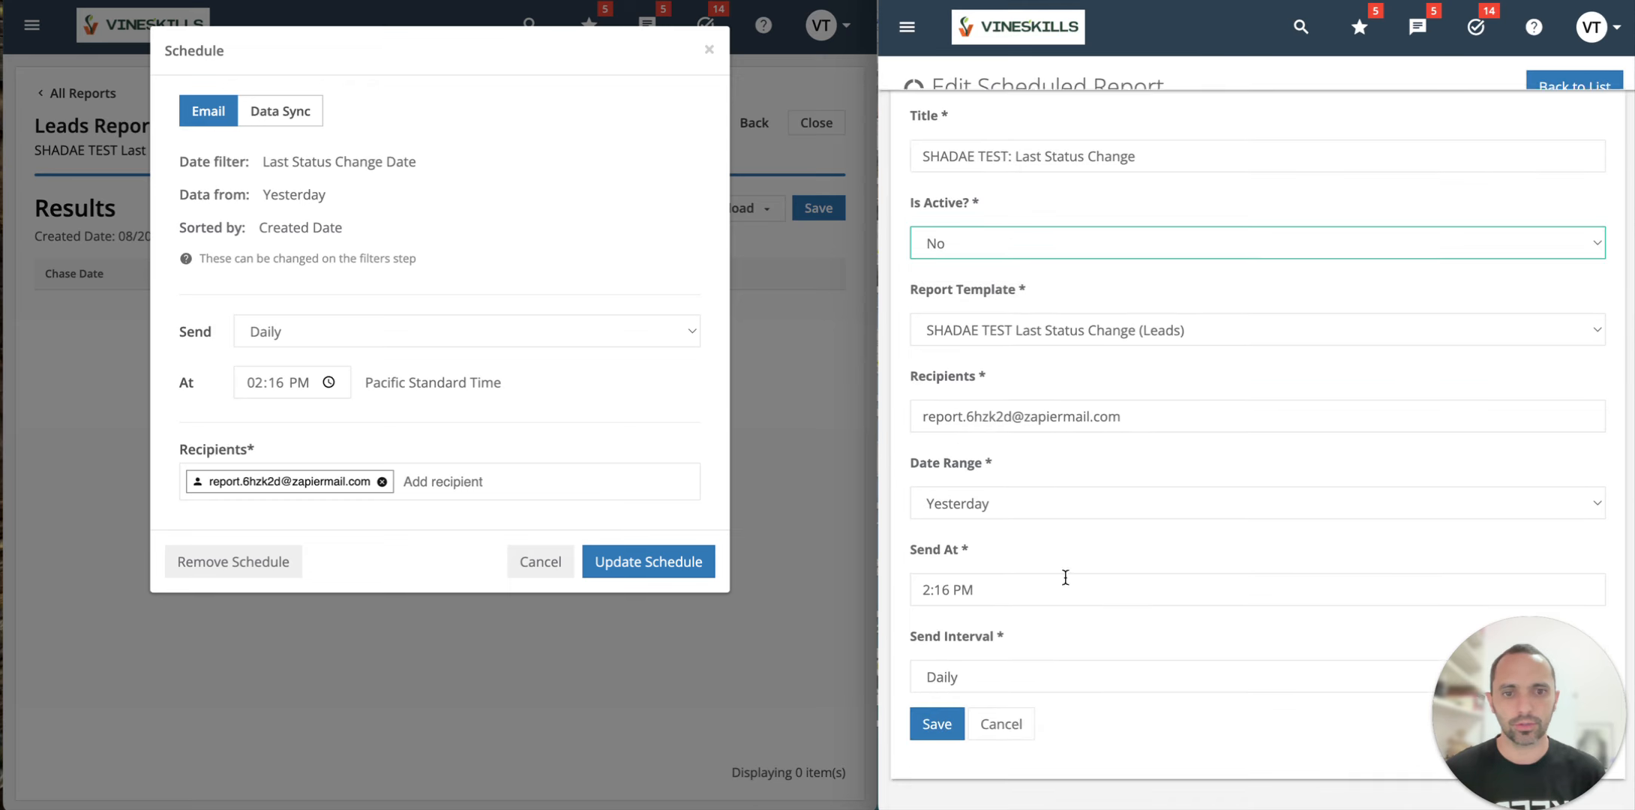
pyautogui.click(935, 723)
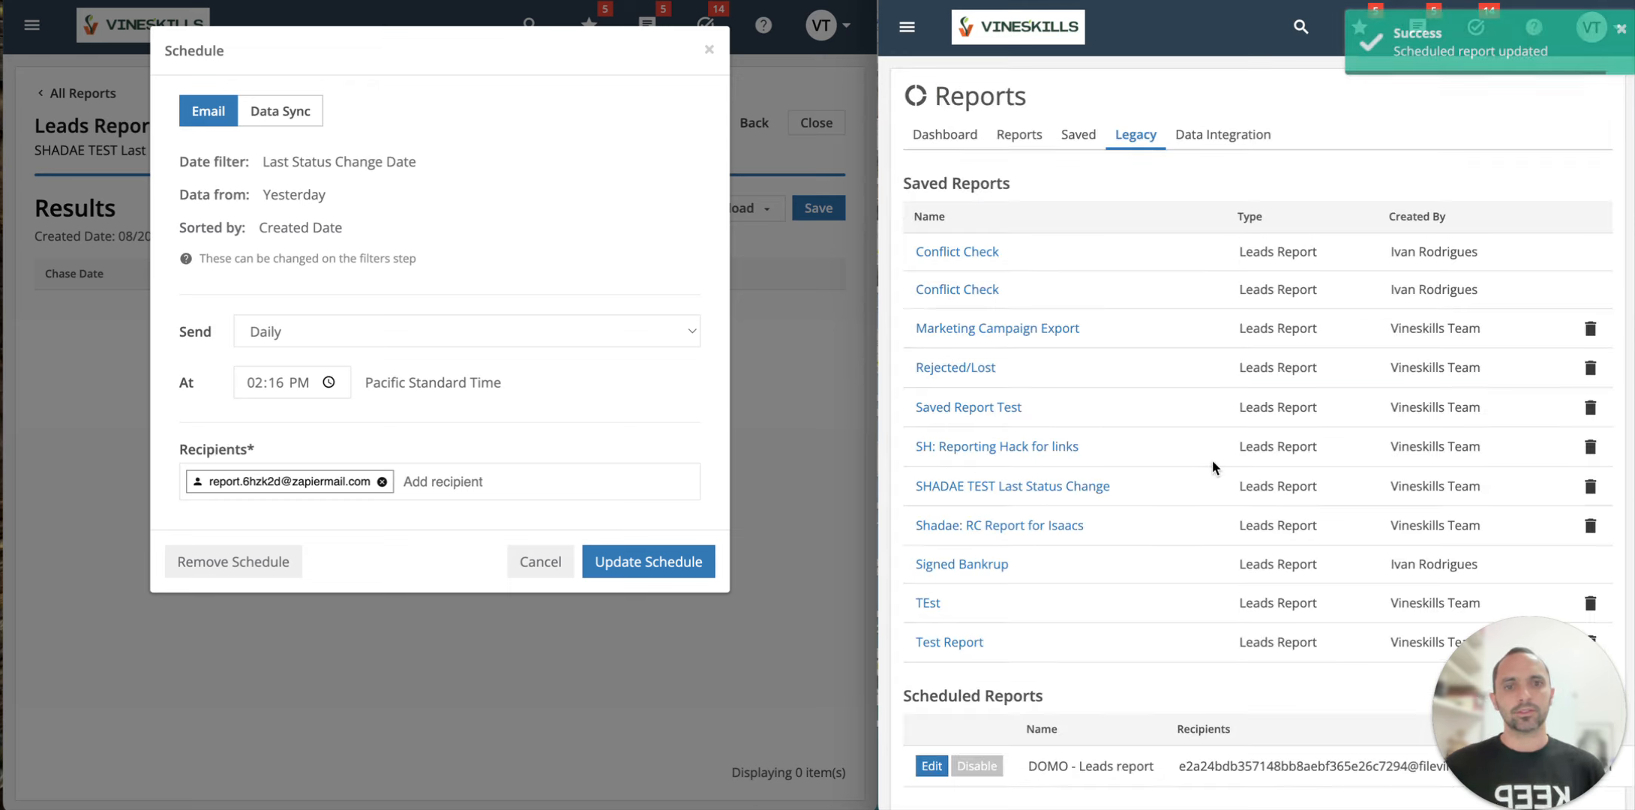
# Step: Look over the legacy disabled scheduled reports and the new schedule's Data Sync option, returning to the Email option
pyautogui.scroll(-4, 1082, 587)
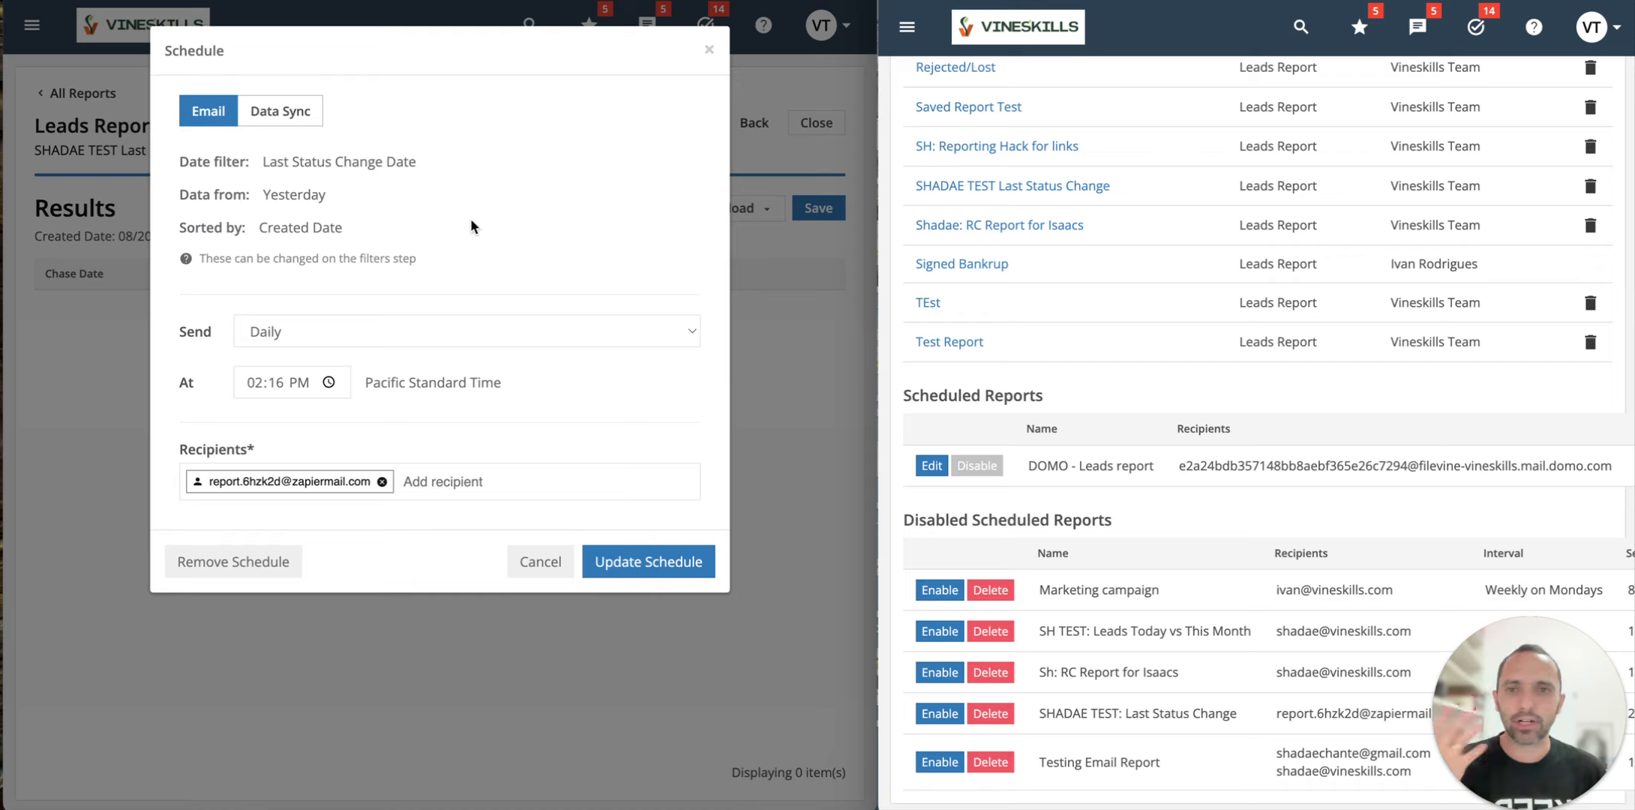
pyautogui.click(288, 114)
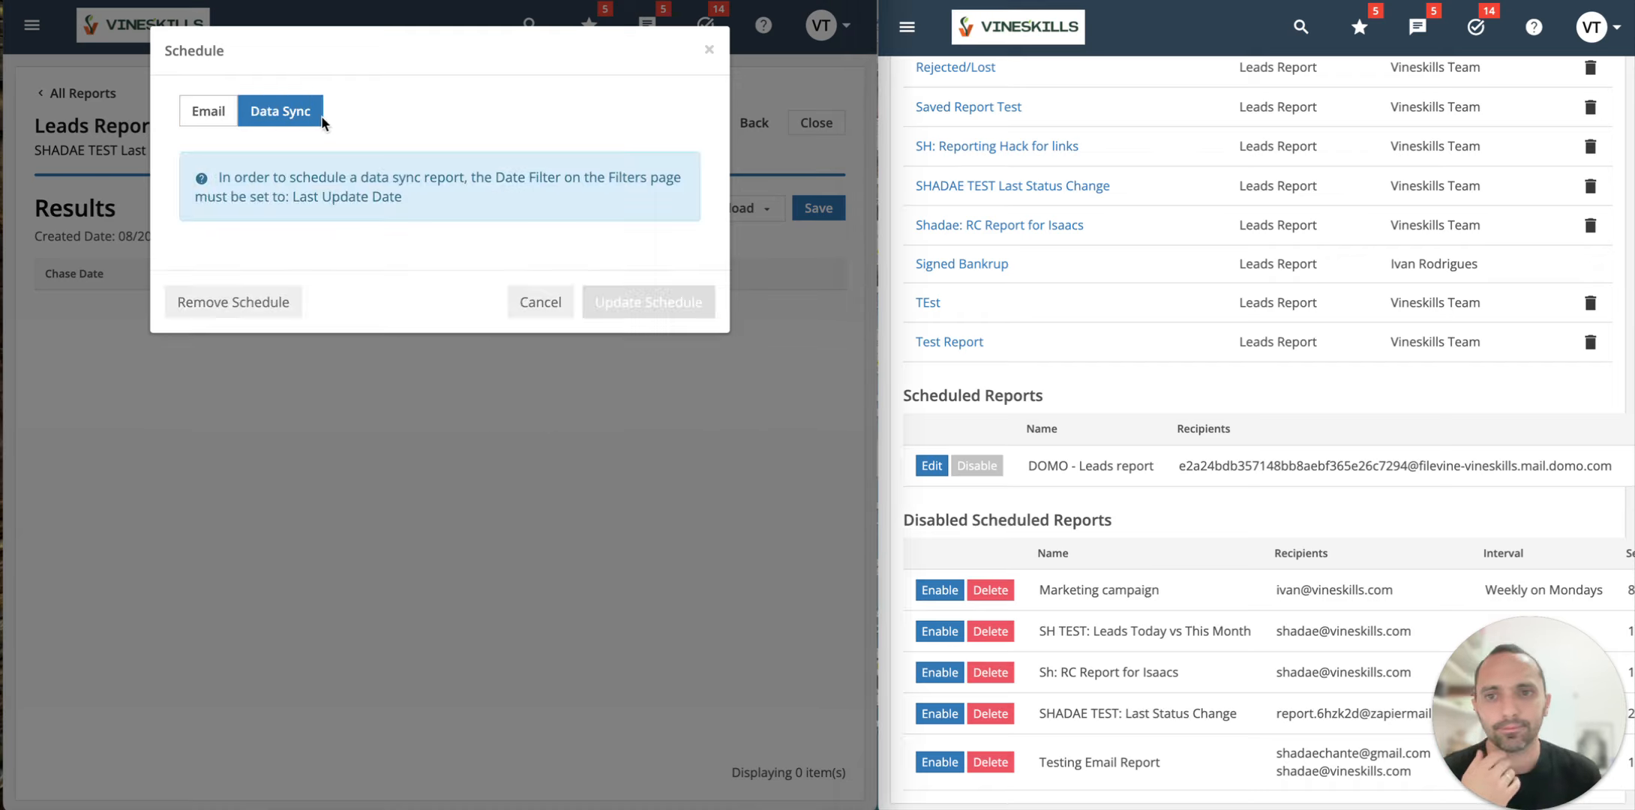
pyautogui.click(208, 113)
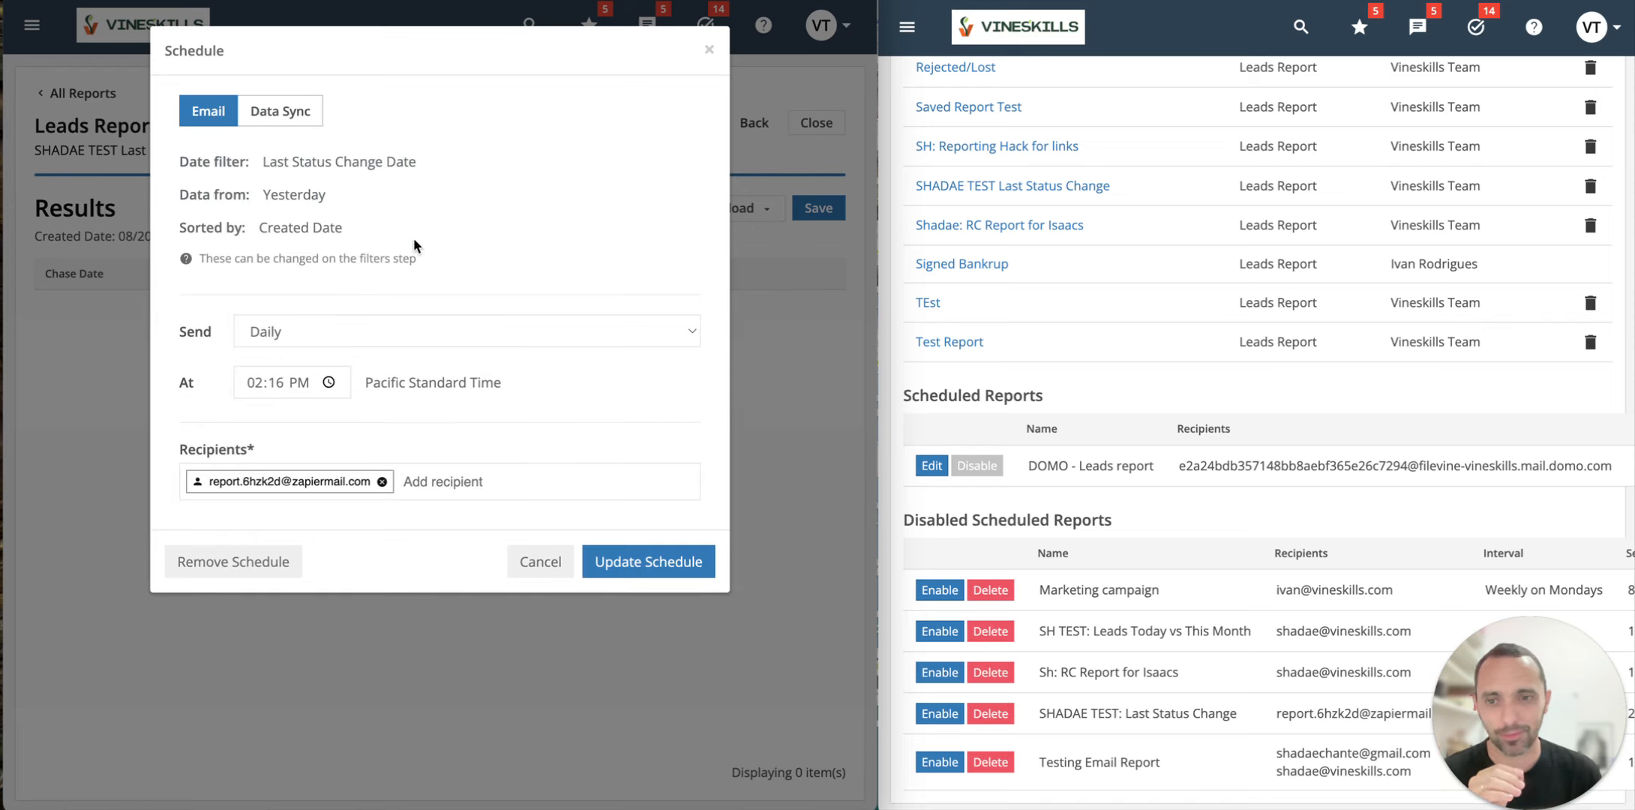